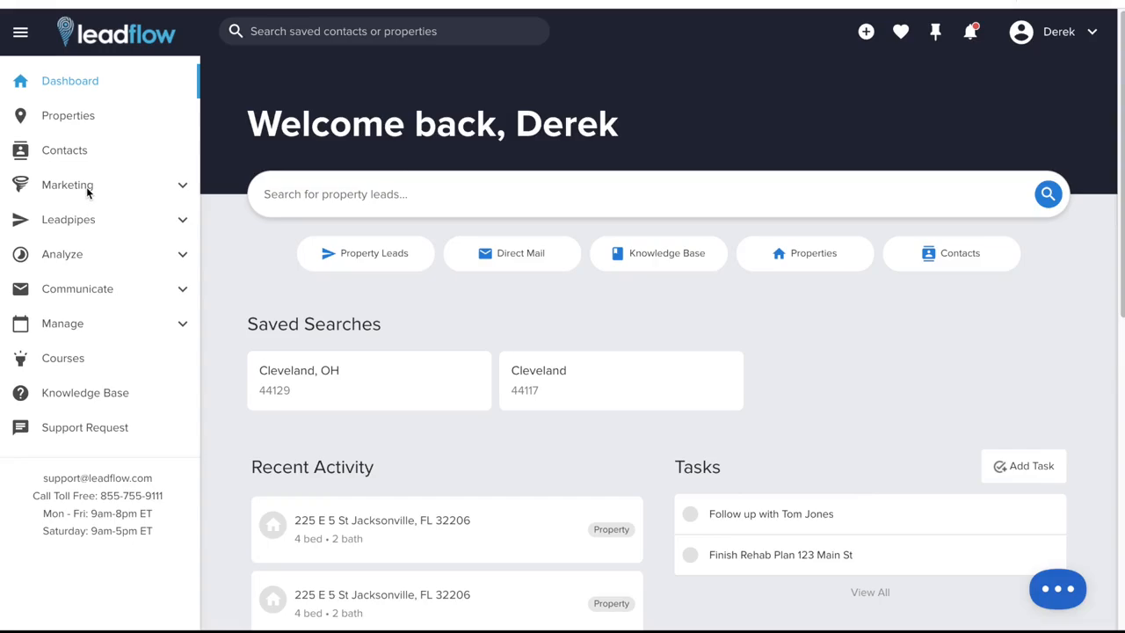
Open the Direct Mail marketing section and start creating a new campaign
{"action": "left_click", "coordinate": [54, 189]}
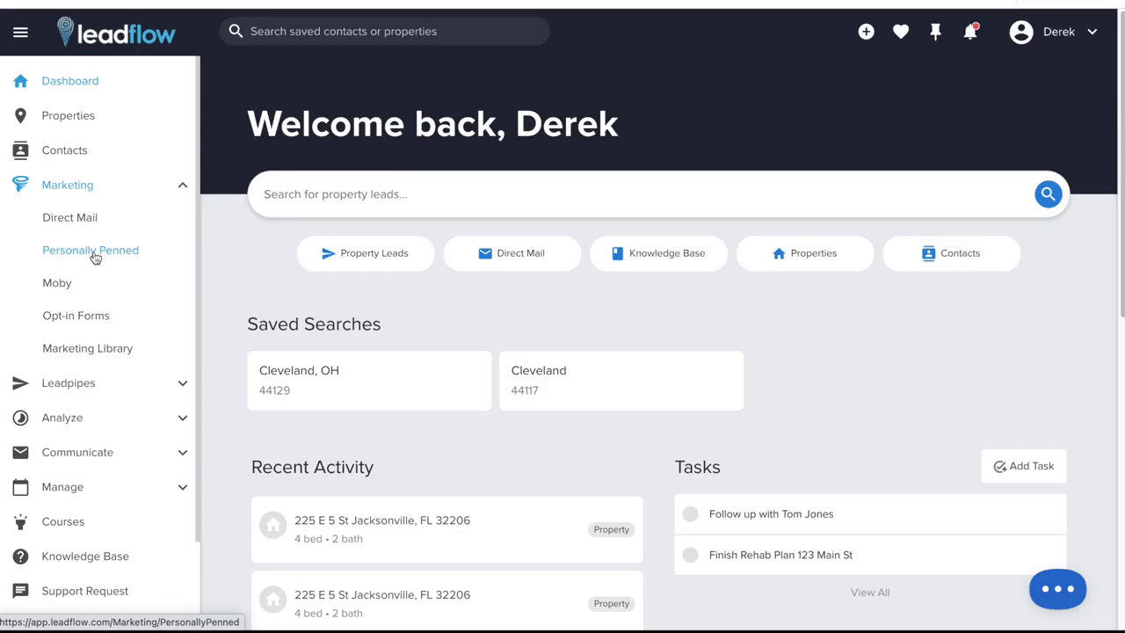
{"action": "left_click", "coordinate": [87, 226]}
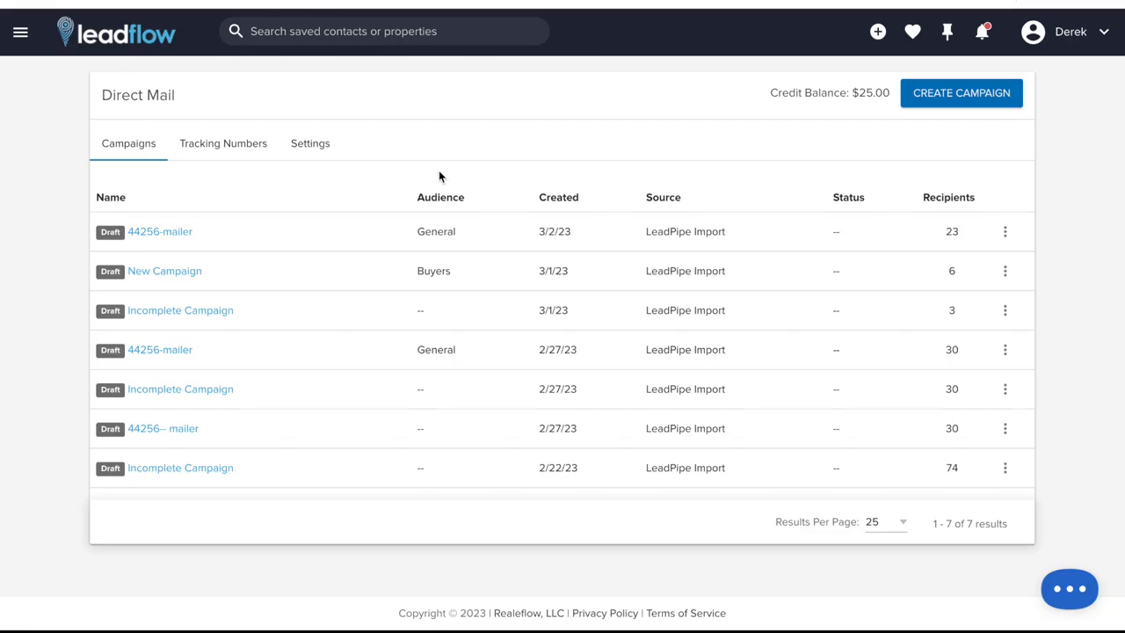
{"action": "left_click", "coordinate": [246, 144]}
{"action": "left_click", "coordinate": [946, 98]}
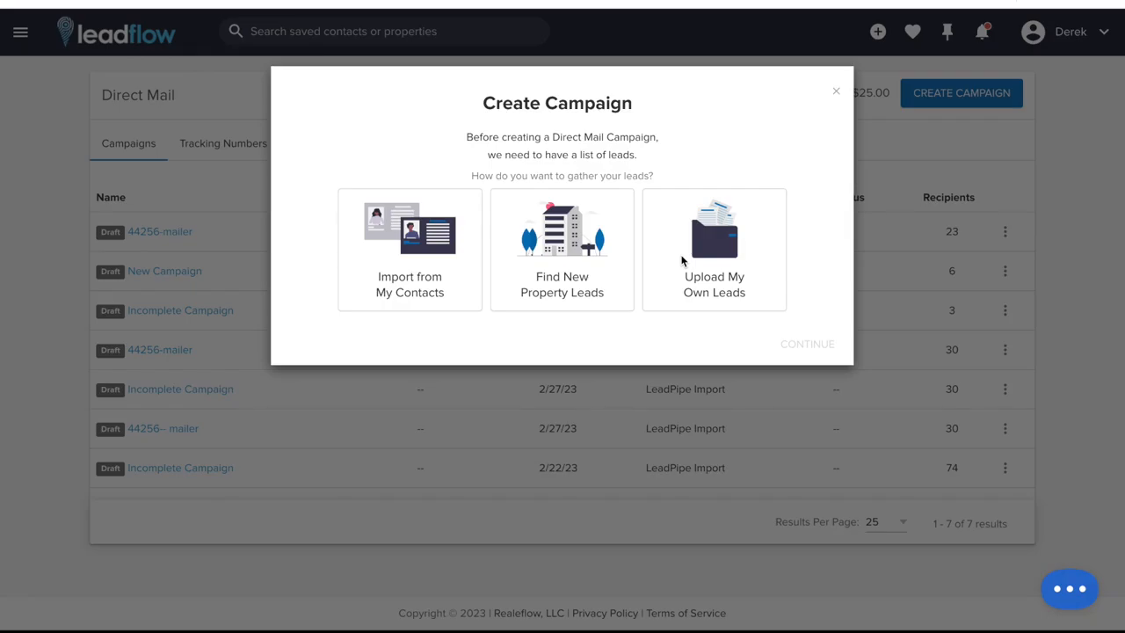
Choose Find New Property Leads as the campaign's lead source and continue to Leadpipes
{"action": "left_click", "coordinate": [562, 256]}
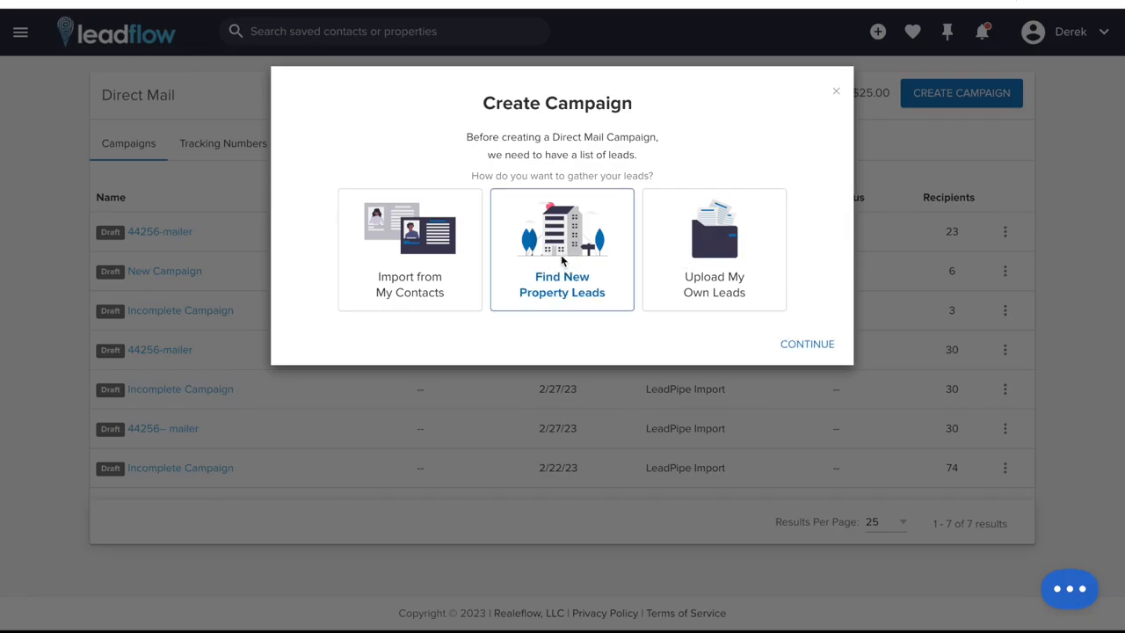
{"action": "left_click", "coordinate": [787, 348]}
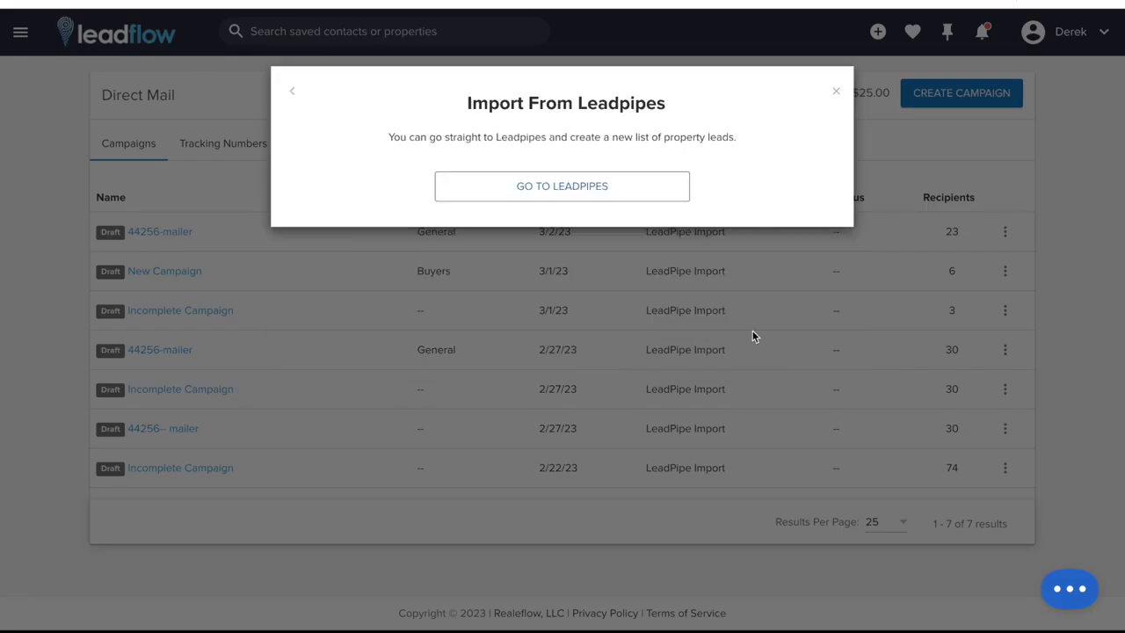
{"action": "left_click", "coordinate": [638, 195]}
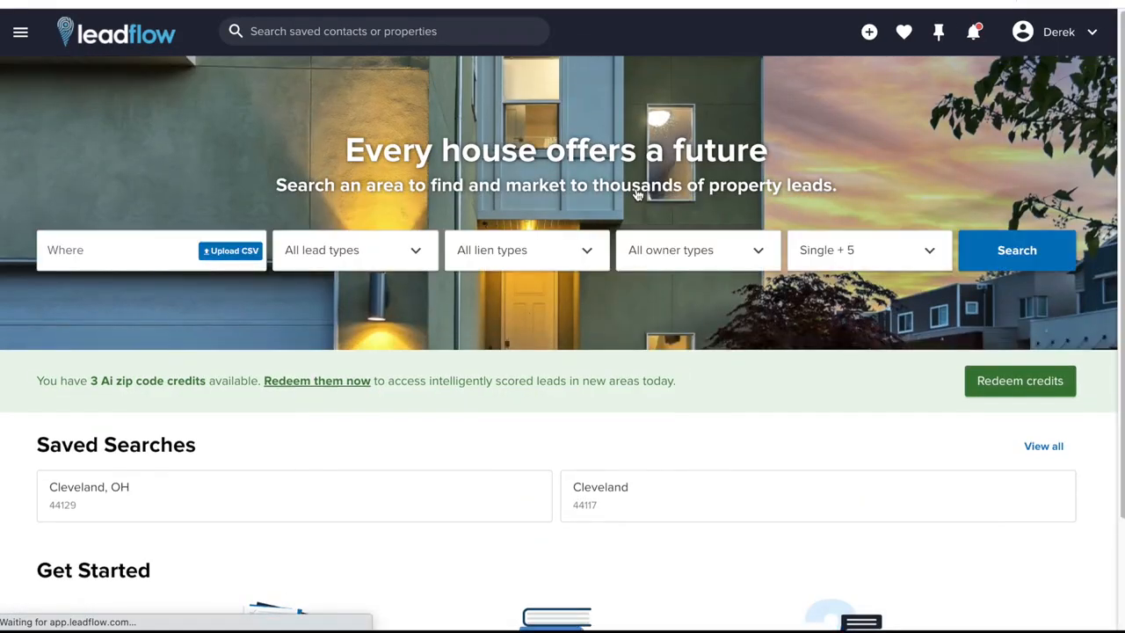
Search for property leads in ZIP code 44256
{"action": "left_click", "coordinate": [97, 248]}
{"action": "type", "text": "4"}
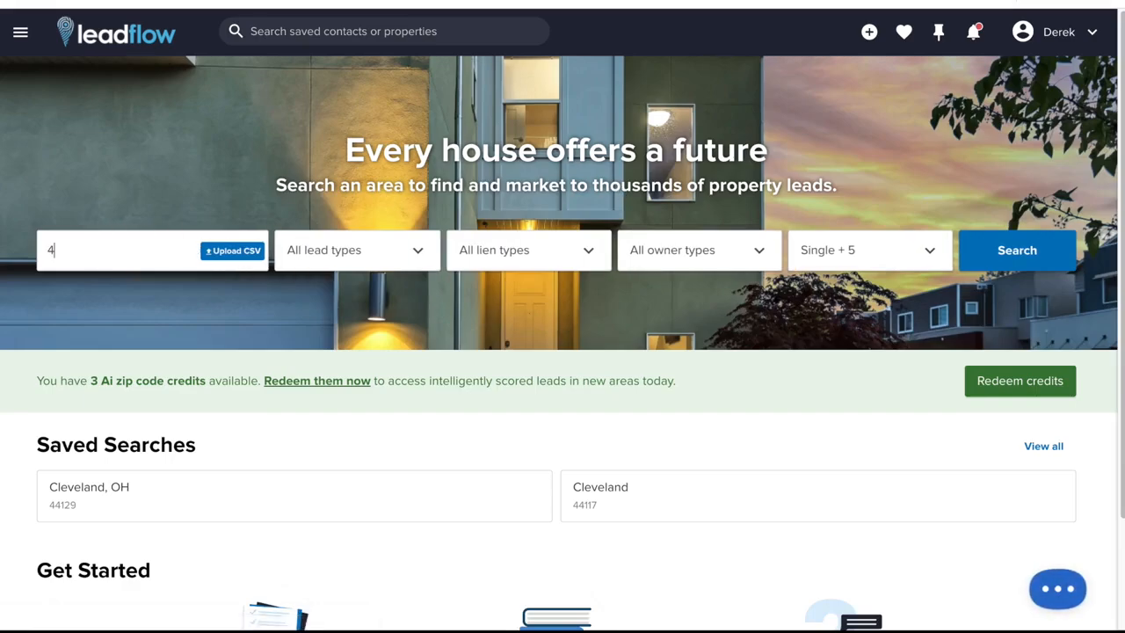
{"action": "type", "text": "4256"}
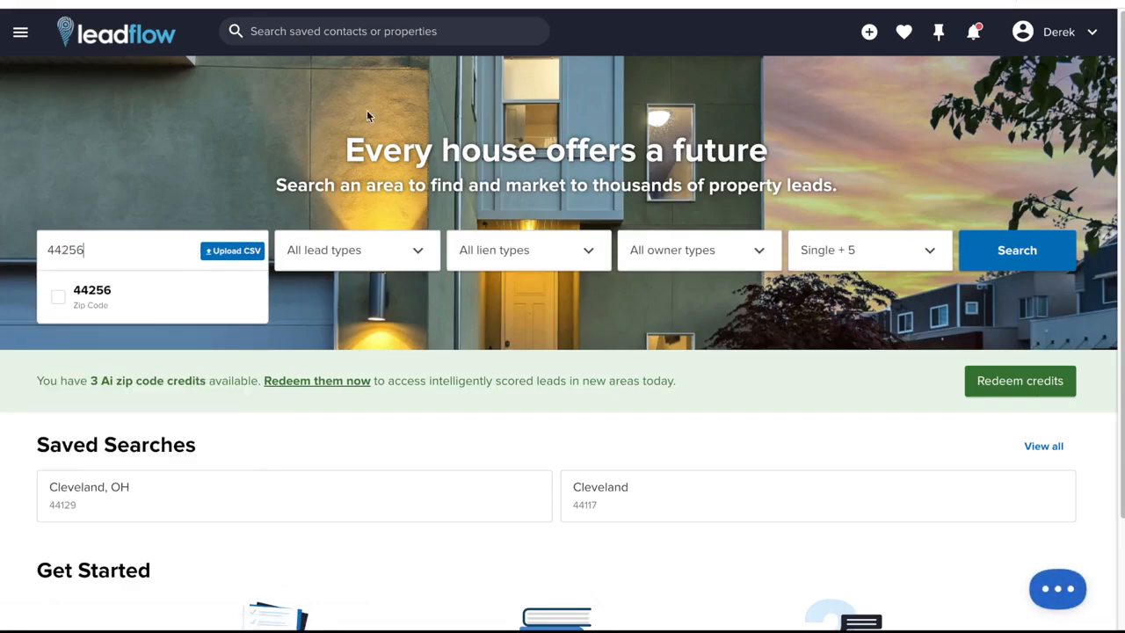
{"action": "left_click", "coordinate": [56, 298]}
{"action": "left_click", "coordinate": [751, 328]}
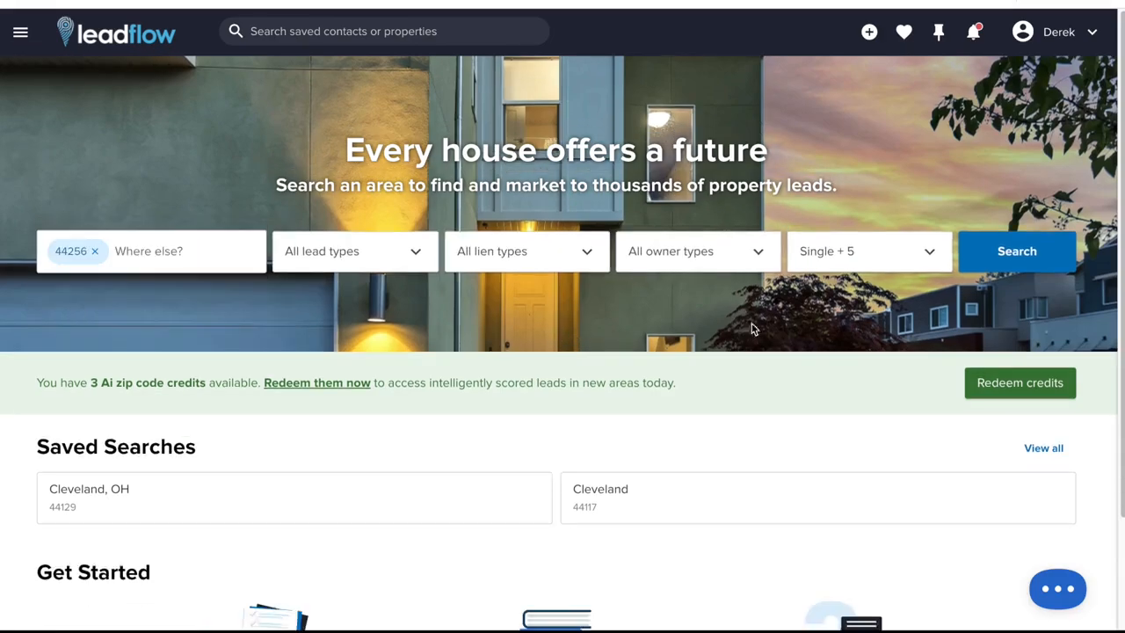
{"action": "left_click", "coordinate": [983, 251]}
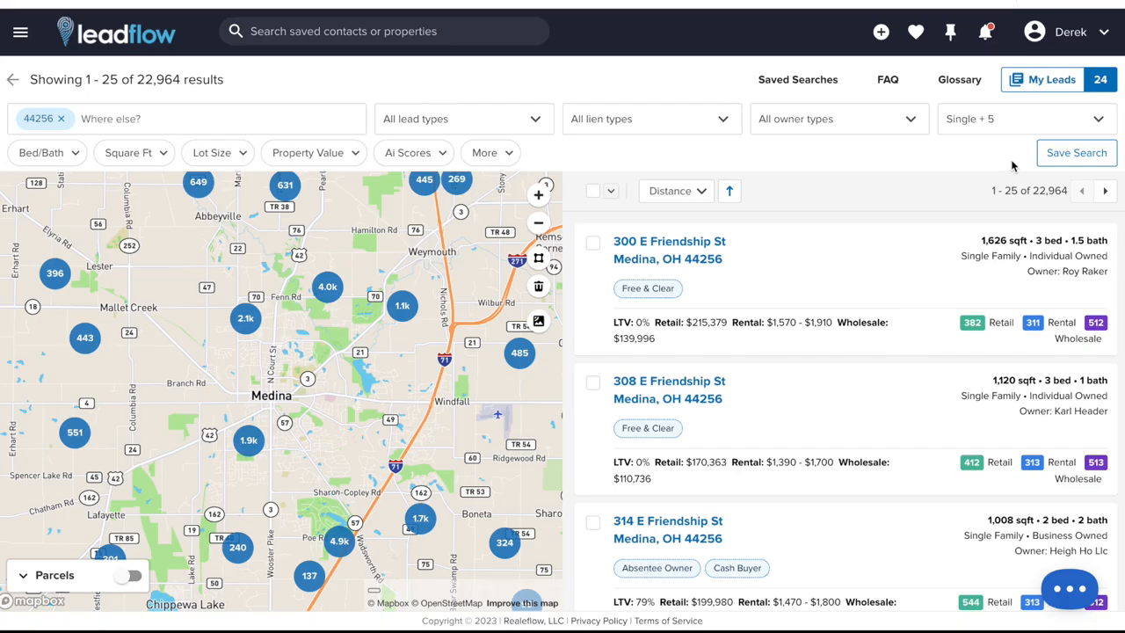
Remove all previously selected leads from My Leads and return to the search results
{"action": "left_click", "coordinate": [1076, 90]}
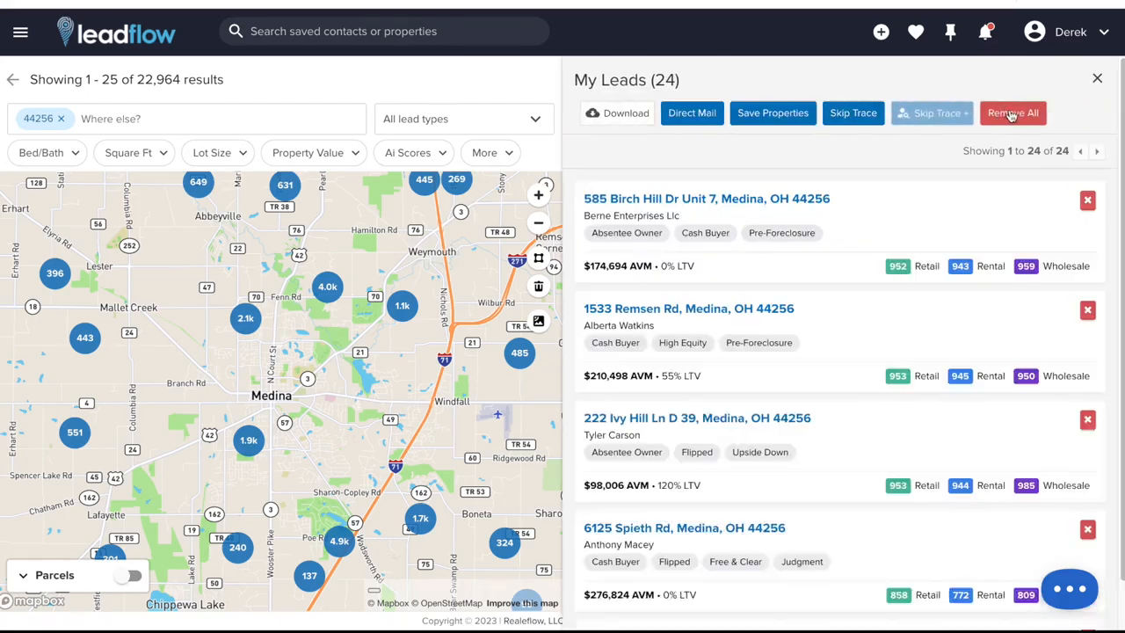
{"action": "left_click", "coordinate": [1006, 114]}
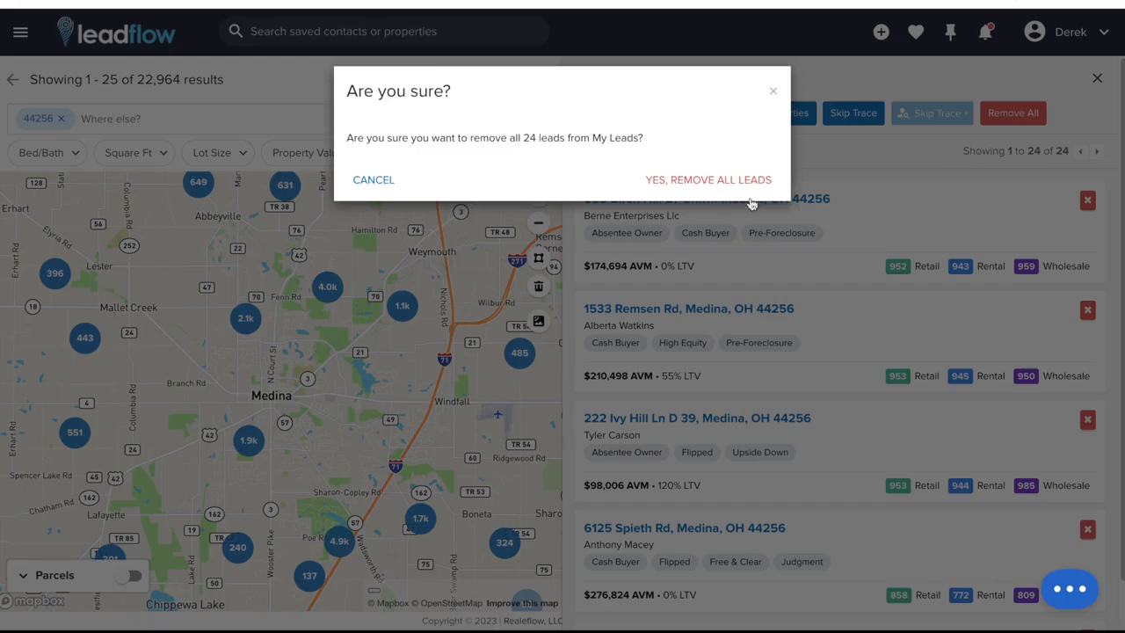
{"action": "left_click", "coordinate": [712, 186]}
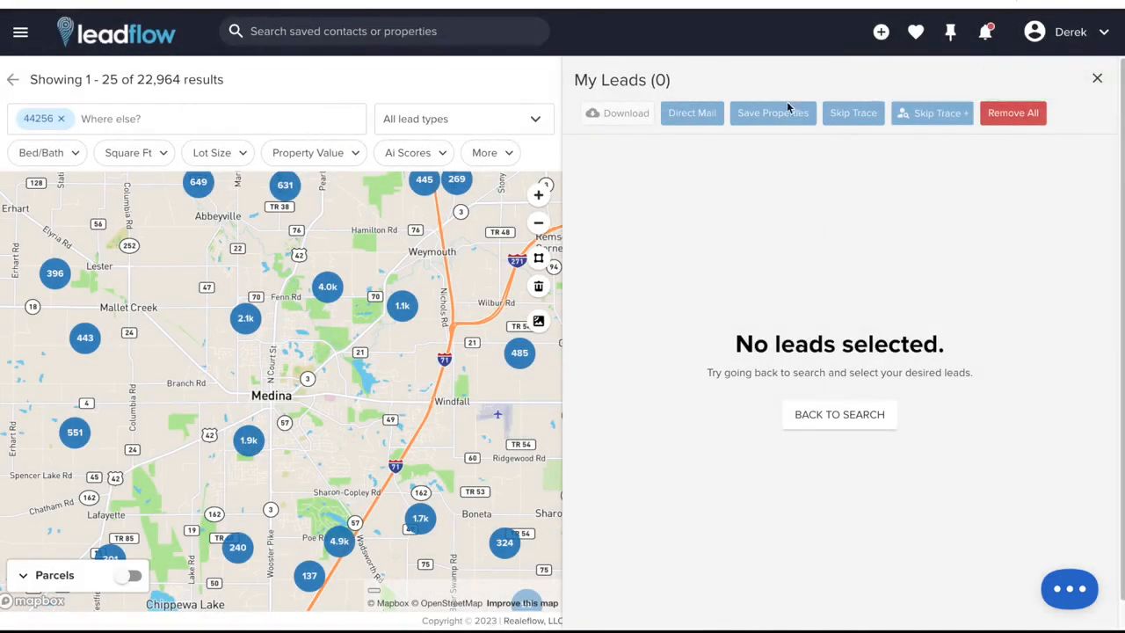
{"action": "left_click", "coordinate": [1097, 79]}
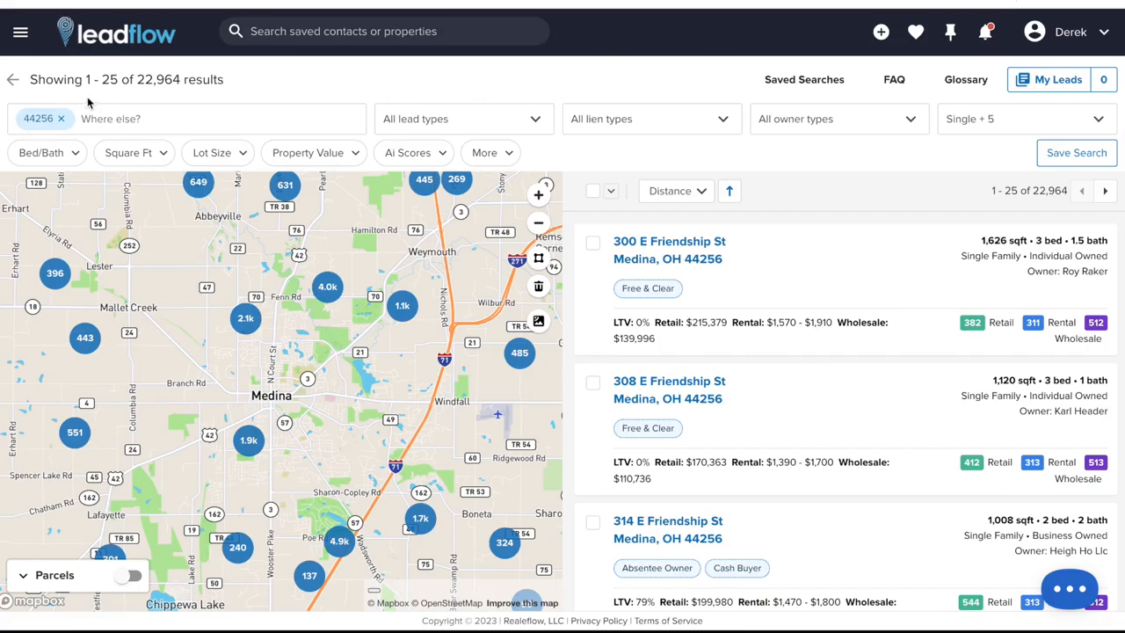
Filter the search results to the Absentee Owners lead type and the Individual owner type
{"action": "left_click", "coordinate": [511, 124]}
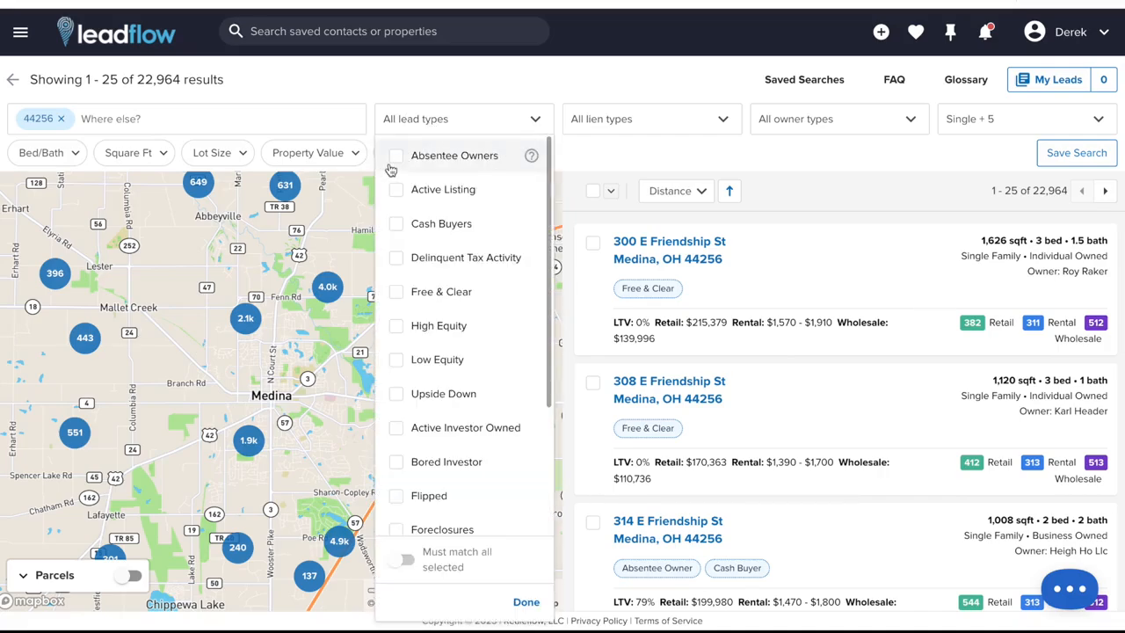
{"action": "left_click", "coordinate": [395, 160]}
{"action": "left_click", "coordinate": [791, 119]}
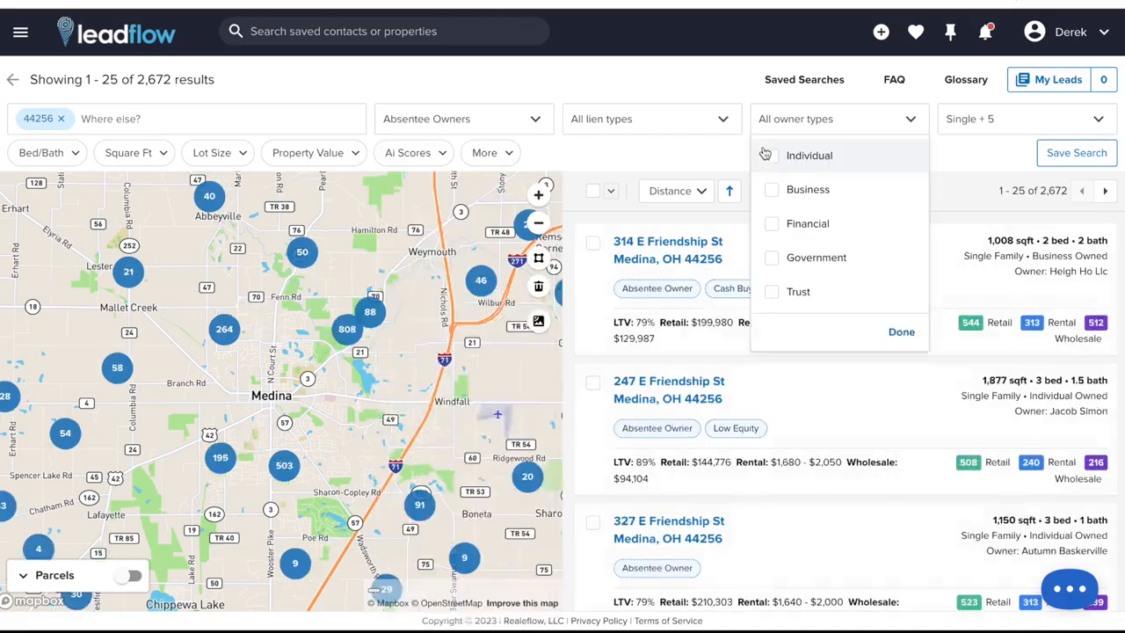
{"action": "left_click", "coordinate": [771, 158]}
Limit the property types to Single by excluding Condo, Townhome, Multi, Apartment and Other
{"action": "left_click", "coordinate": [1005, 123]}
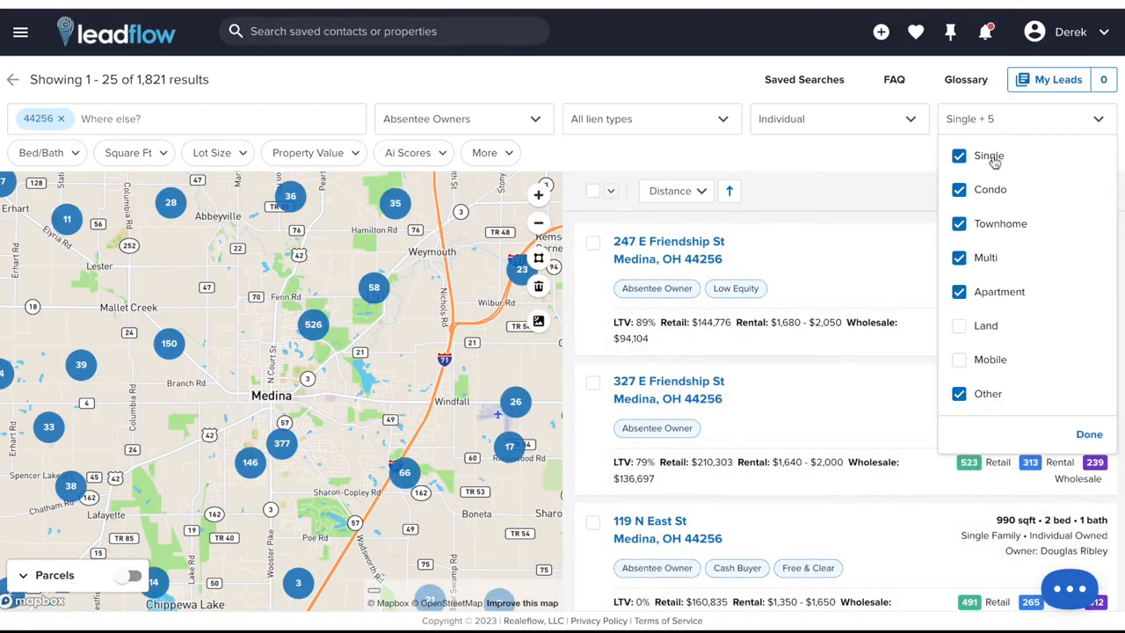
{"action": "left_click", "coordinate": [959, 190]}
{"action": "left_click", "coordinate": [958, 223]}
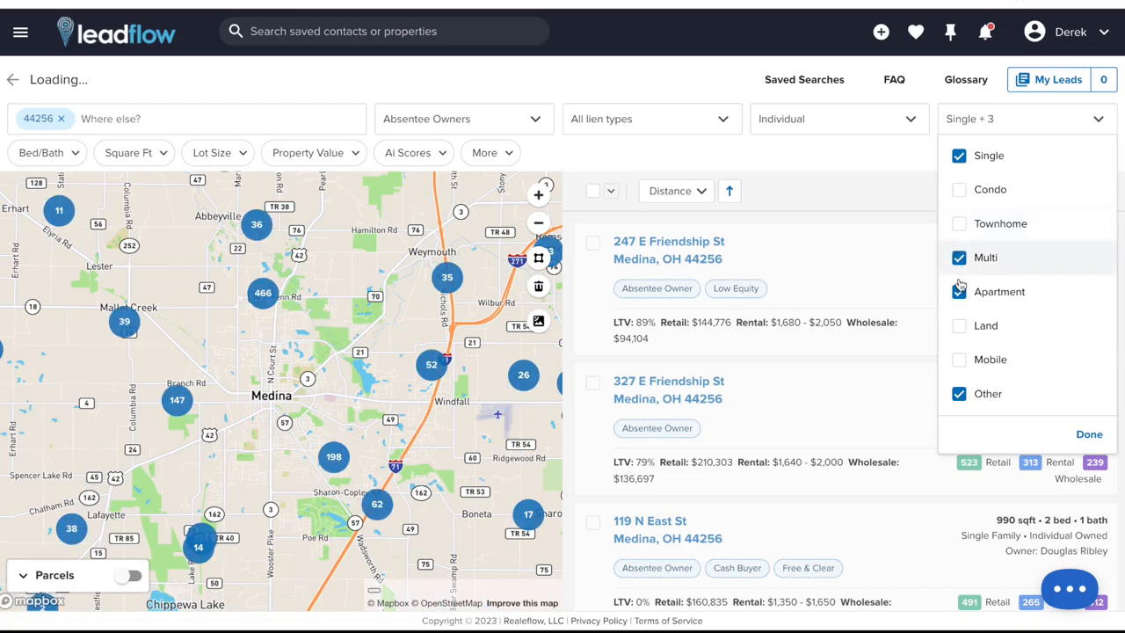
{"action": "left_click", "coordinate": [959, 258]}
{"action": "left_click", "coordinate": [958, 292]}
{"action": "left_click", "coordinate": [959, 393]}
{"action": "left_click", "coordinate": [863, 174]}
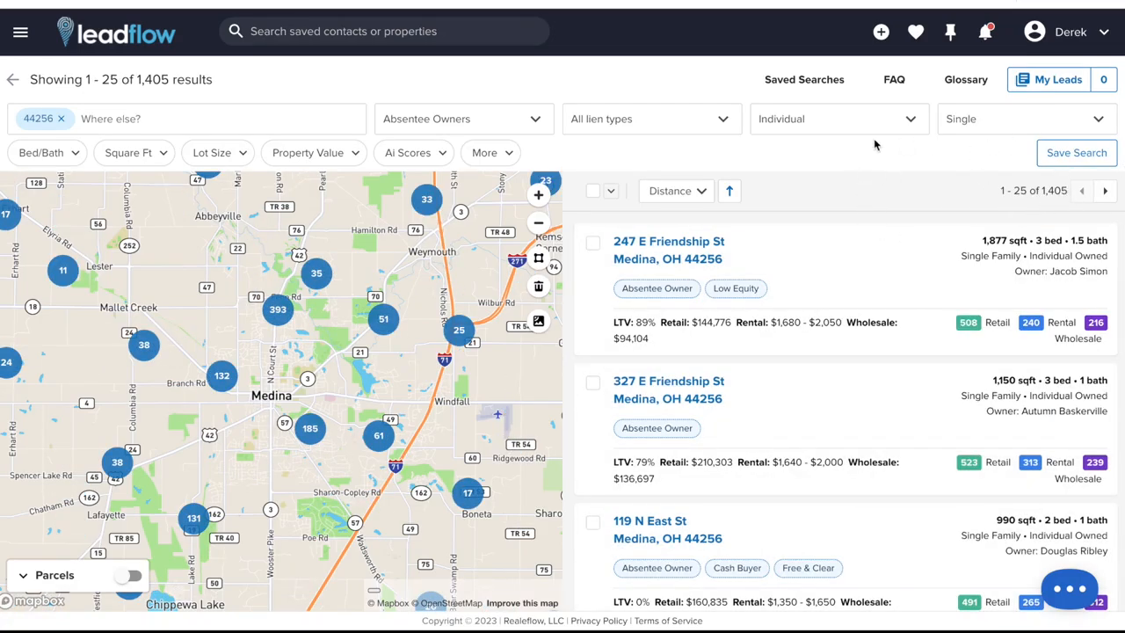
Add Vacancy to the lead type filter alongside Absentee Owners
{"action": "left_click", "coordinate": [505, 124]}
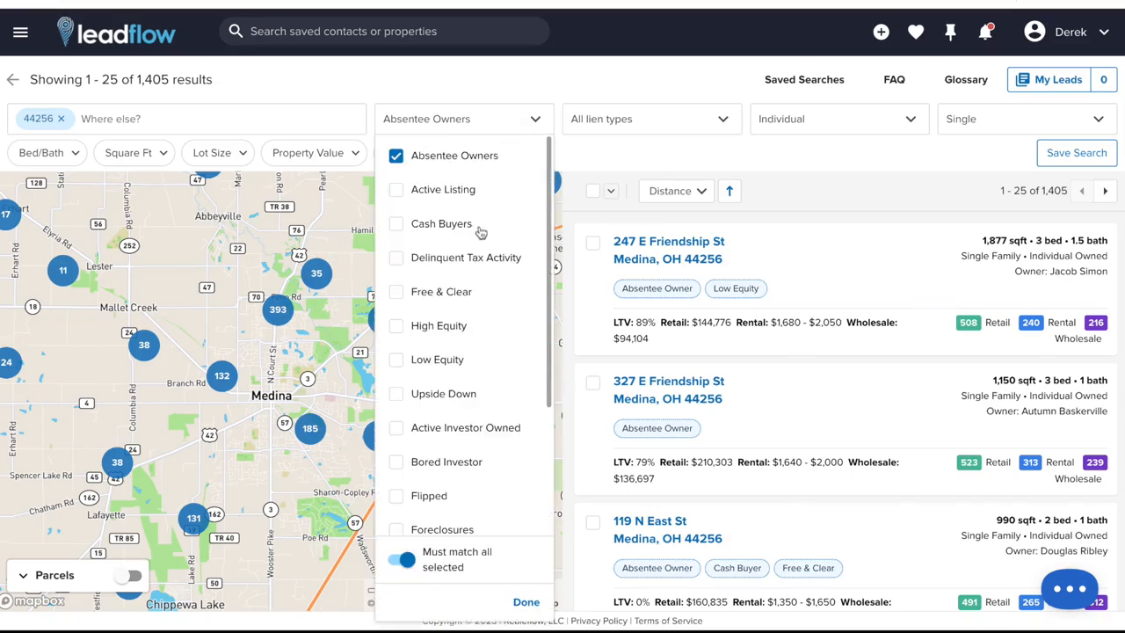
{"action": "scroll", "coordinate": [463, 294], "scroll_direction": "down", "scroll_amount": 1}
{"action": "scroll", "coordinate": [461, 296], "scroll_direction": "down", "scroll_amount": 2}
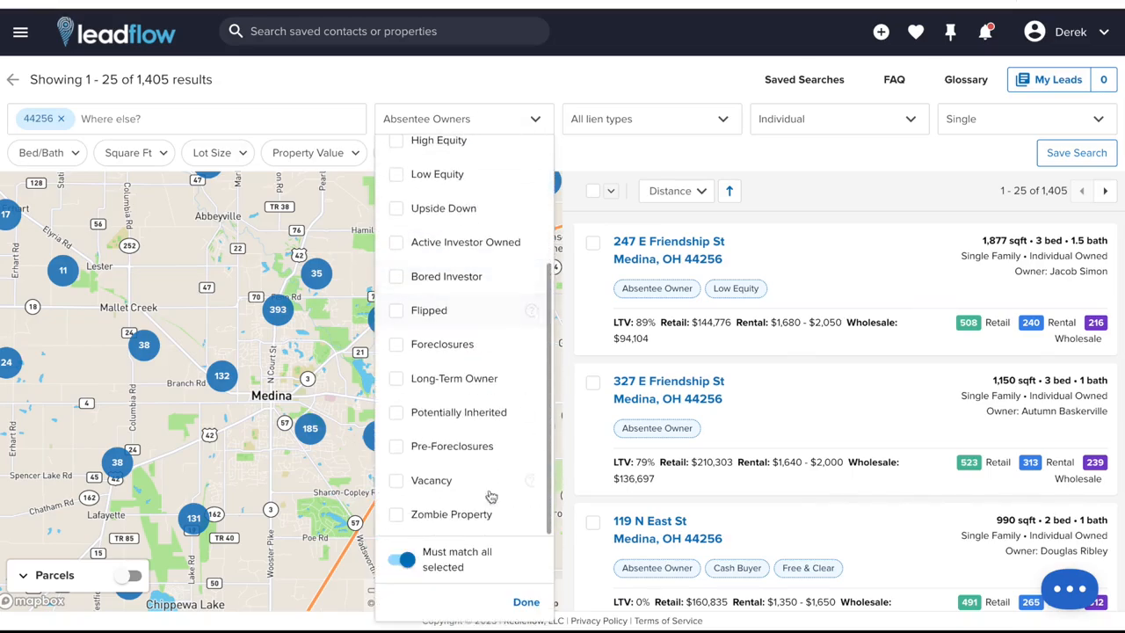
{"action": "left_click", "coordinate": [397, 482]}
{"action": "left_click", "coordinate": [796, 145]}
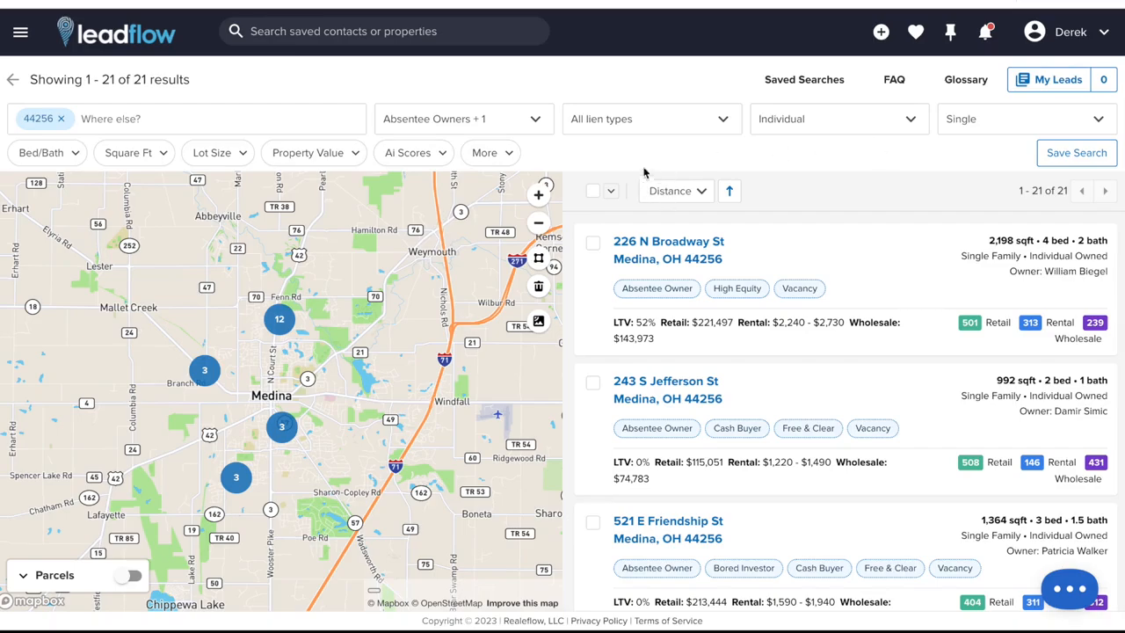
Select all the search results and send them from My Leads to a direct mail campaign with Remove Duplicates enabled
{"action": "left_click", "coordinate": [610, 193]}
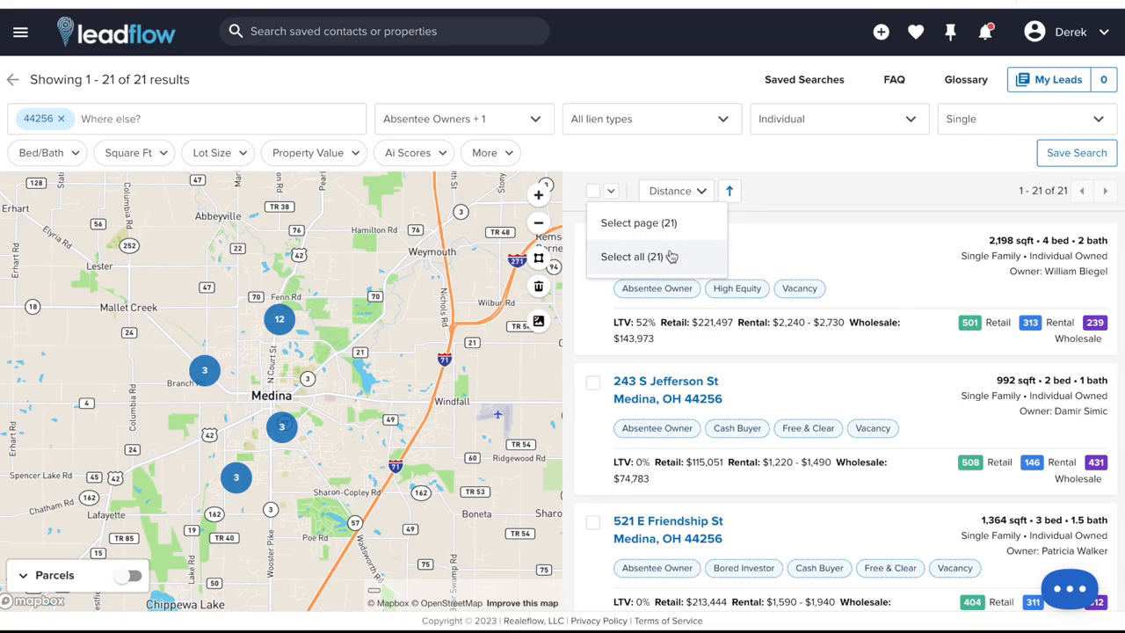
{"action": "left_click", "coordinate": [638, 266]}
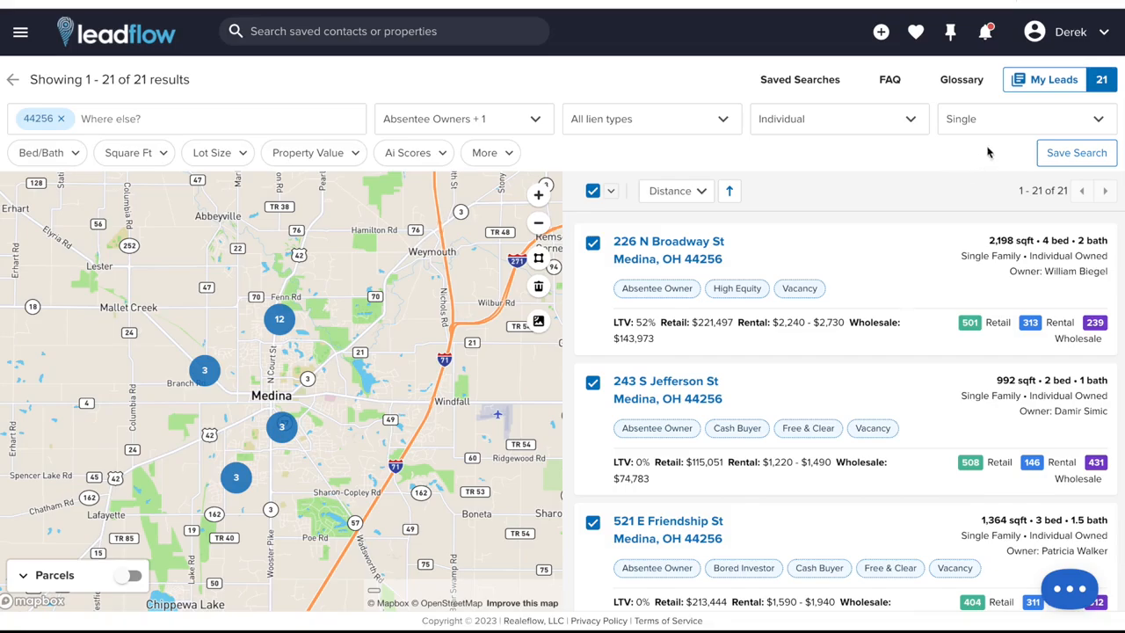
{"action": "left_click", "coordinate": [1046, 80]}
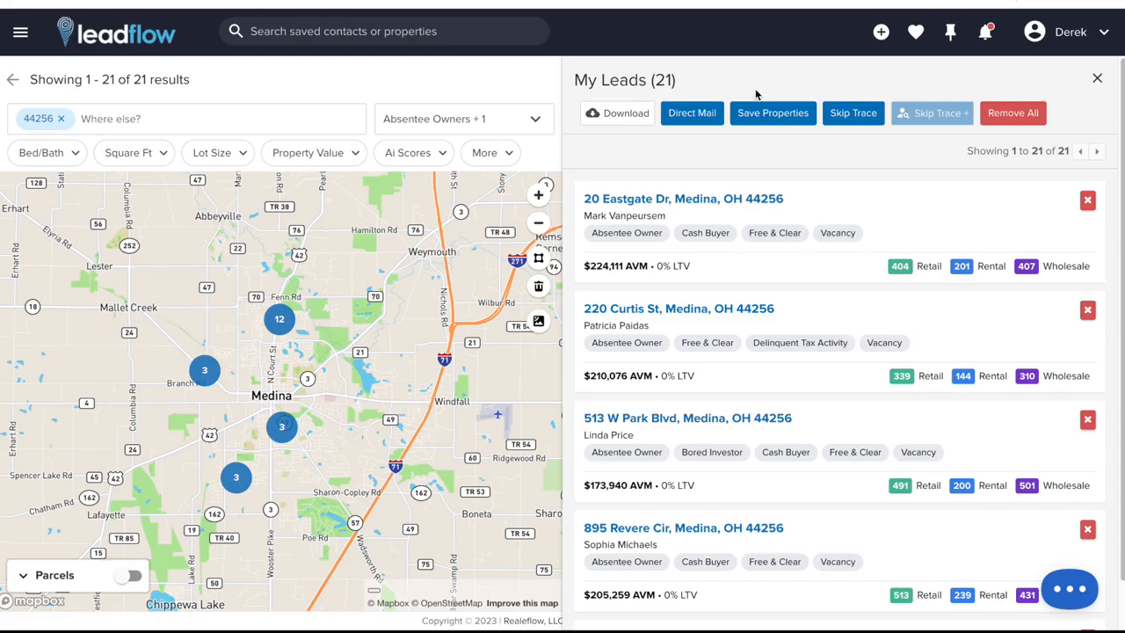
{"action": "left_click", "coordinate": [703, 123]}
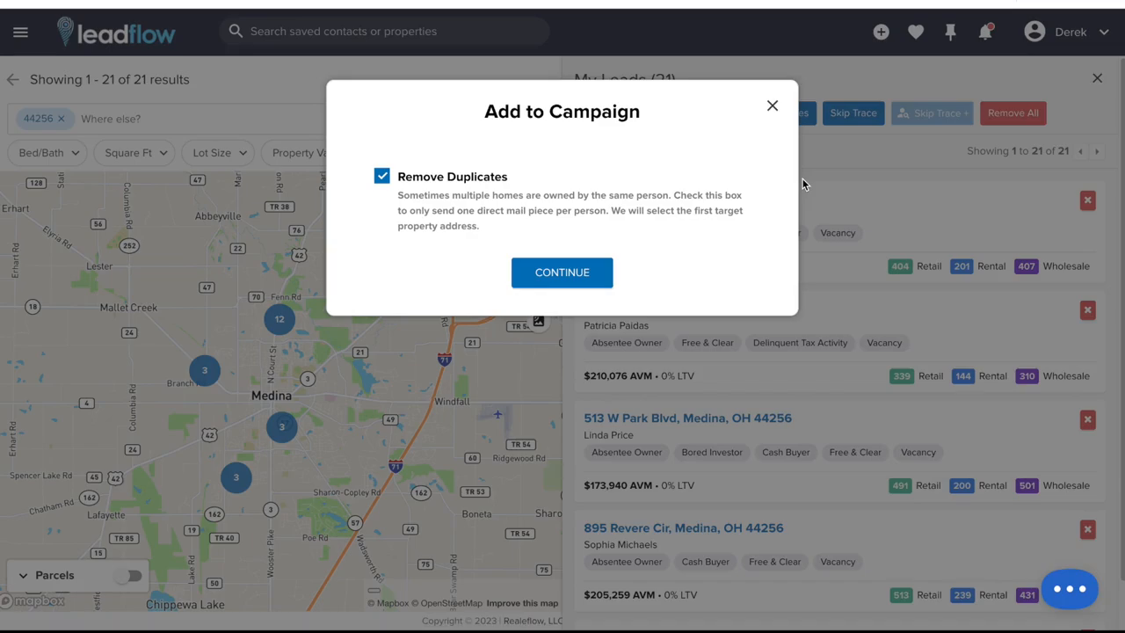
{"action": "left_click", "coordinate": [563, 275]}
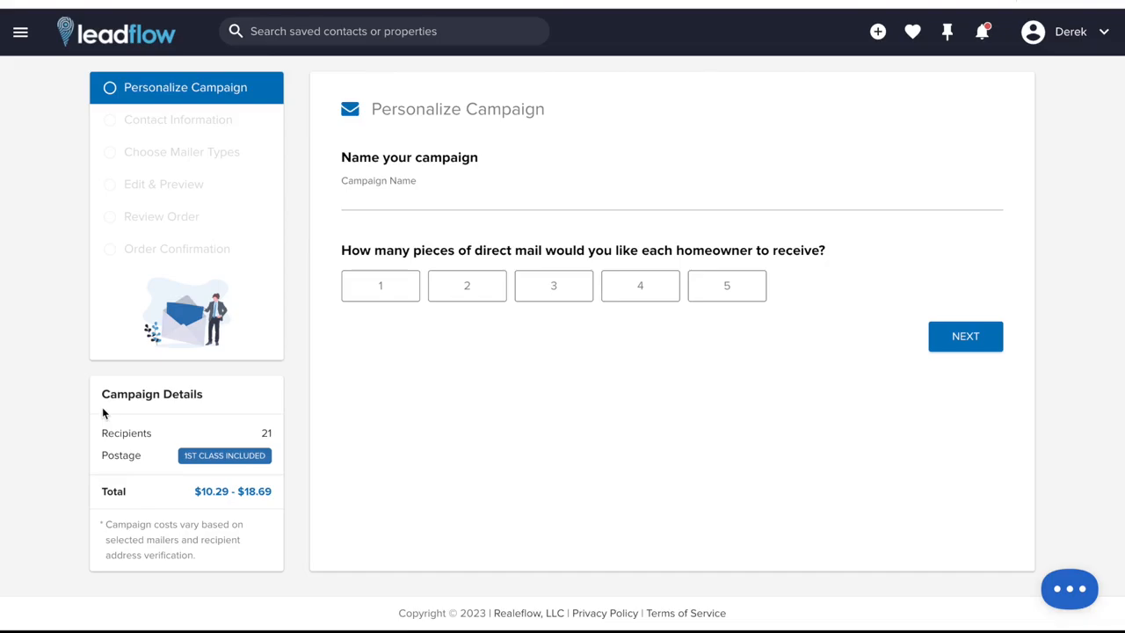
Name the campaign 44256-test, set 2 mail pieces per homeowner at Monthly frequency, and proceed to the contact information
{"action": "left_click", "coordinate": [382, 207]}
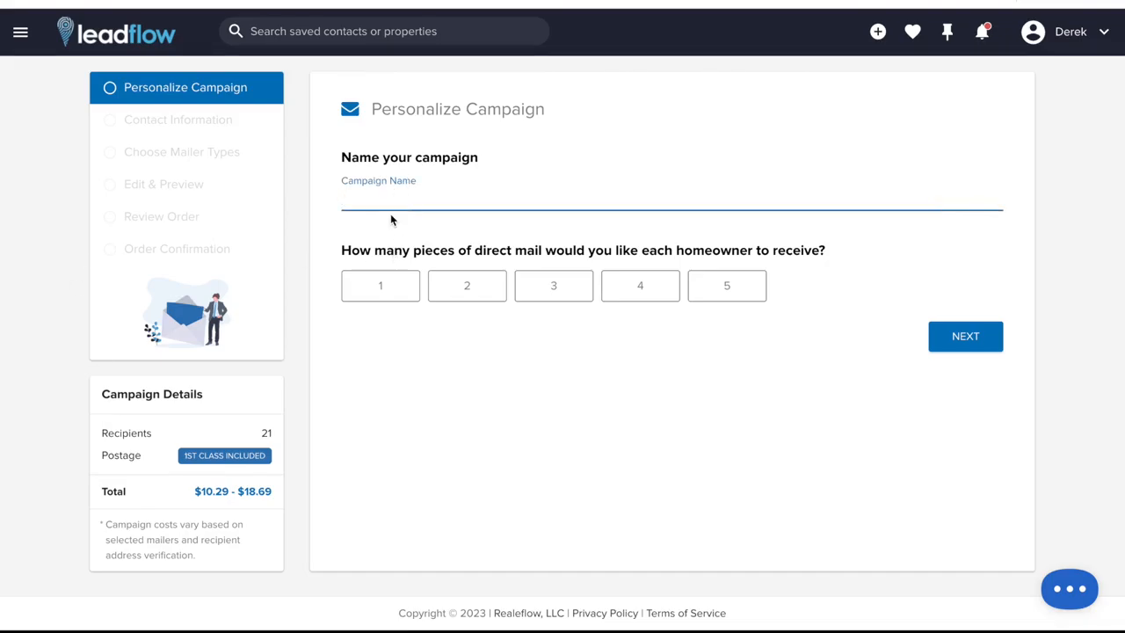
{"action": "type", "text": "44256-test"}
{"action": "left_click", "coordinate": [706, 437]}
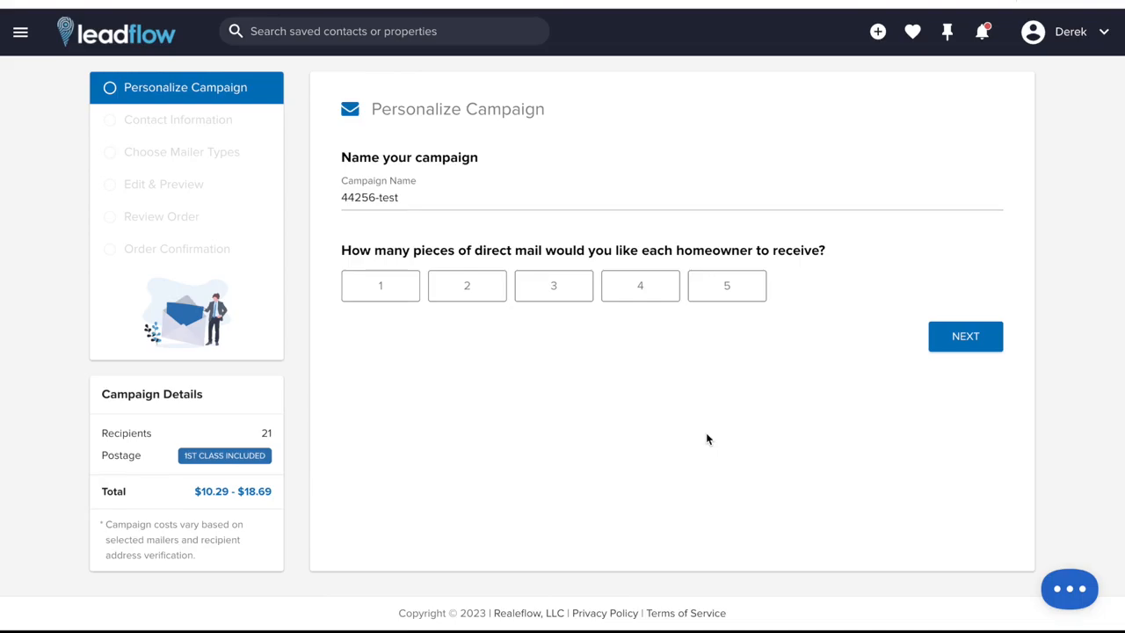
{"action": "left_click", "coordinate": [457, 296]}
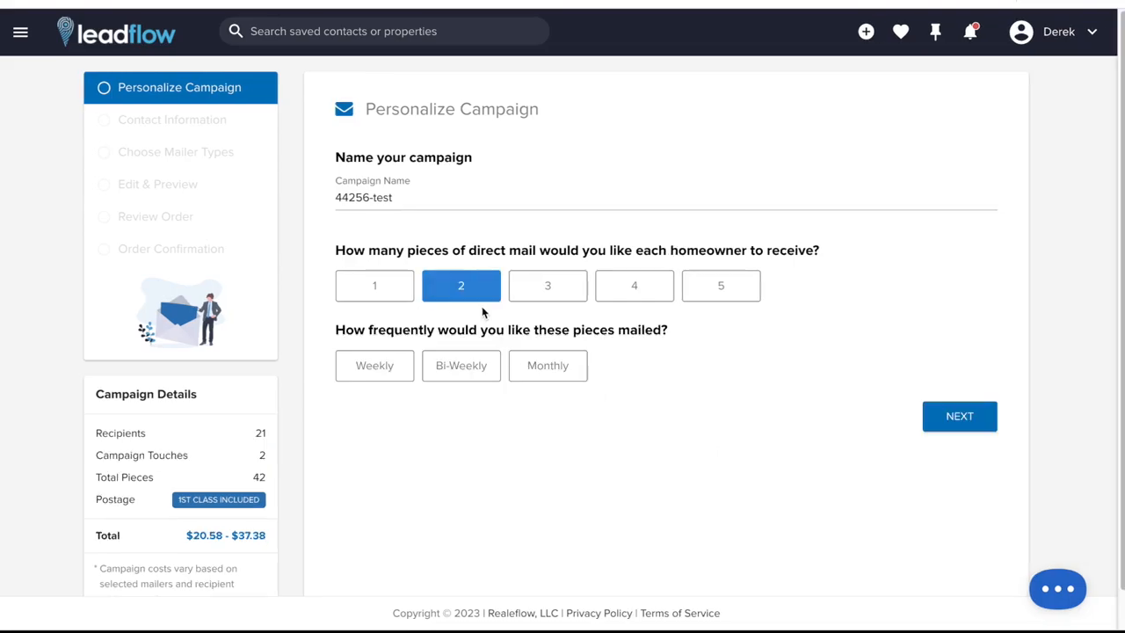
{"action": "left_click", "coordinate": [557, 372]}
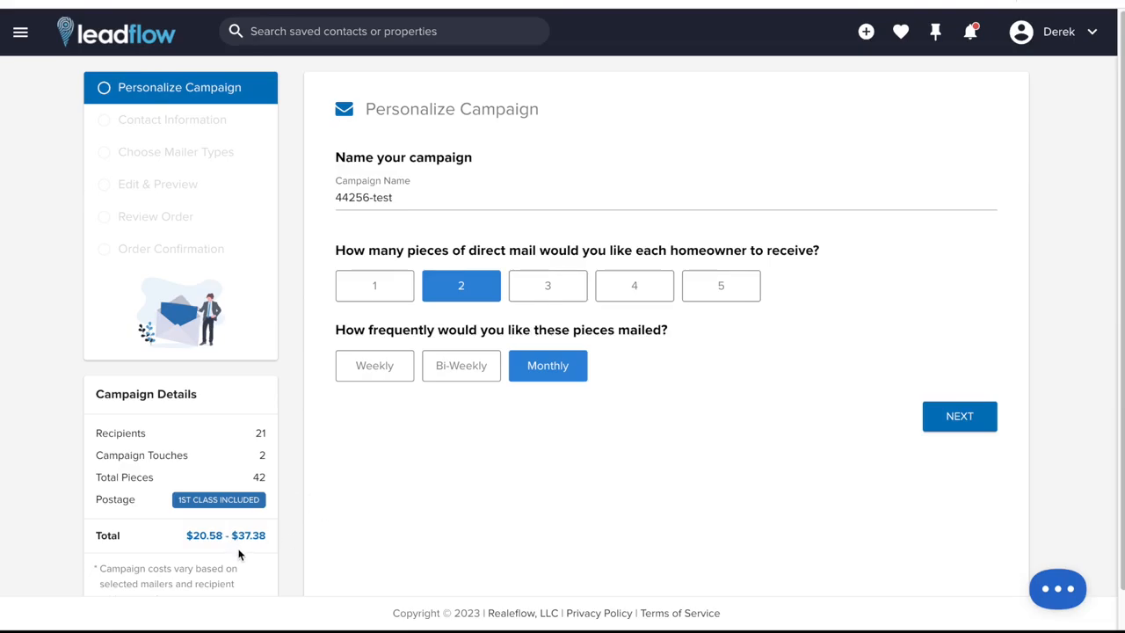
{"action": "left_click", "coordinate": [948, 426]}
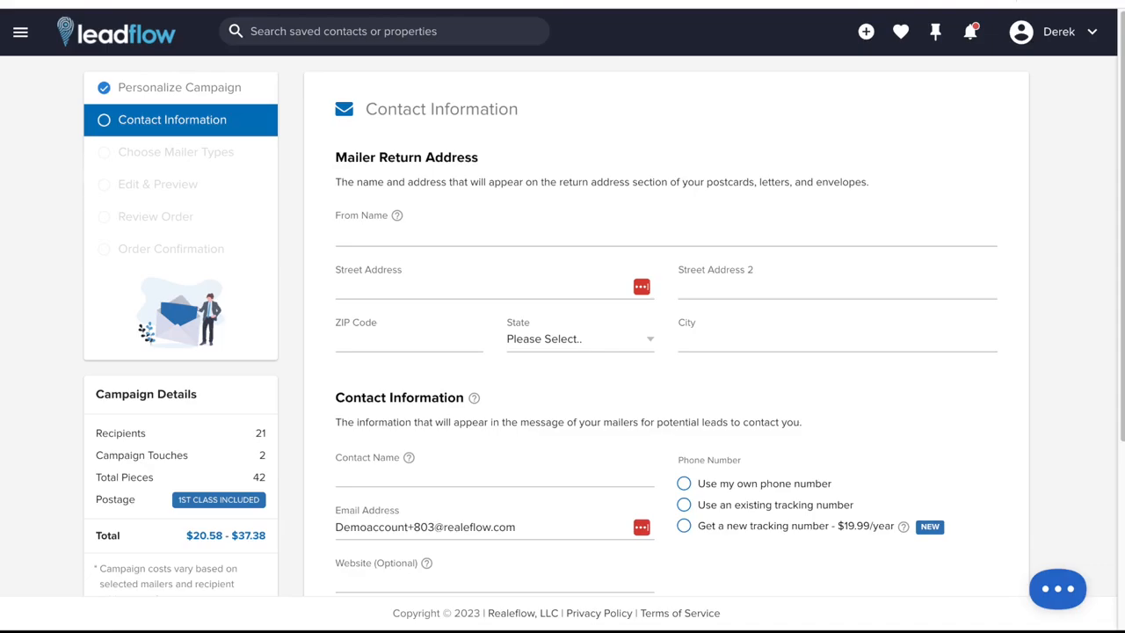
{"action": "left_click", "coordinate": [384, 233]}
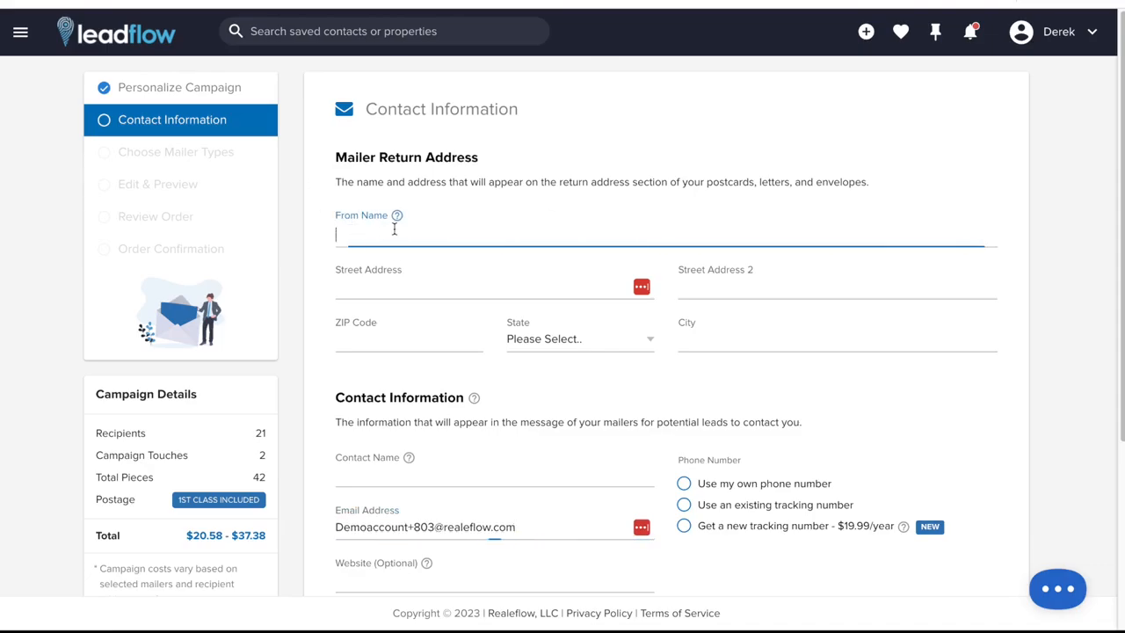
{"action": "type", "text": "Hi Mark- Unfortunately I have never had"}
{"action": "key", "text": "ctrl+a"}
{"action": "key", "text": "BackSpace"}
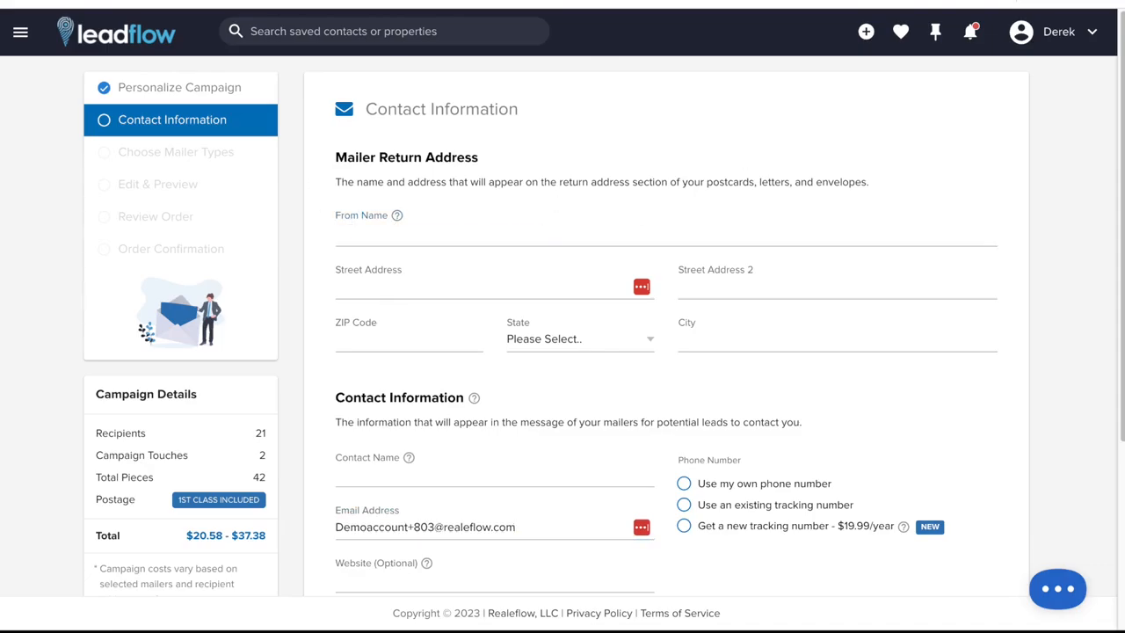
Fill in the mailer return address with the sender's name, street address, ZIP code and state
{"action": "left_click", "coordinate": [343, 231]}
{"action": "type", "text": "Joe Investor"}
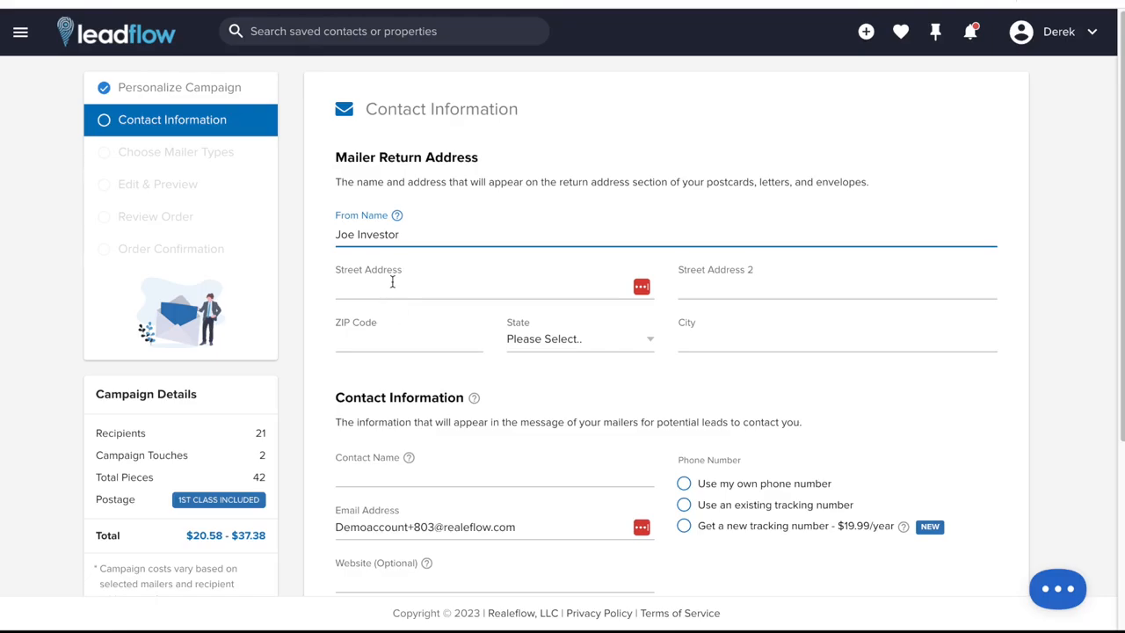
{"action": "key", "text": "Tab"}
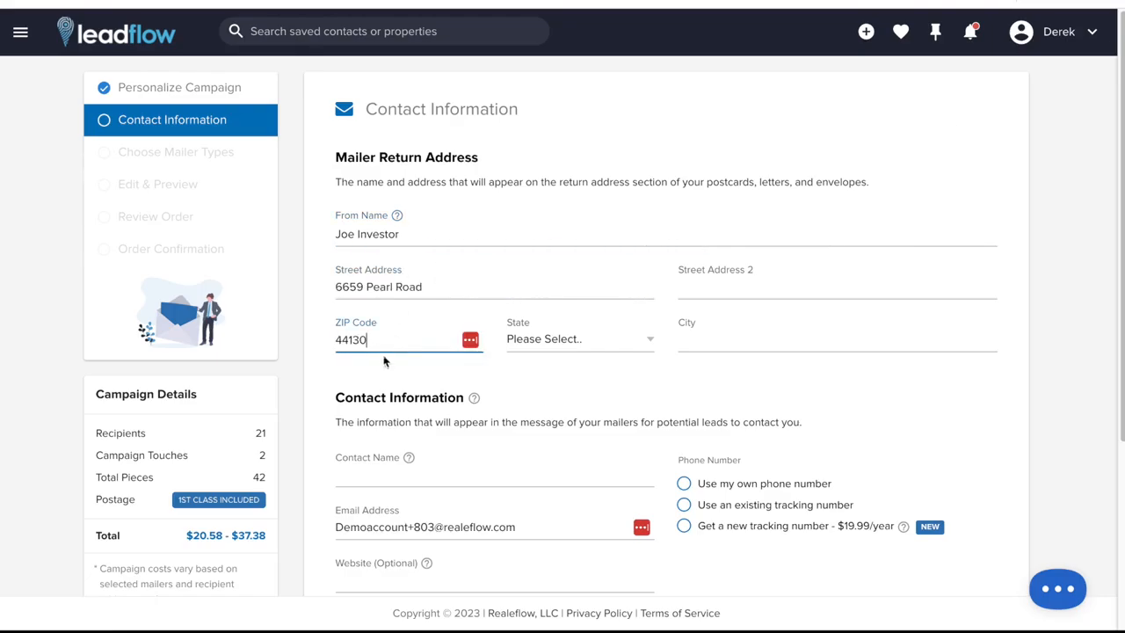
{"action": "left_click", "coordinate": [600, 343]}
{"action": "left_click", "coordinate": [602, 343]}
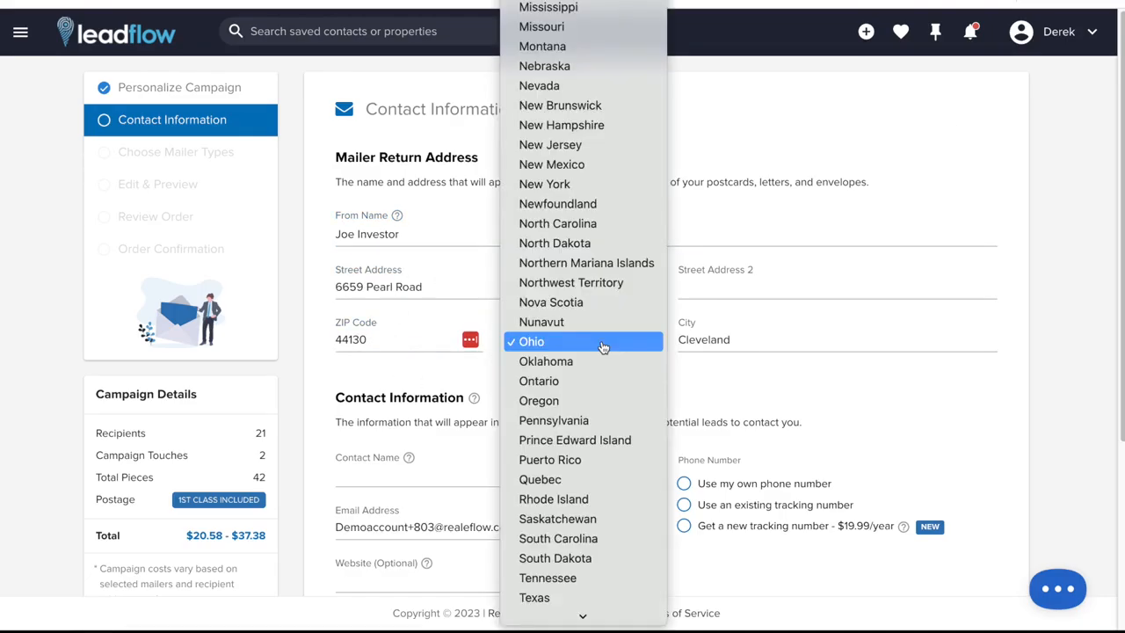
{"action": "left_click", "coordinate": [822, 376]}
{"action": "scroll", "coordinate": [826, 377], "scroll_direction": "down", "scroll_amount": 2}
{"action": "scroll", "coordinate": [446, 317], "scroll_direction": "up", "scroll_amount": 2}
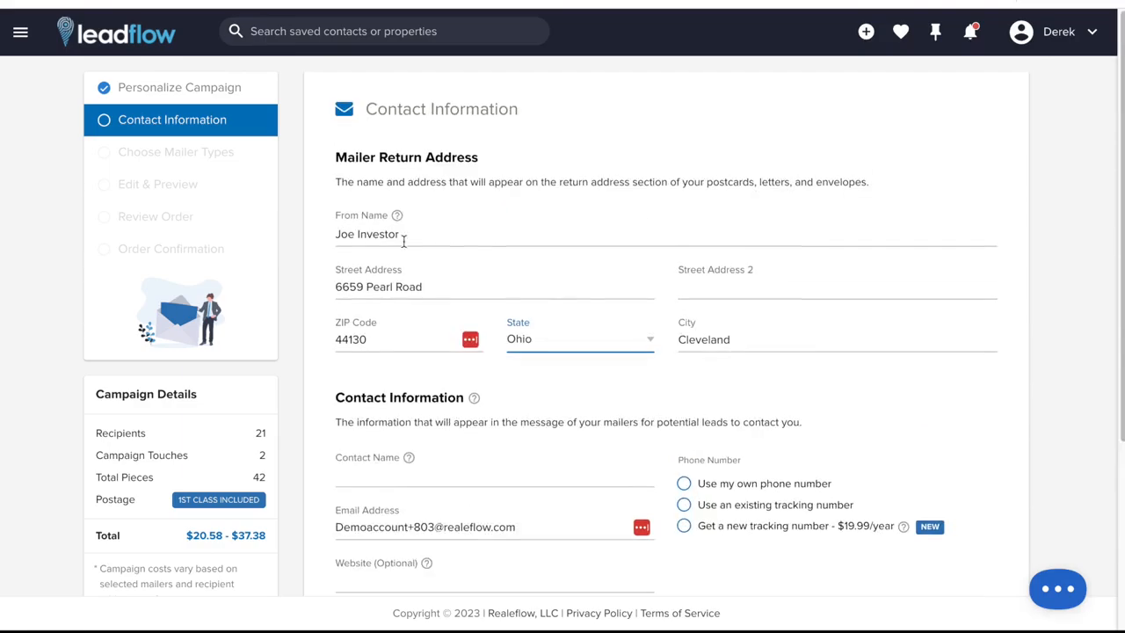
Copy the sender's From Name into the Contact Name field
{"action": "left_click", "coordinate": [393, 235]}
{"action": "left_click_drag", "start_coordinate": [393, 234], "coordinate": [335, 234]}
{"action": "key", "text": "ctrl+c"}
{"action": "scroll", "coordinate": [400, 413], "scroll_direction": "down", "scroll_amount": 1}
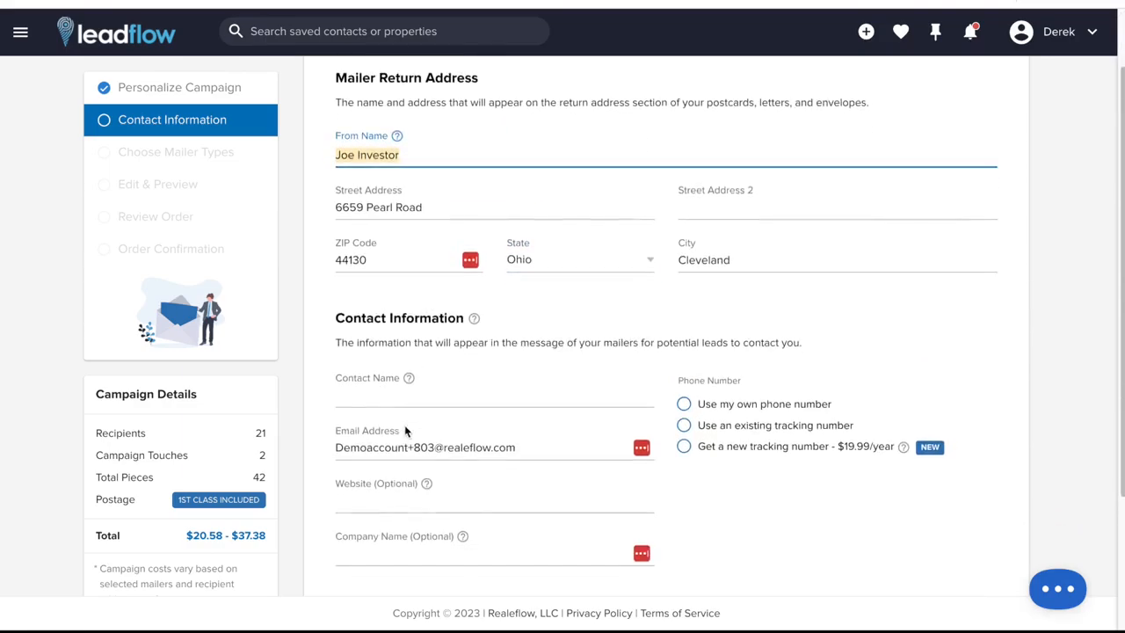
{"action": "left_click", "coordinate": [395, 398]}
{"action": "key", "text": "ctrl+v"}
{"action": "left_click", "coordinate": [960, 355]}
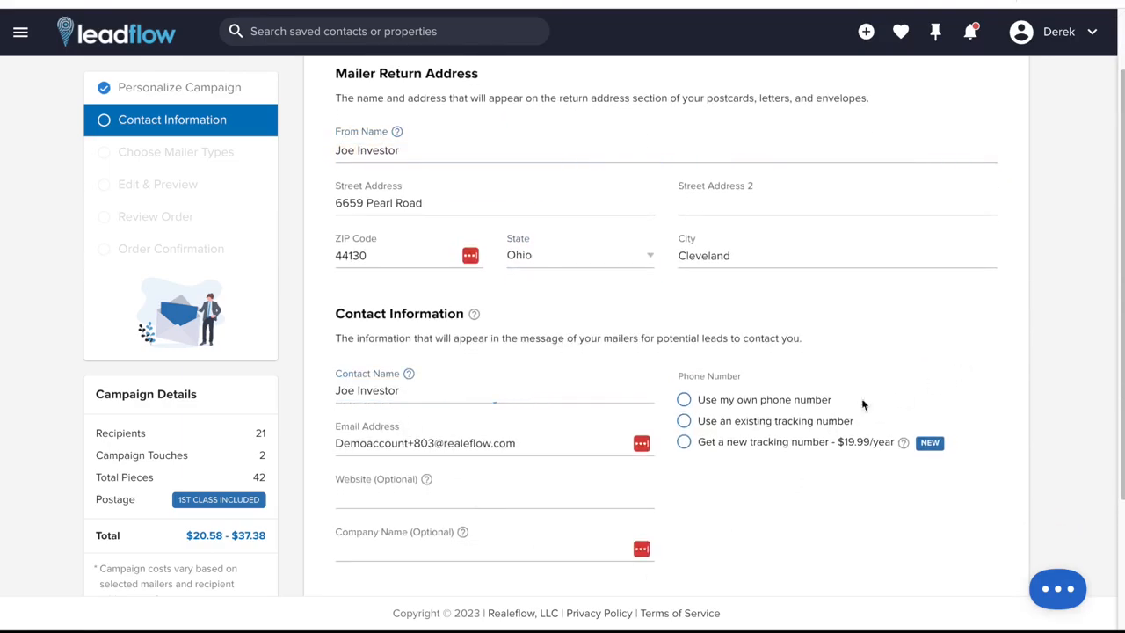
Choose to use your own phone number, enter the contact phone number, and continue to the mailer types, dismissing the LastPass prompt
{"action": "scroll", "coordinate": [672, 435], "scroll_direction": "down", "scroll_amount": 1}
{"action": "scroll", "coordinate": [475, 431], "scroll_direction": "down", "scroll_amount": 1}
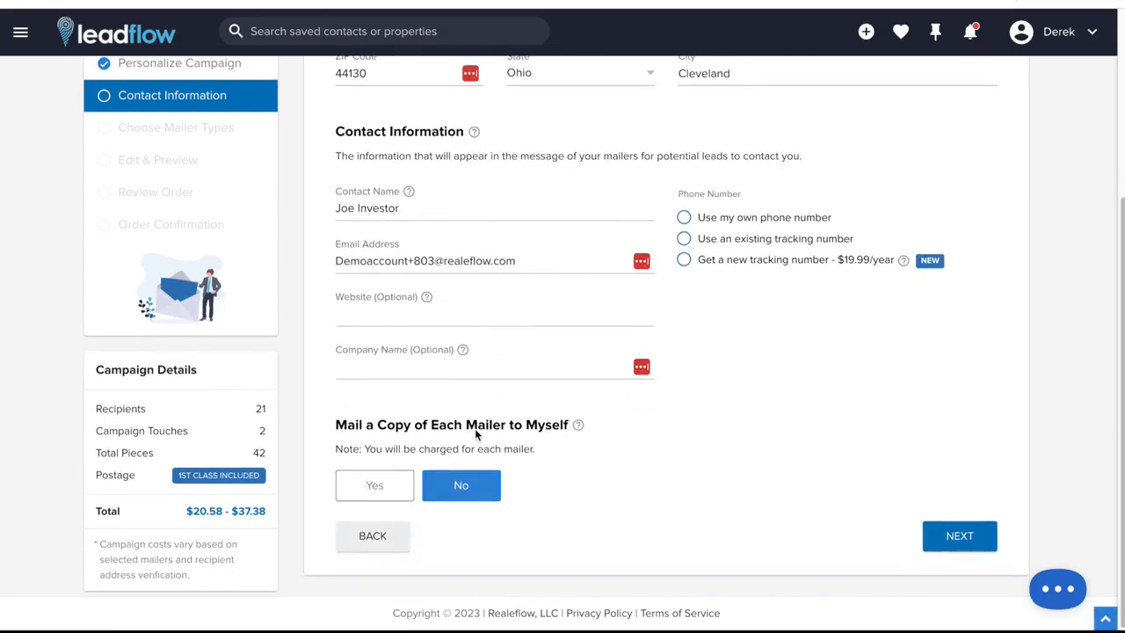
{"action": "scroll", "coordinate": [471, 441], "scroll_direction": "up", "scroll_amount": 1}
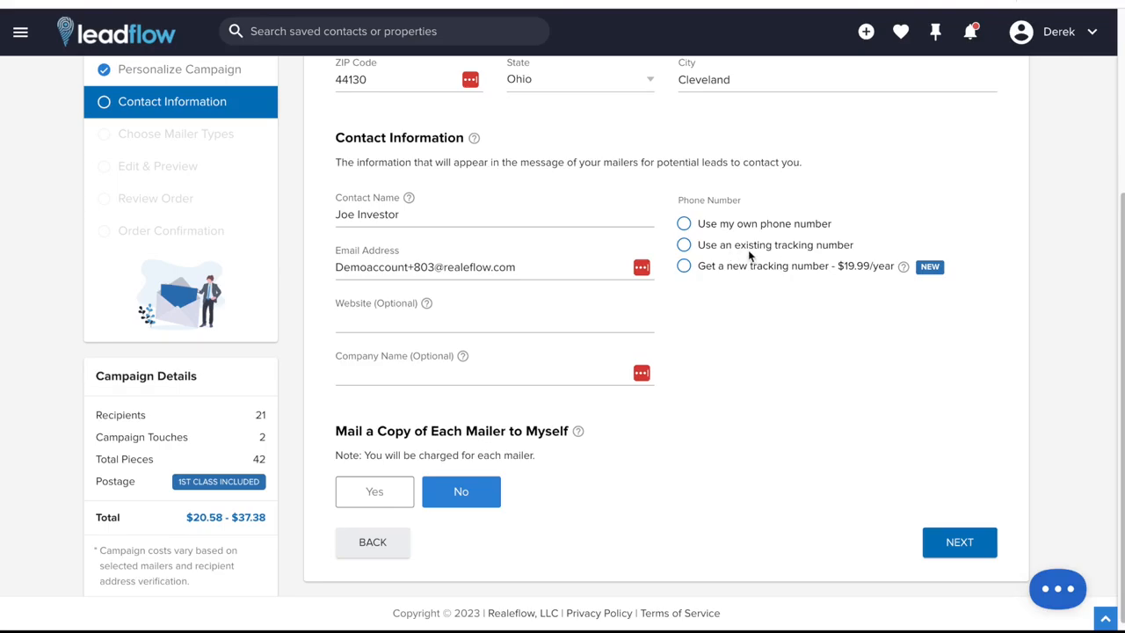
{"action": "left_click", "coordinate": [683, 223]}
{"action": "left_click", "coordinate": [770, 316]}
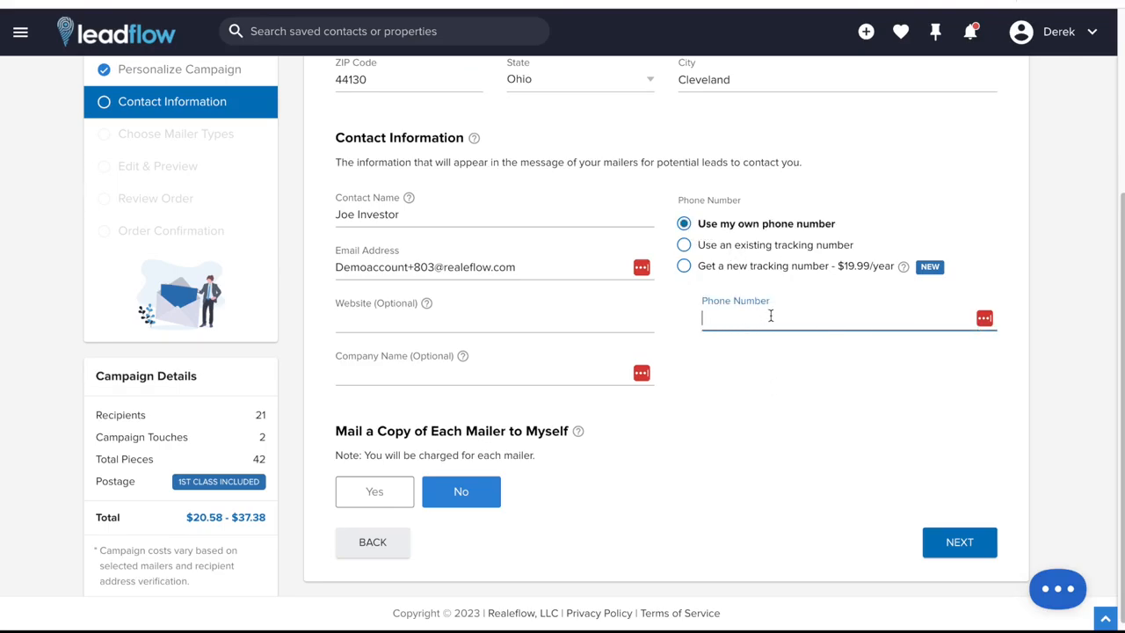
{"action": "type", "text": "400) 555-5555"}
{"action": "left_click", "coordinate": [859, 416]}
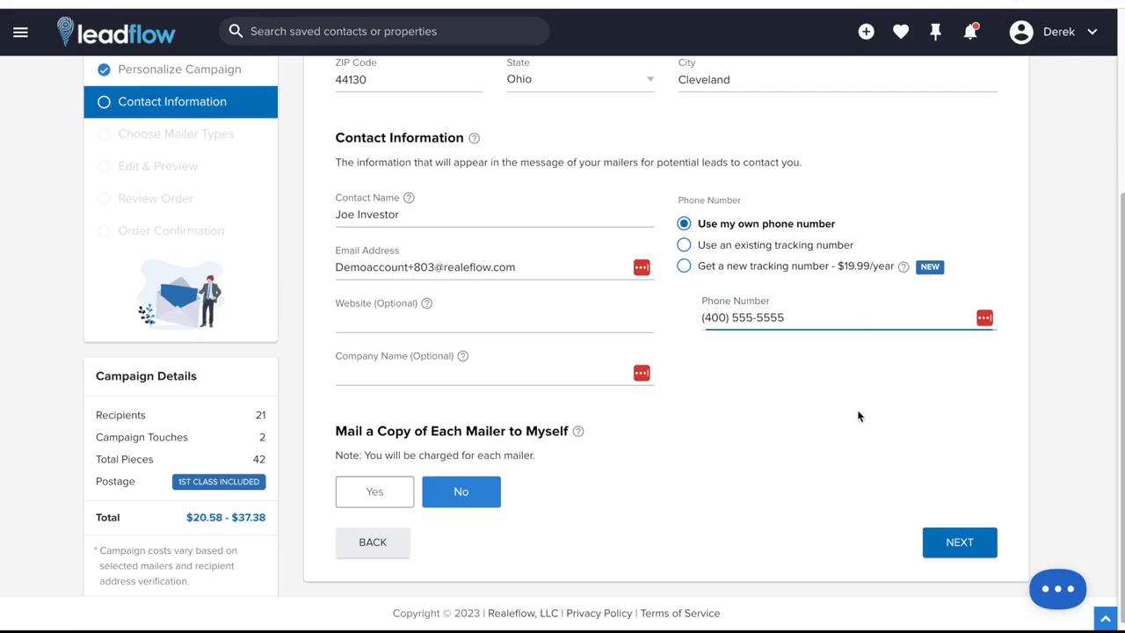
{"action": "left_click", "coordinate": [949, 540]}
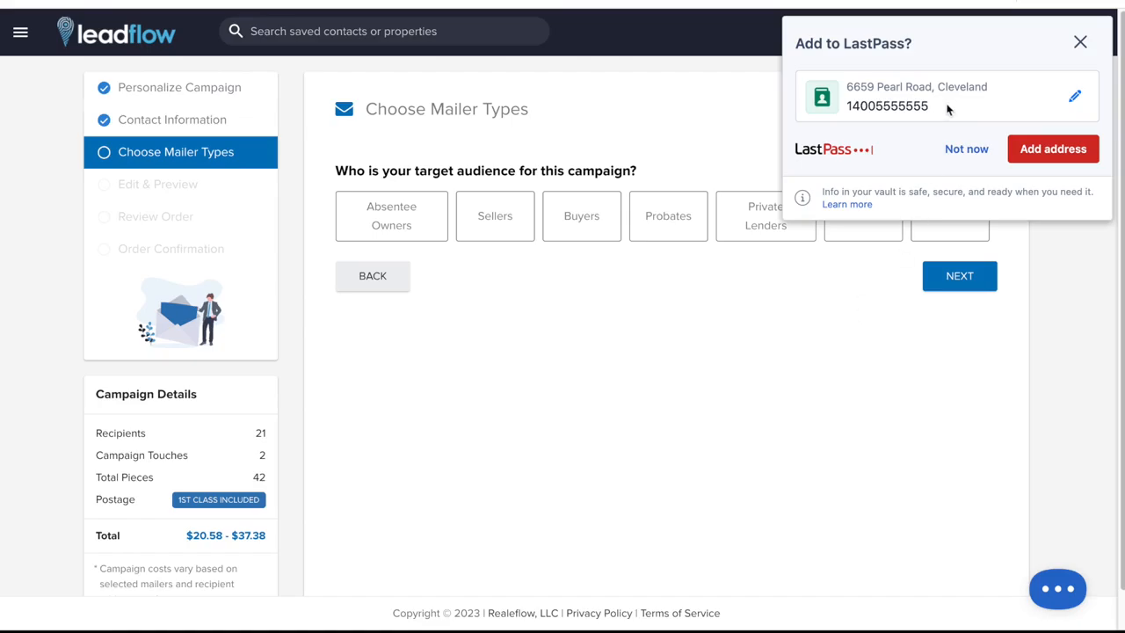
{"action": "left_click", "coordinate": [1079, 42]}
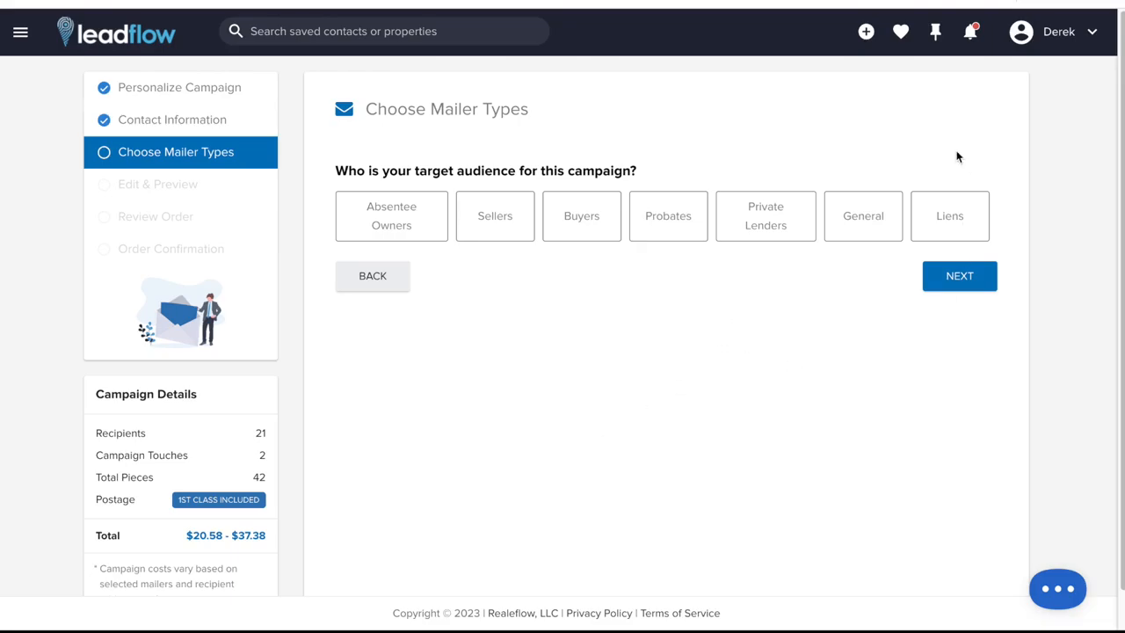
Target the General audience and set Mailer 1 to a 6 x 9 Postcard with the Yellow Sharpie template
{"action": "left_click", "coordinate": [851, 221]}
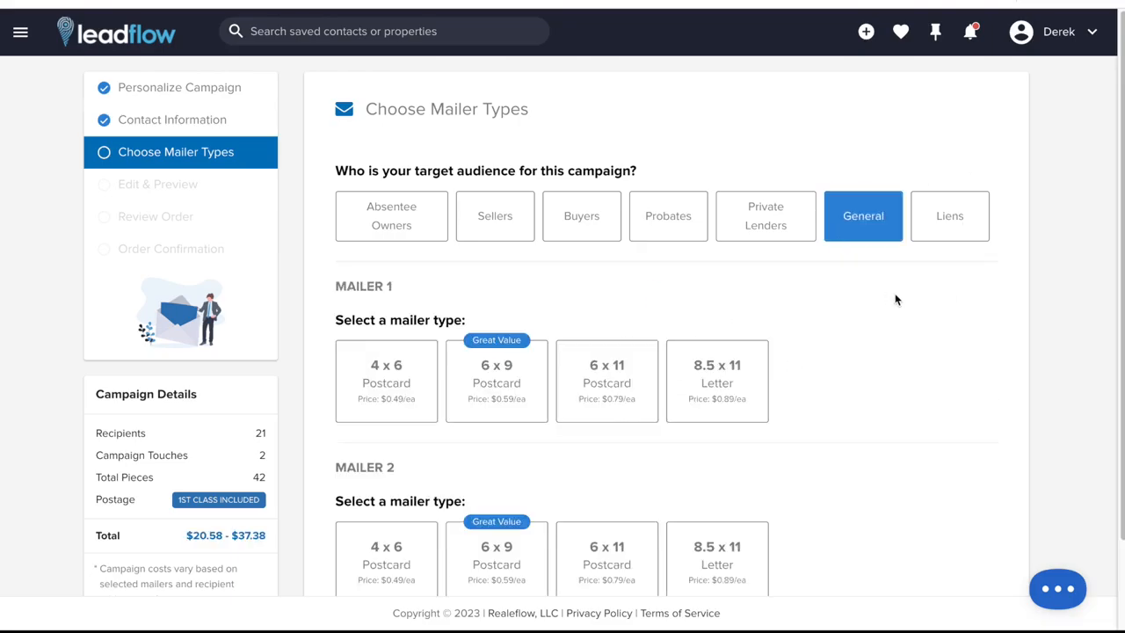
{"action": "scroll", "coordinate": [896, 300], "scroll_direction": "down", "scroll_amount": 1}
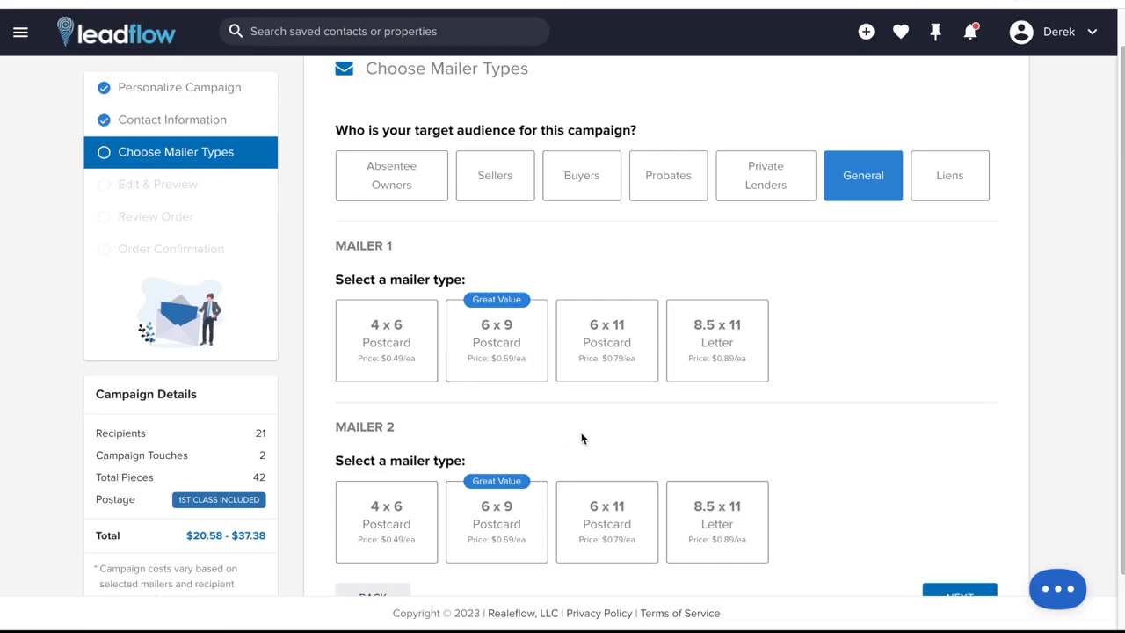
{"action": "left_click", "coordinate": [493, 327]}
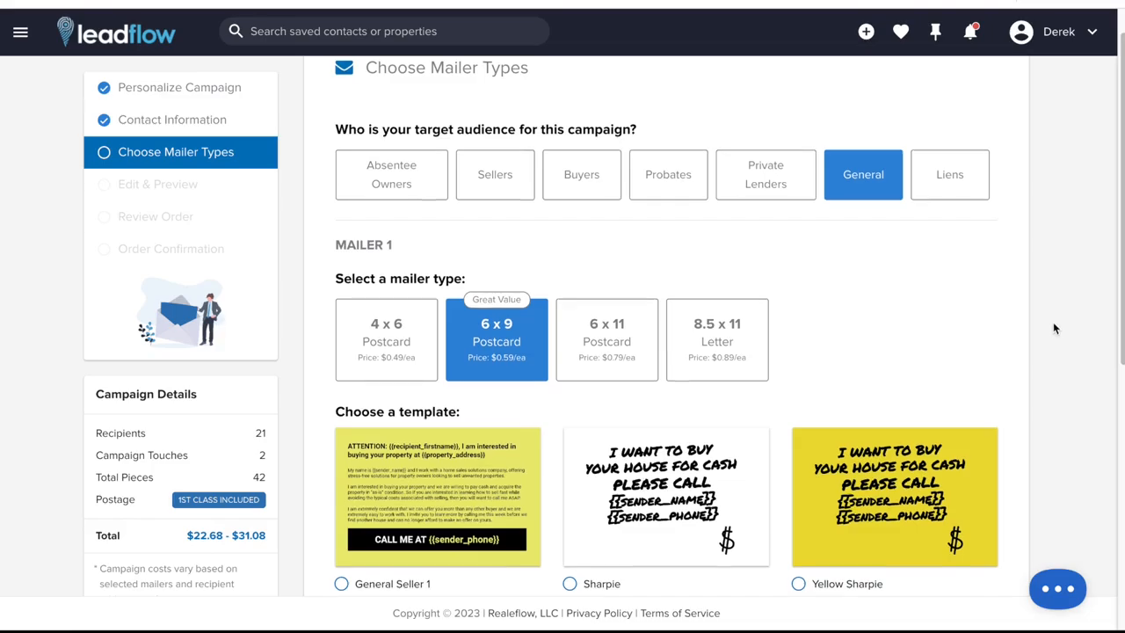
{"action": "scroll", "coordinate": [1052, 321], "scroll_direction": "down", "scroll_amount": 1}
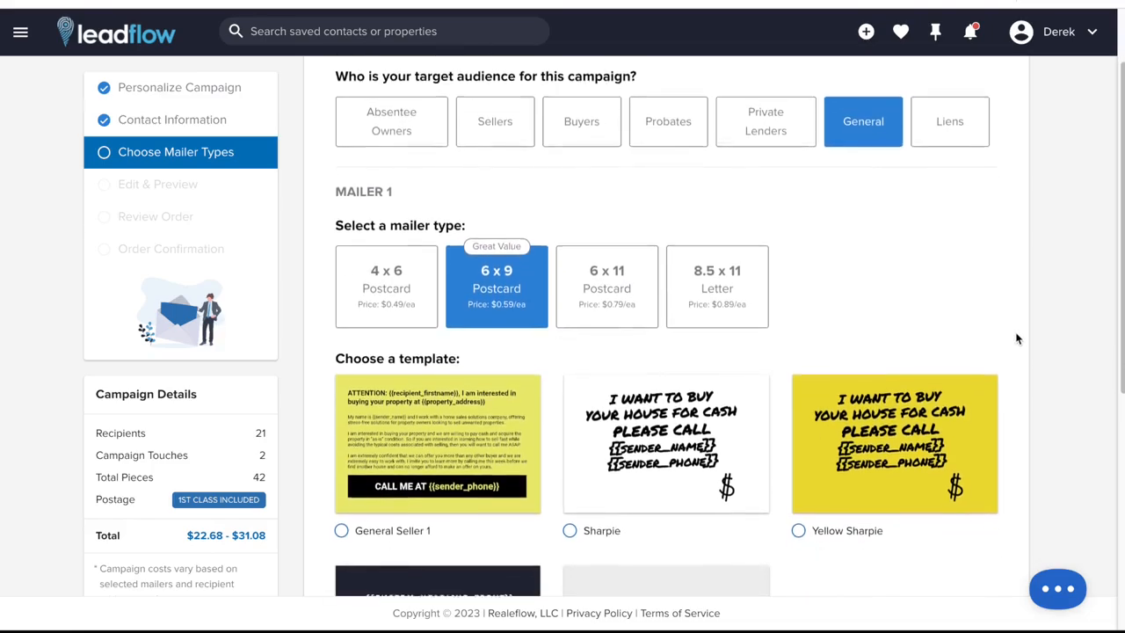
{"action": "scroll", "coordinate": [1016, 336], "scroll_direction": "down", "scroll_amount": 1}
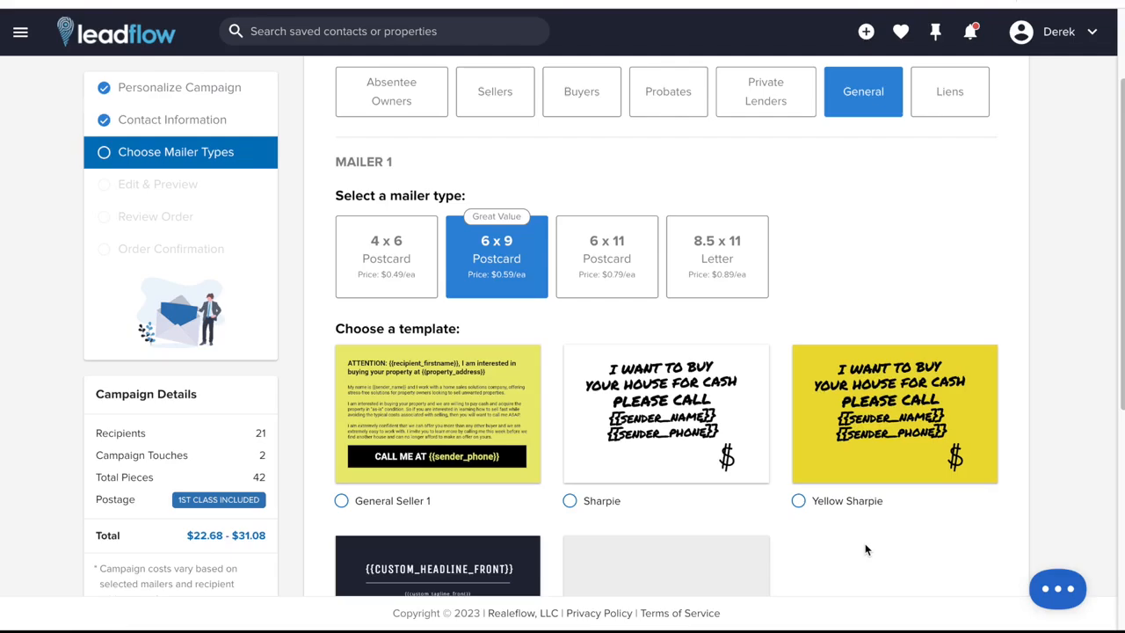
{"action": "left_click", "coordinate": [797, 500]}
Set Mailer 2 to an 8.5 x 11 Letter with the General Seller 1 (Stationery) template and continue to Edit & Preview
{"action": "scroll", "coordinate": [900, 527], "scroll_direction": "down", "scroll_amount": 2}
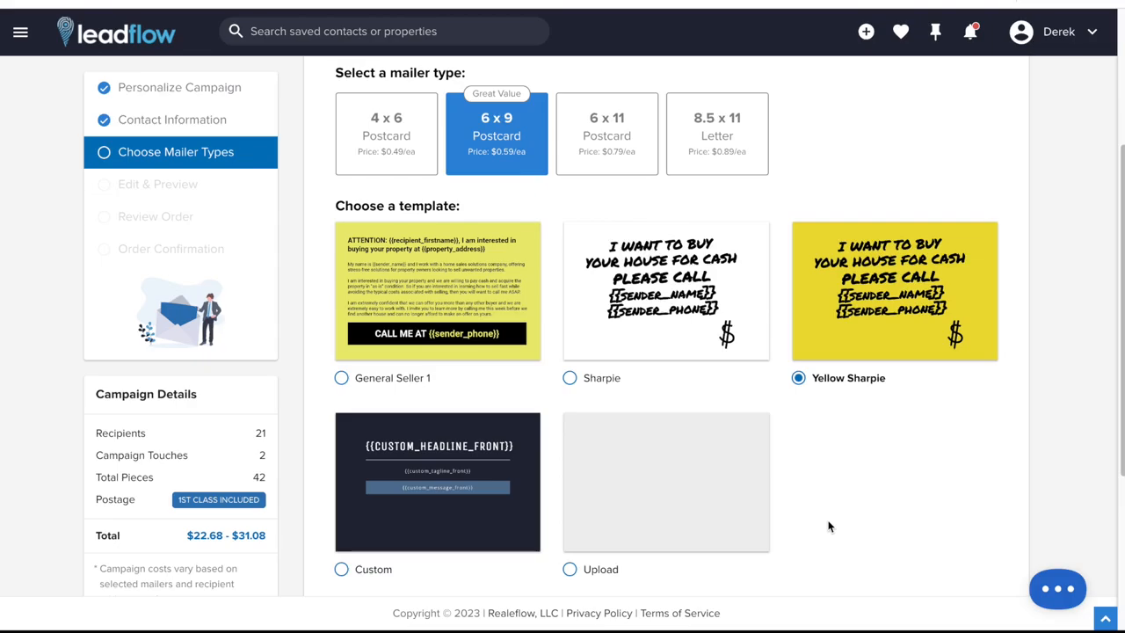
{"action": "scroll", "coordinate": [829, 519], "scroll_direction": "down", "scroll_amount": 3}
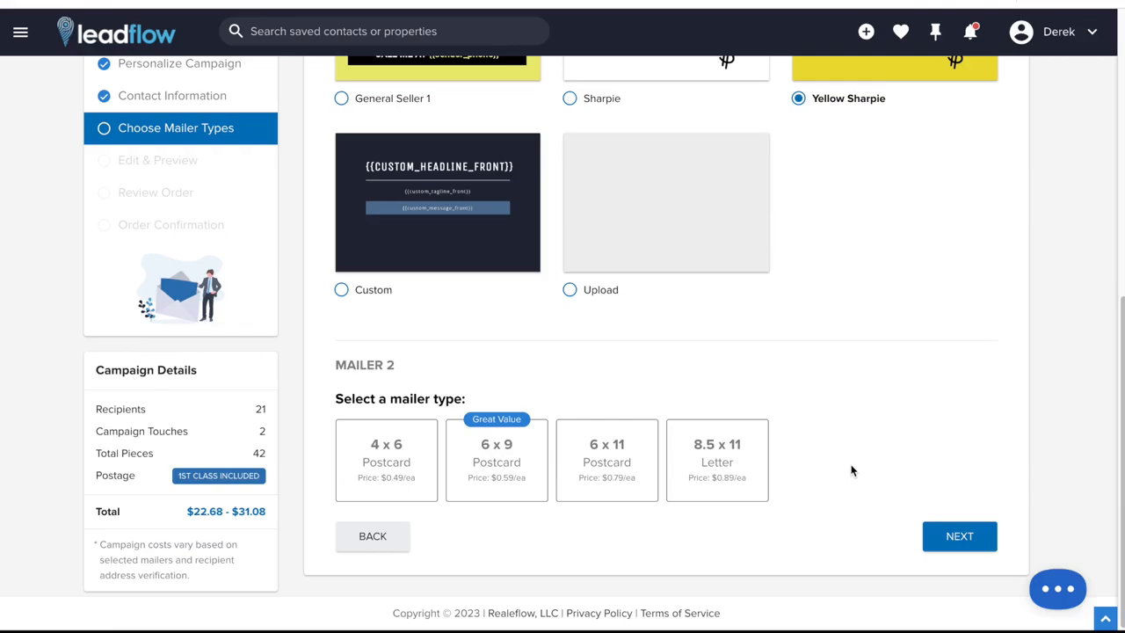
{"action": "left_click", "coordinate": [756, 463]}
{"action": "scroll", "coordinate": [986, 425], "scroll_direction": "down", "scroll_amount": 3}
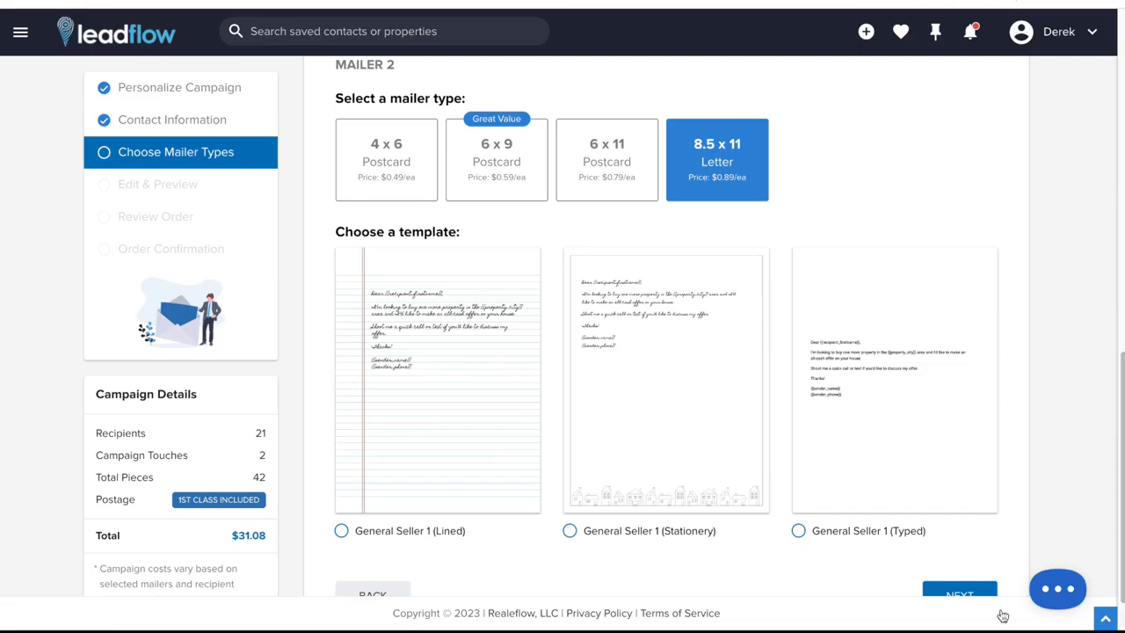
{"action": "left_click", "coordinate": [573, 533]}
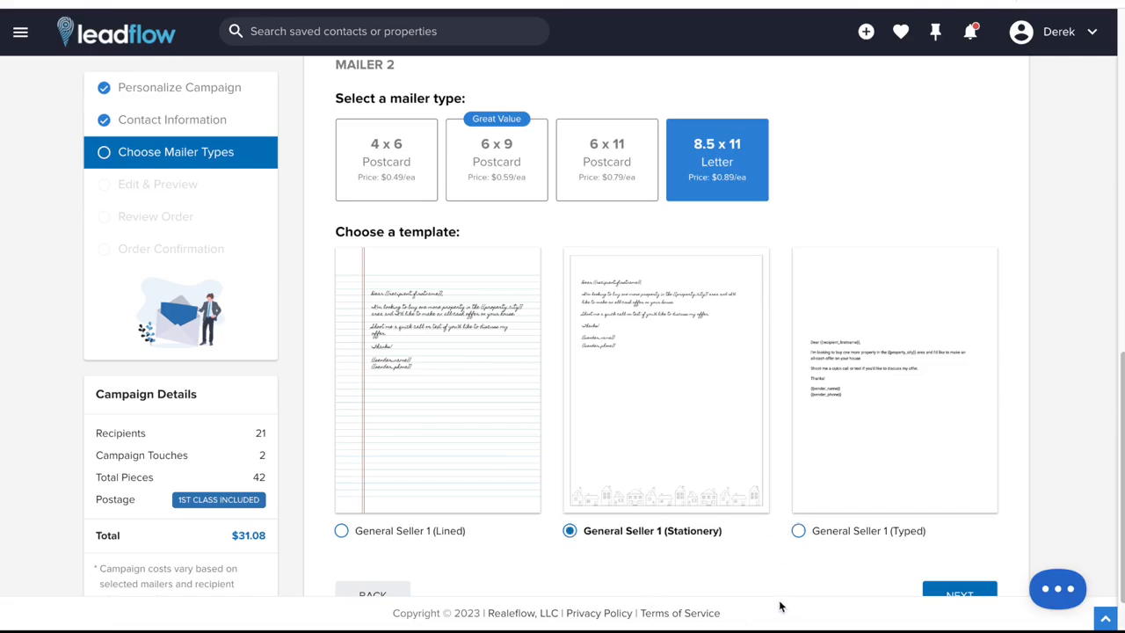
{"action": "scroll", "coordinate": [779, 605], "scroll_direction": "down", "scroll_amount": 1}
{"action": "left_click", "coordinate": [955, 567]}
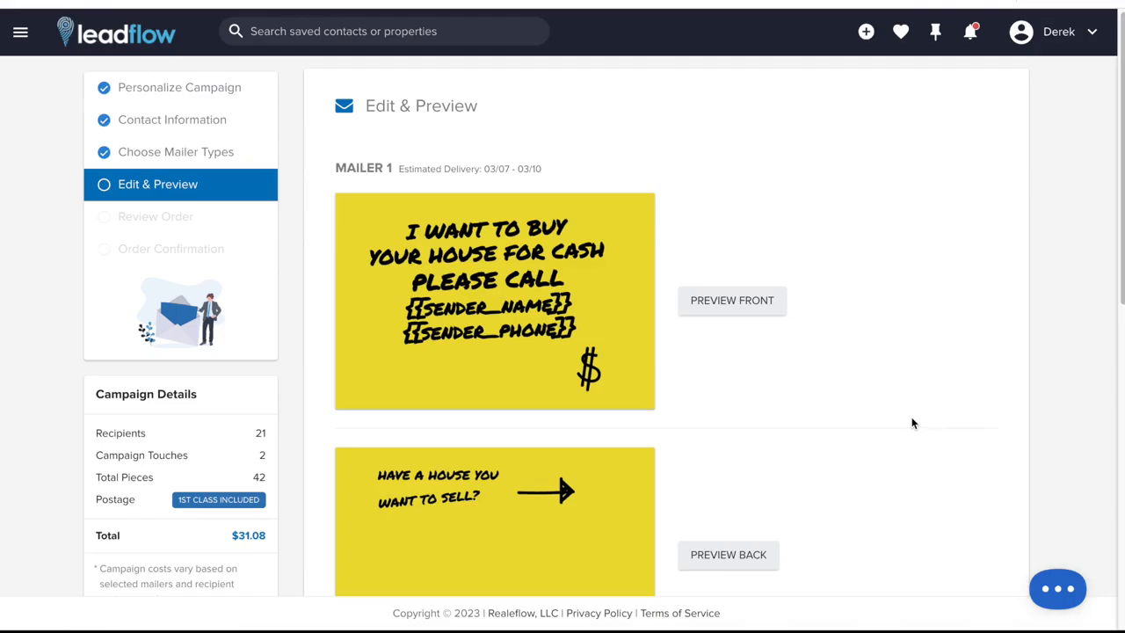
Check both mailer designs and Mailer 1's estimated delivery, and proceed to the order review
{"action": "scroll", "coordinate": [912, 424], "scroll_direction": "down", "scroll_amount": 2}
{"action": "scroll", "coordinate": [911, 423], "scroll_direction": "down", "scroll_amount": 4}
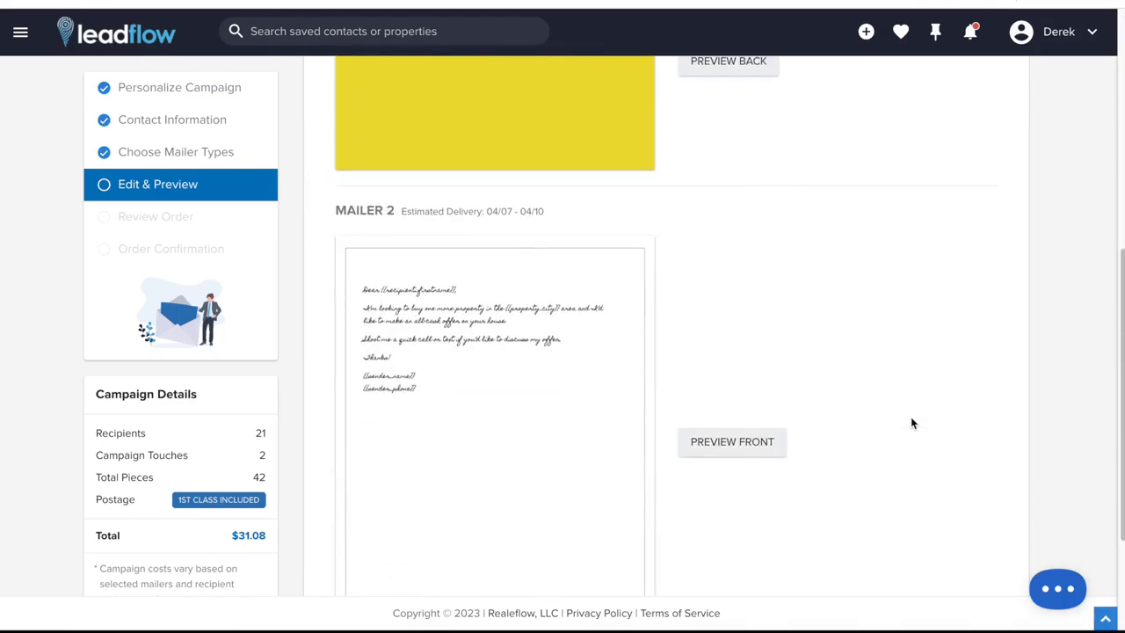
{"action": "scroll", "coordinate": [908, 367], "scroll_direction": "up", "scroll_amount": 6}
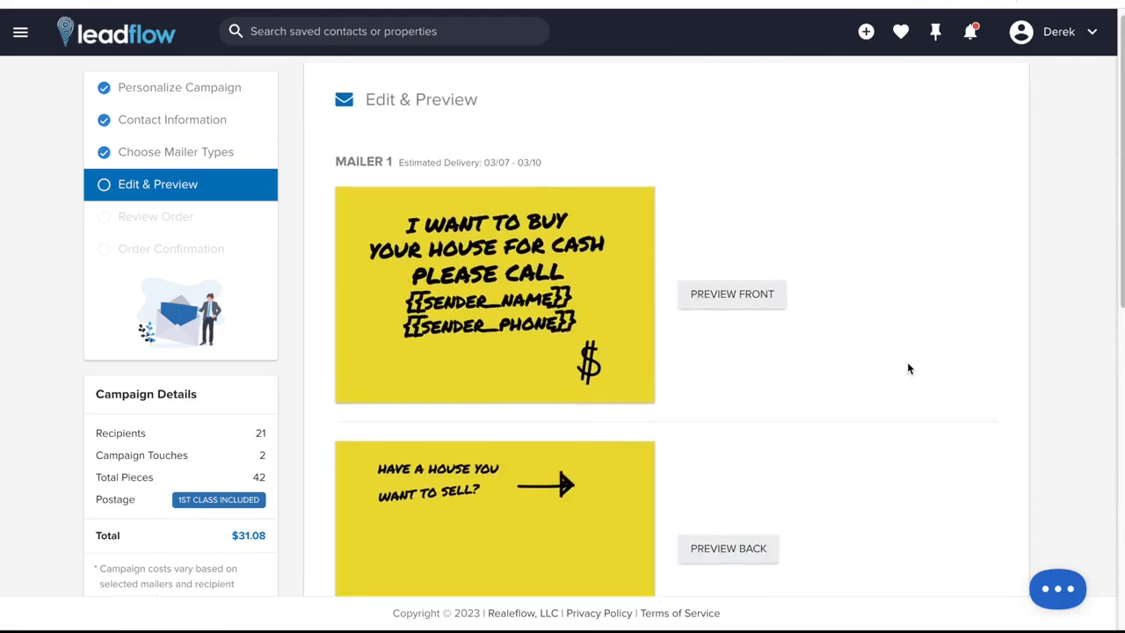
{"action": "left_click_drag", "start_coordinate": [541, 171], "coordinate": [396, 168]}
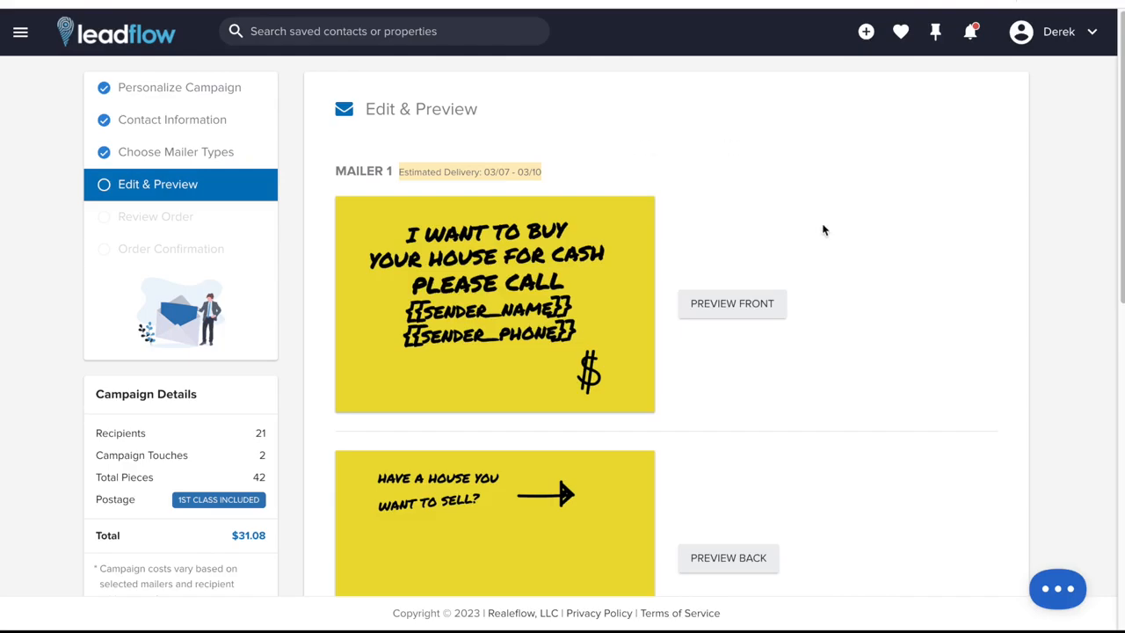
{"action": "scroll", "coordinate": [826, 251], "scroll_direction": "down", "scroll_amount": 8}
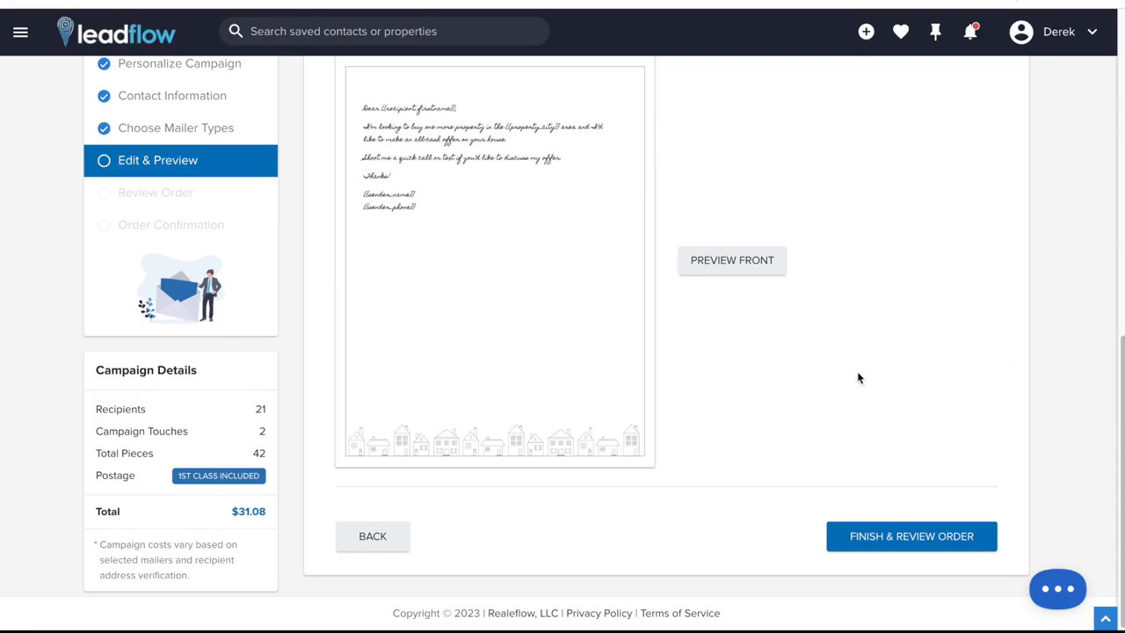
{"action": "left_click", "coordinate": [888, 539]}
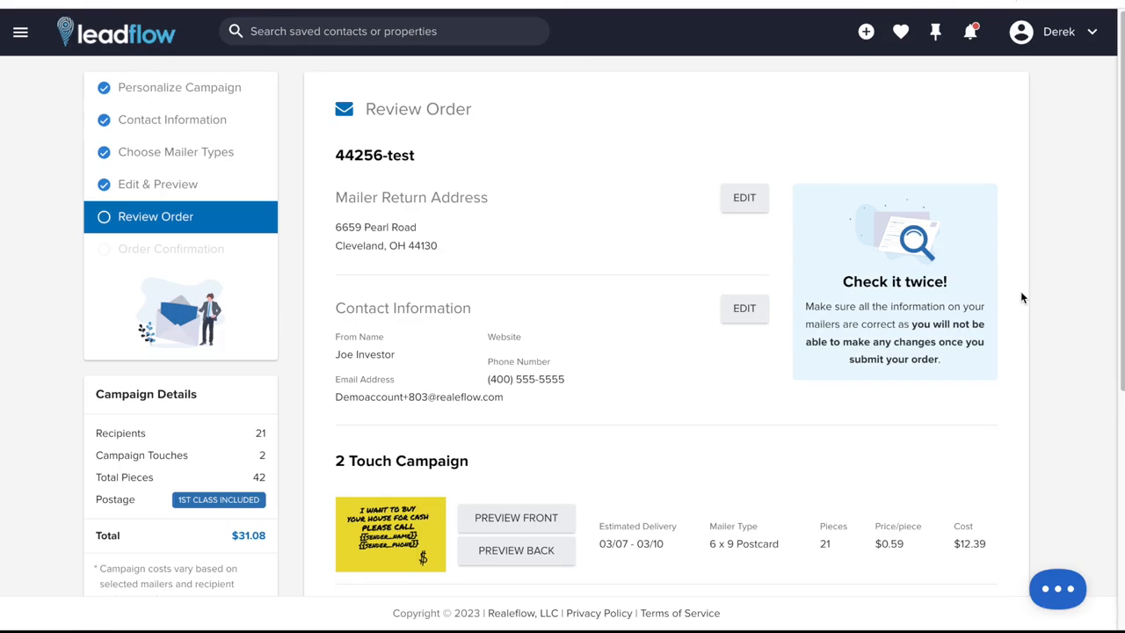
Review the order's return address, contact information, mailer details, total cost and terms agreement without submitting it
{"action": "scroll", "coordinate": [489, 235], "scroll_direction": "down", "scroll_amount": 1}
{"action": "scroll", "coordinate": [490, 234], "scroll_direction": "down", "scroll_amount": 3}
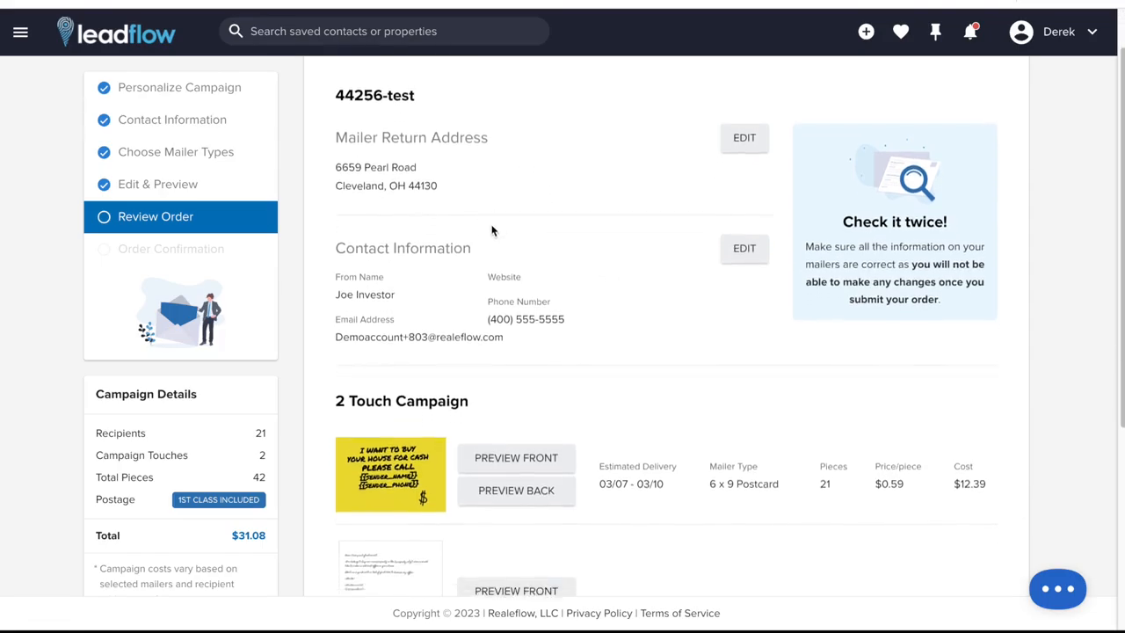
{"action": "scroll", "coordinate": [604, 264], "scroll_direction": "down", "scroll_amount": 1}
{"action": "scroll", "coordinate": [603, 268], "scroll_direction": "down", "scroll_amount": 1}
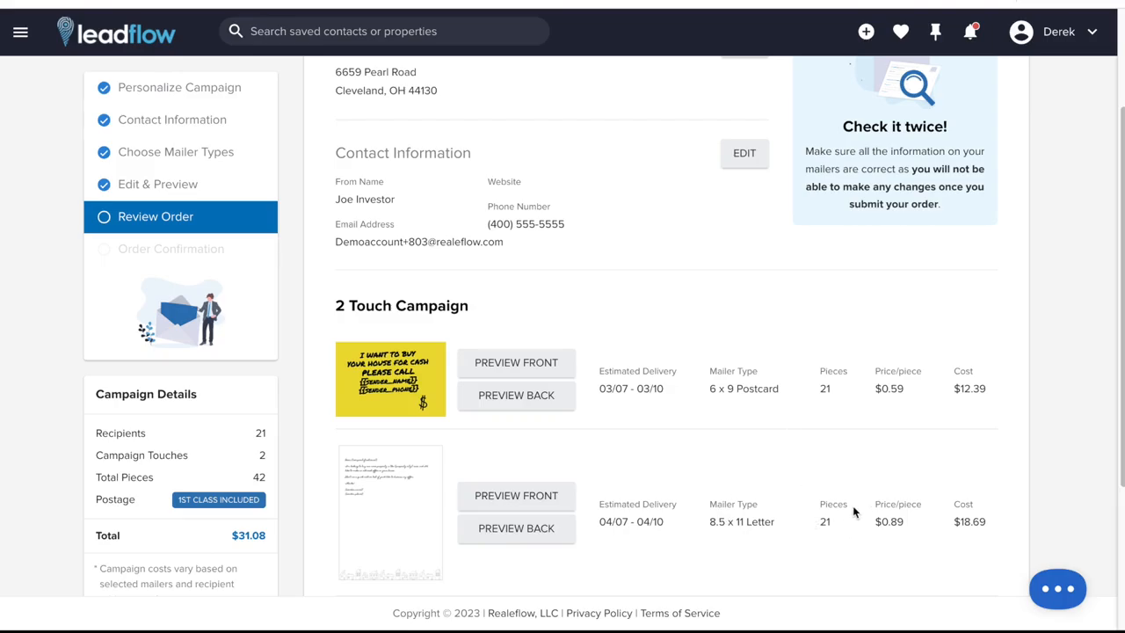
{"action": "scroll", "coordinate": [844, 514], "scroll_direction": "down", "scroll_amount": 1}
{"action": "scroll", "coordinate": [813, 500], "scroll_direction": "down", "scroll_amount": 1}
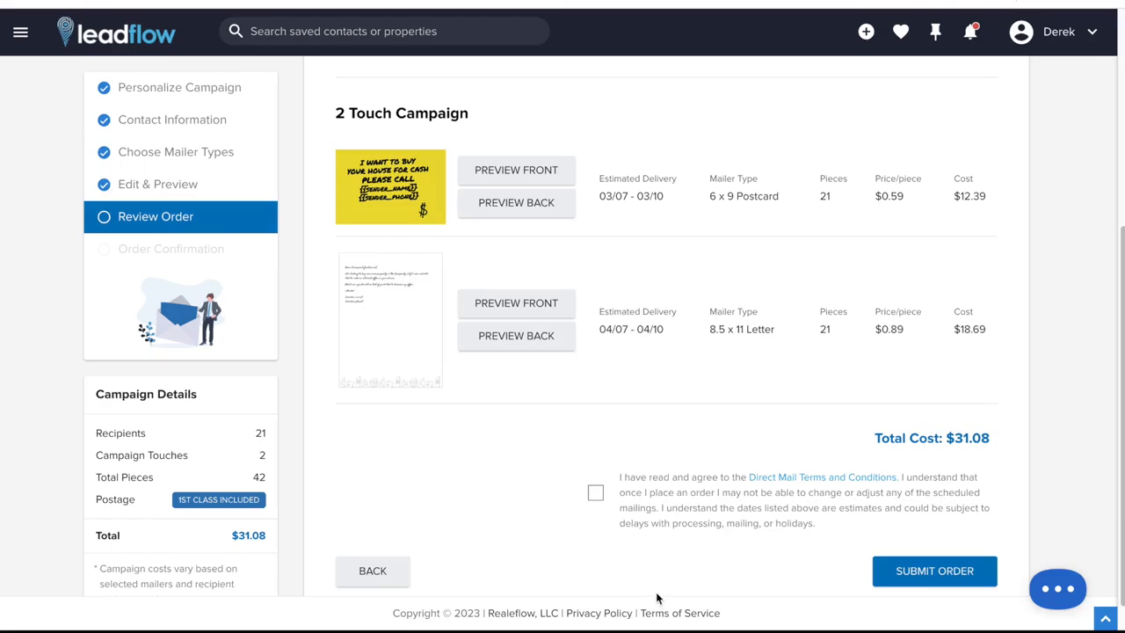
{"action": "scroll", "coordinate": [616, 466], "scroll_direction": "up", "scroll_amount": 4}
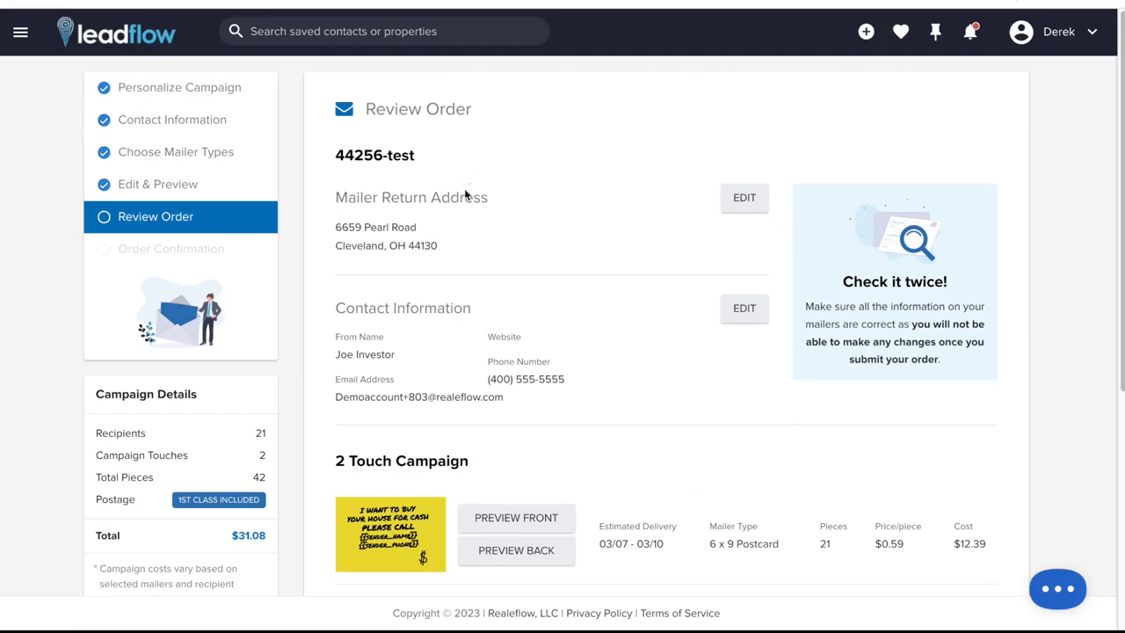
Leave the order unsubmitted and open the Direct Mail campaigns list under Marketing
{"action": "left_click", "coordinate": [21, 32]}
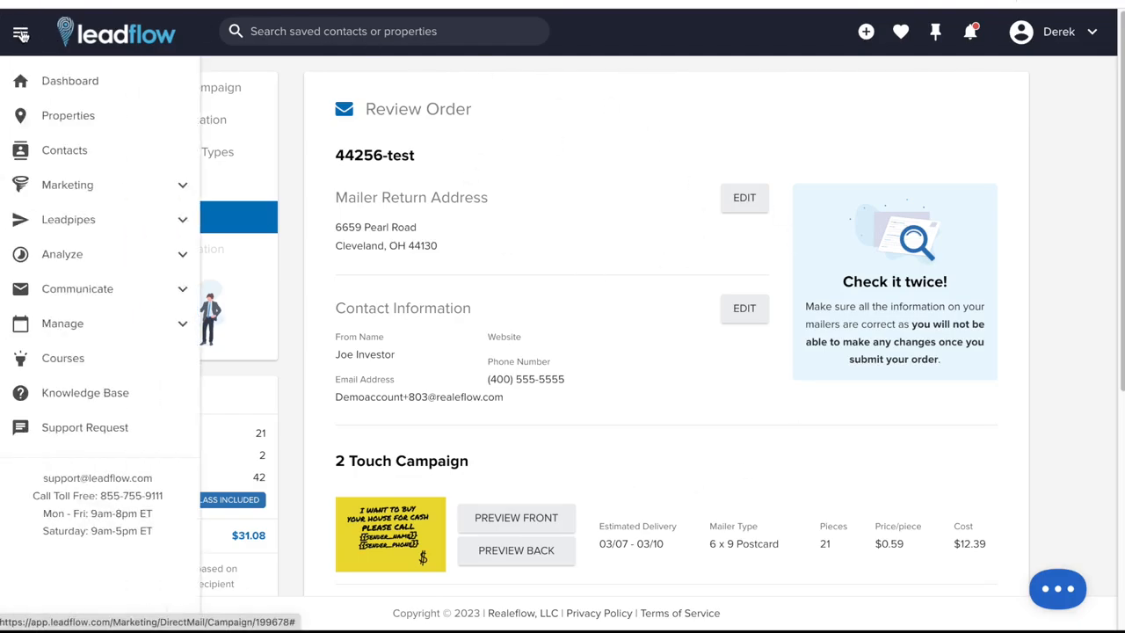
{"action": "left_click", "coordinate": [141, 196]}
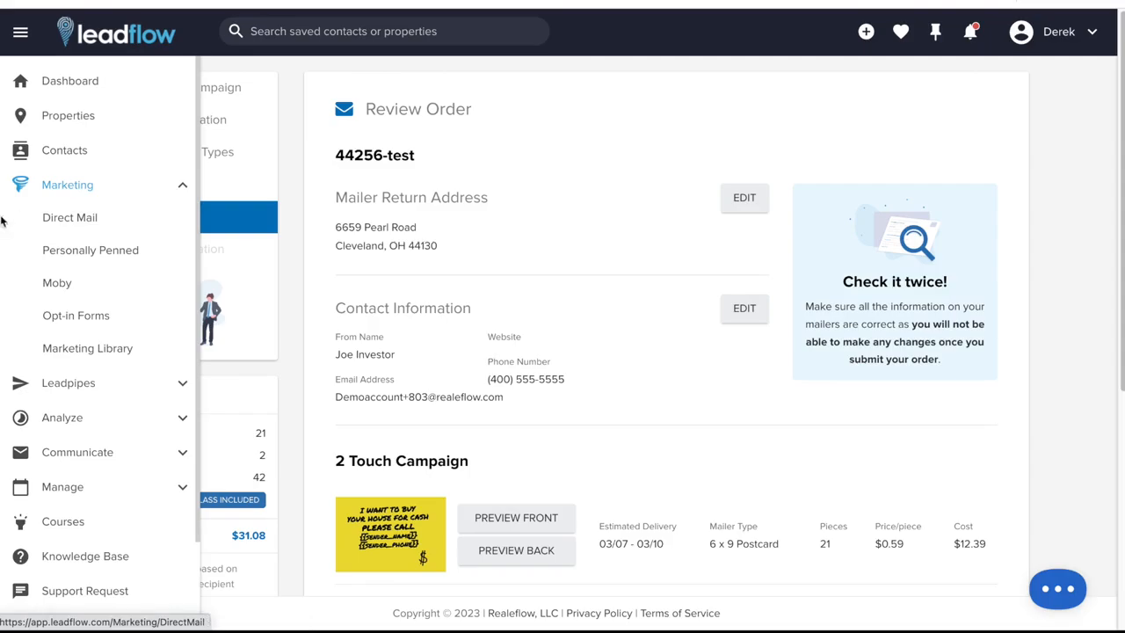
{"action": "left_click", "coordinate": [55, 213]}
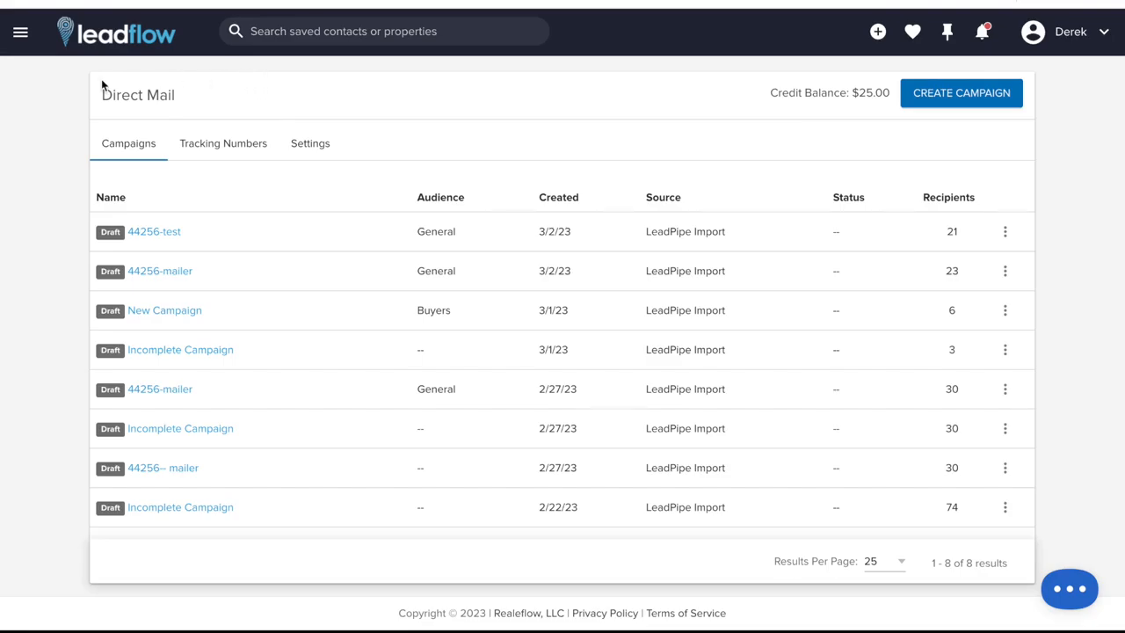
Open the Leadpipes property leads search and search for leads in ZIP code 44256
{"action": "left_click", "coordinate": [20, 32]}
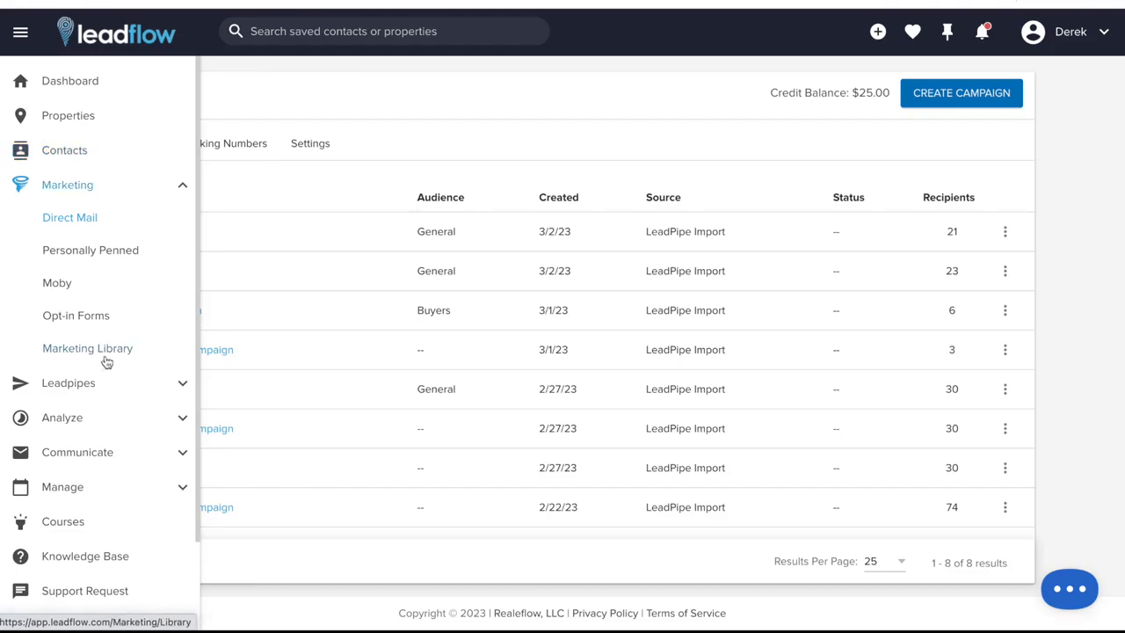
{"action": "left_click", "coordinate": [95, 387]}
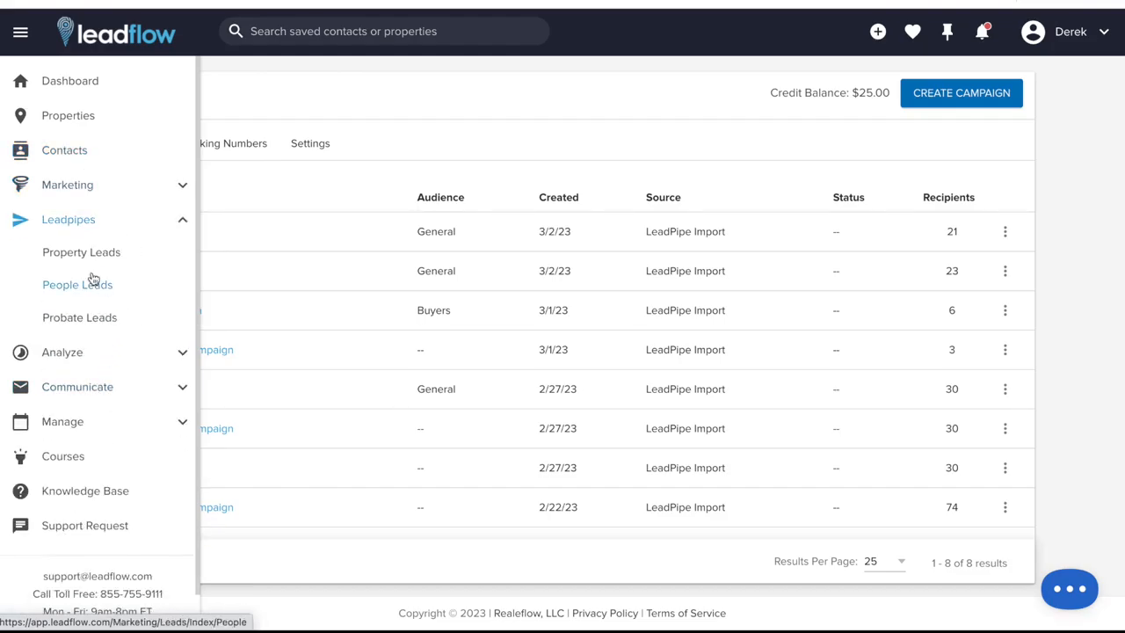
{"action": "left_click", "coordinate": [101, 262]}
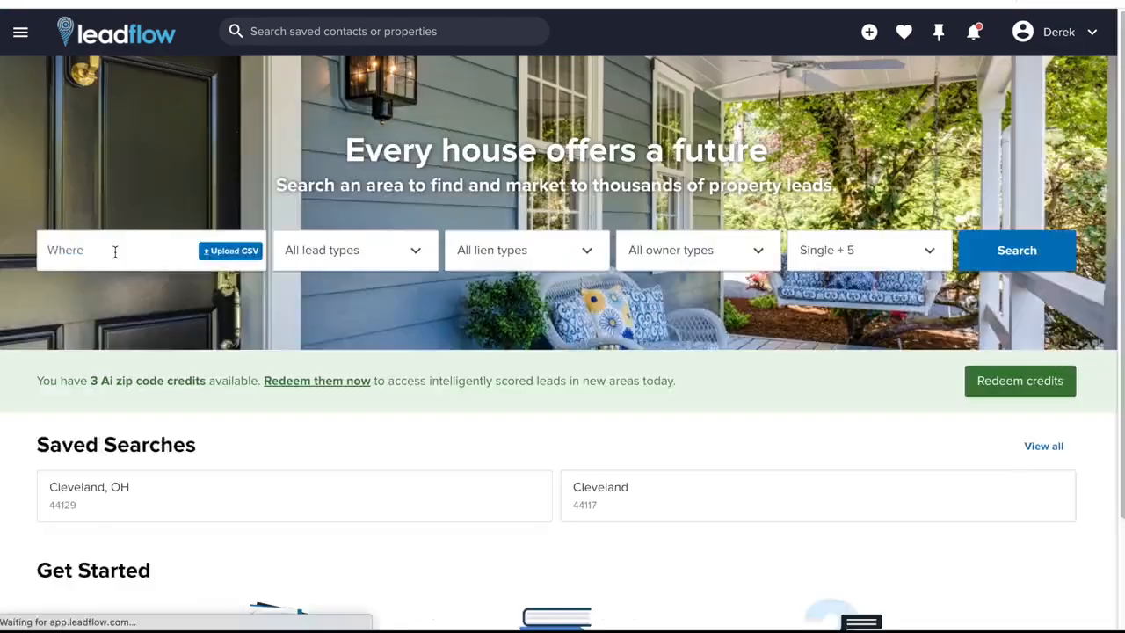
{"action": "left_click", "coordinate": [115, 252]}
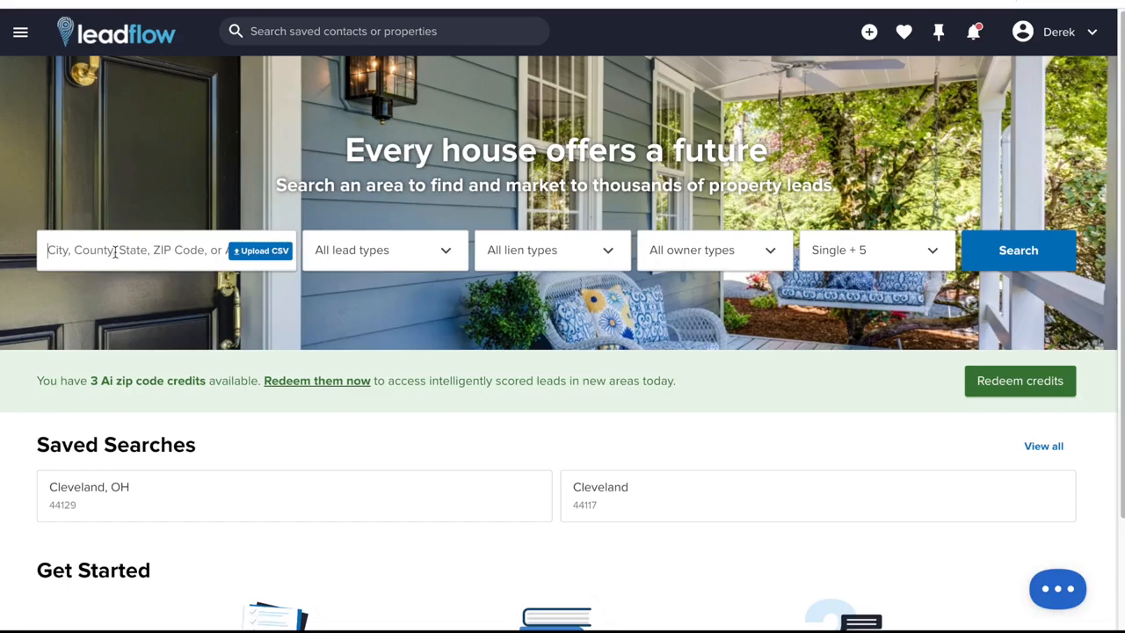
{"action": "type", "text": "44256"}
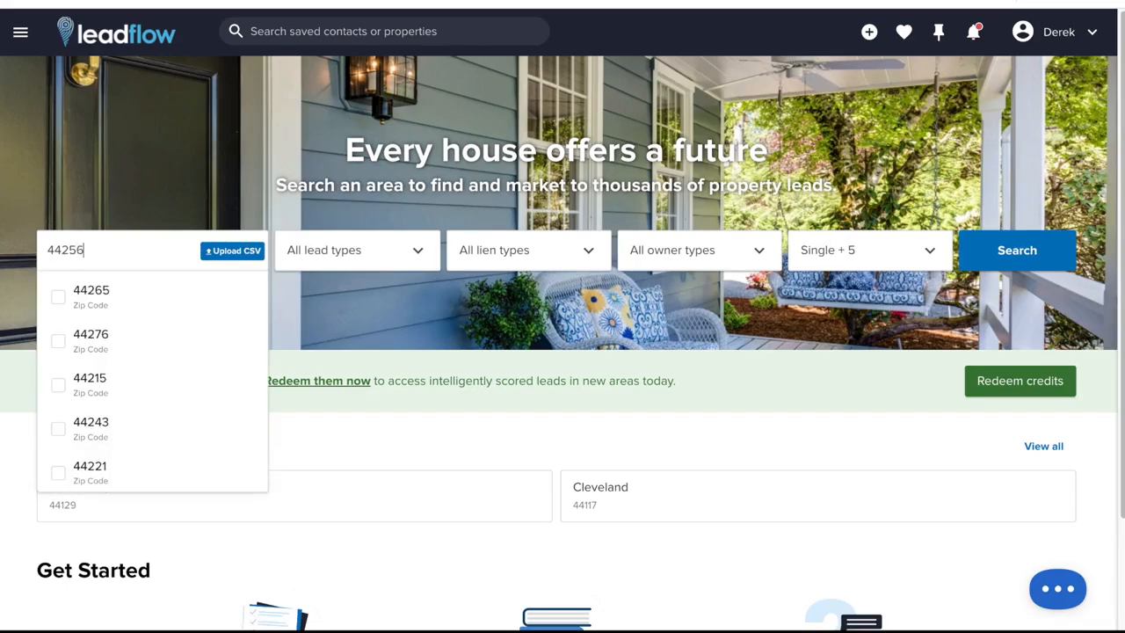
{"action": "left_click", "coordinate": [91, 297]}
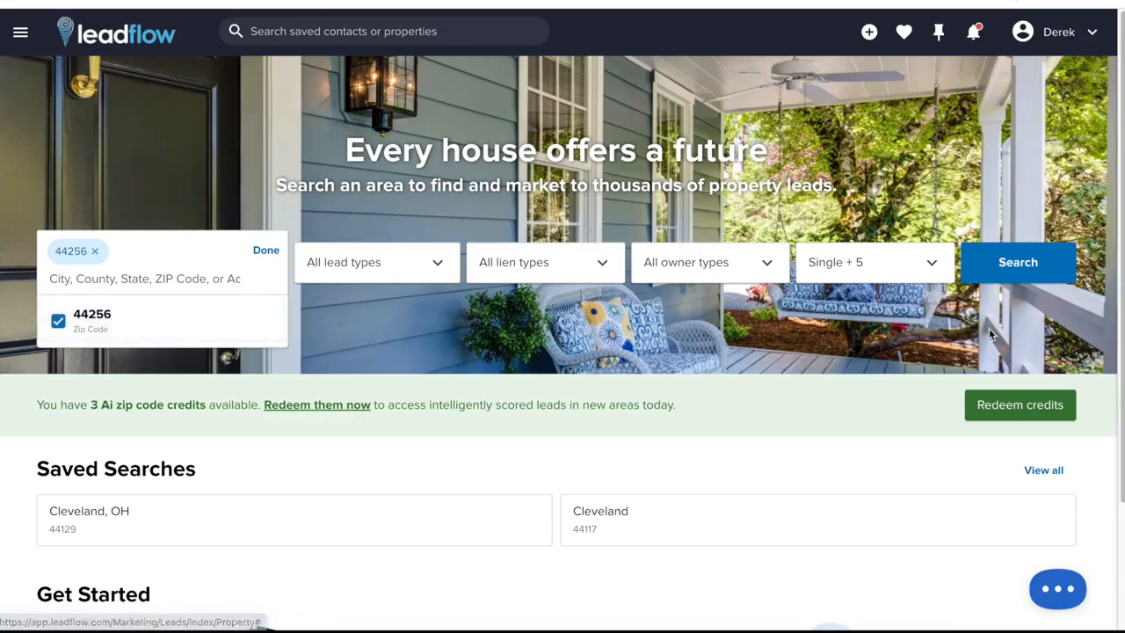
{"action": "left_click", "coordinate": [1011, 266]}
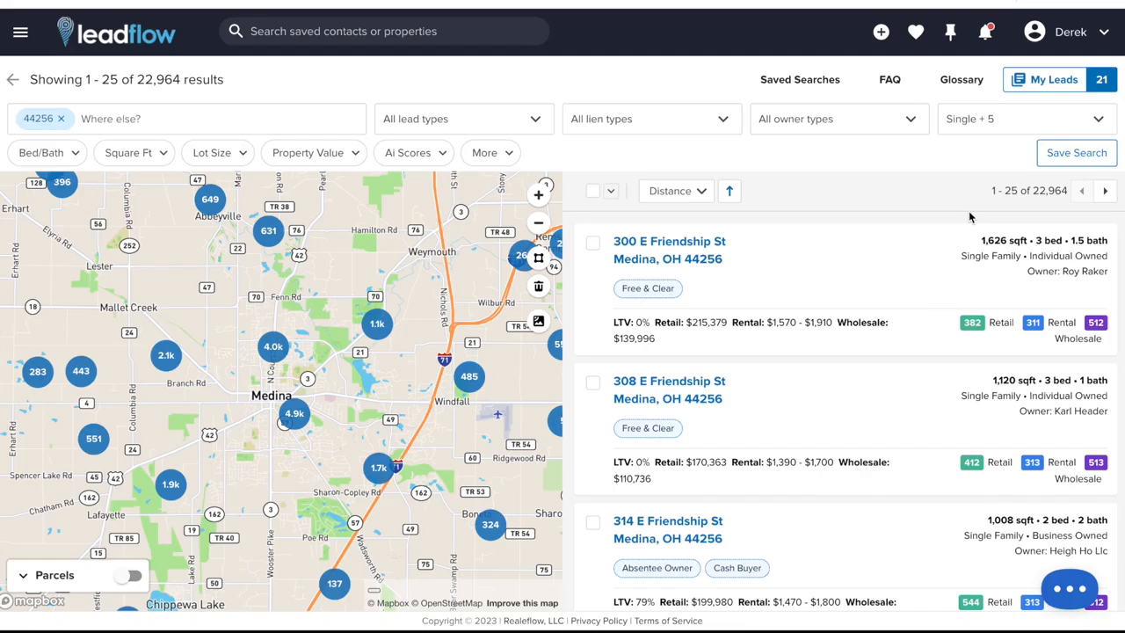
Start a skip trace on the leads saved in My Leads, choosing Download CSV as the phone number delivery
{"action": "left_click", "coordinate": [1072, 81]}
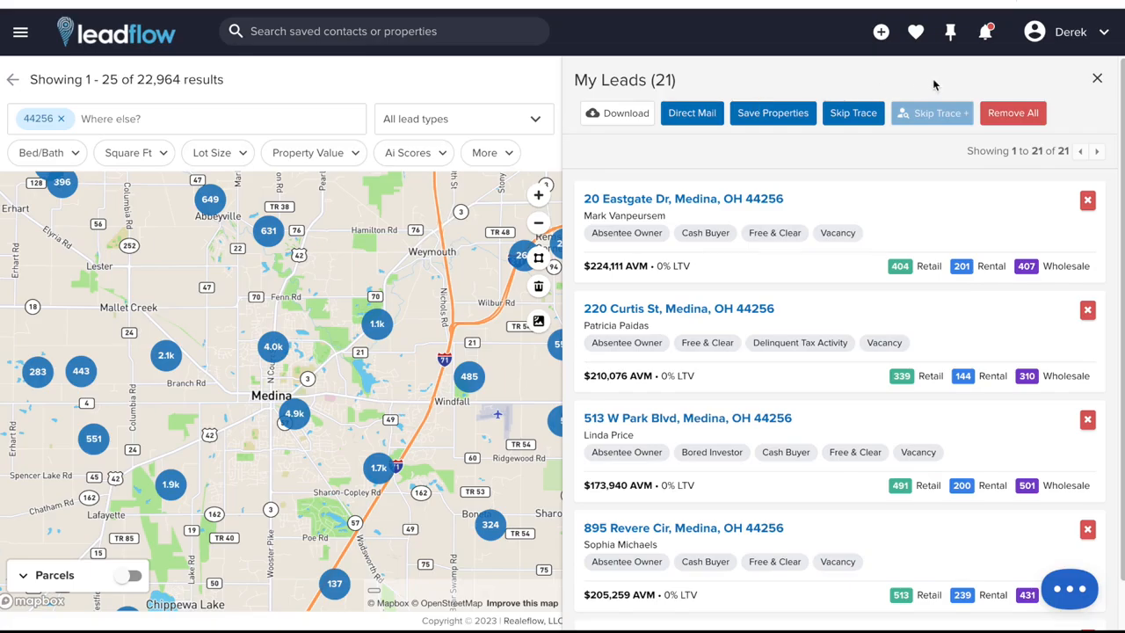
{"action": "left_click", "coordinate": [855, 117]}
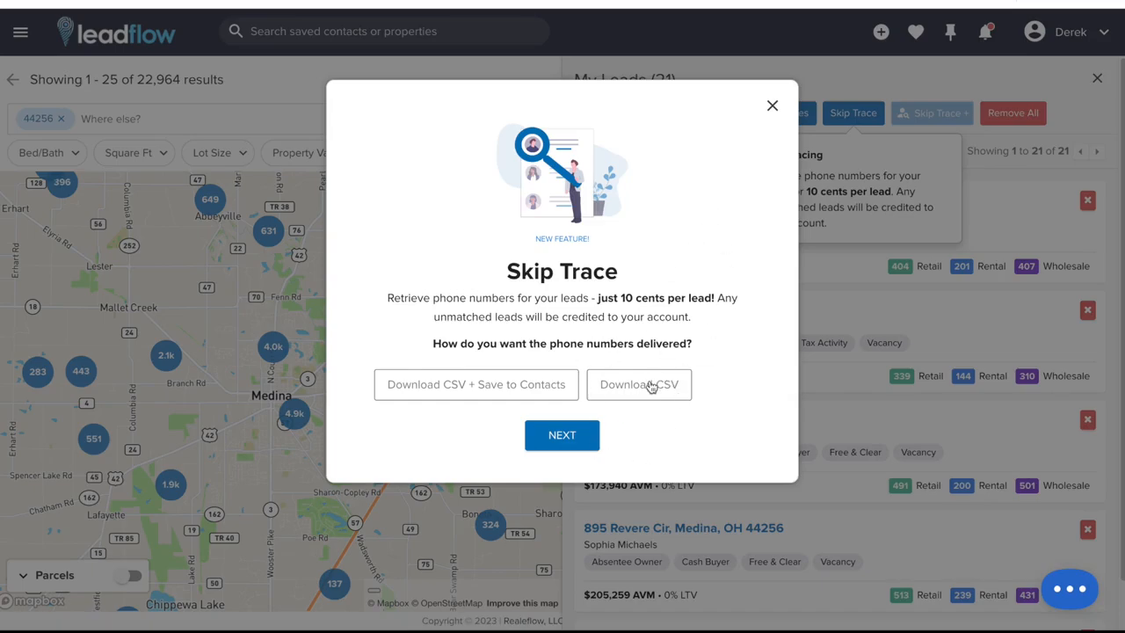
{"action": "left_click", "coordinate": [649, 383]}
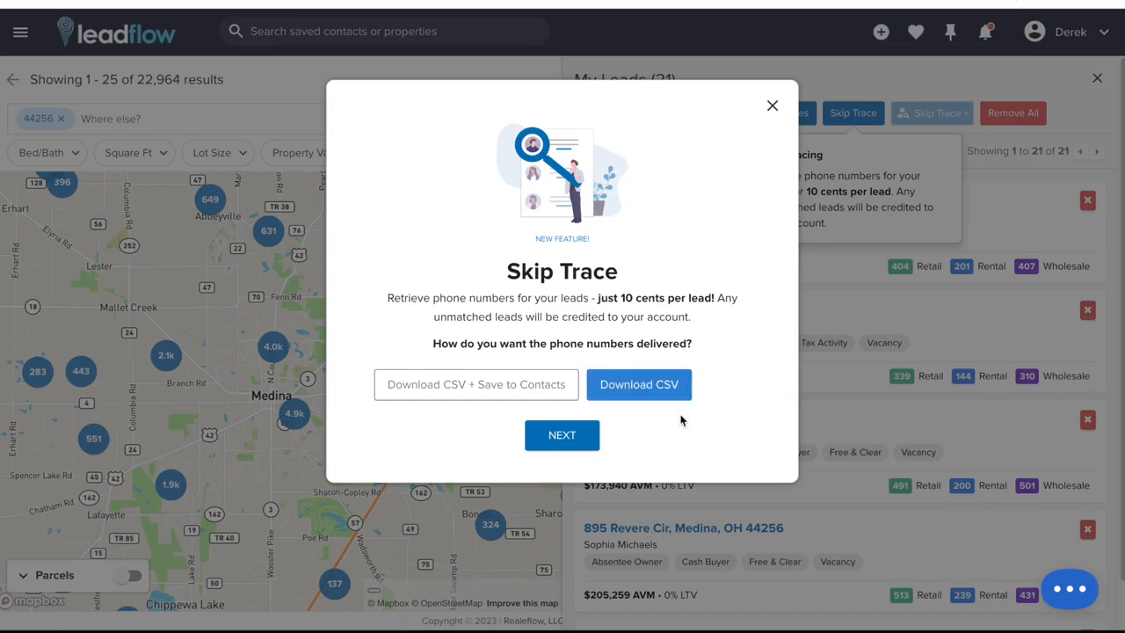
{"action": "left_click", "coordinate": [571, 439]}
Read through and accept the skip trace terms and conditions, then place the order and finish
{"action": "scroll", "coordinate": [505, 299], "scroll_direction": "down", "scroll_amount": 10}
{"action": "scroll", "coordinate": [505, 301], "scroll_direction": "down", "scroll_amount": 10}
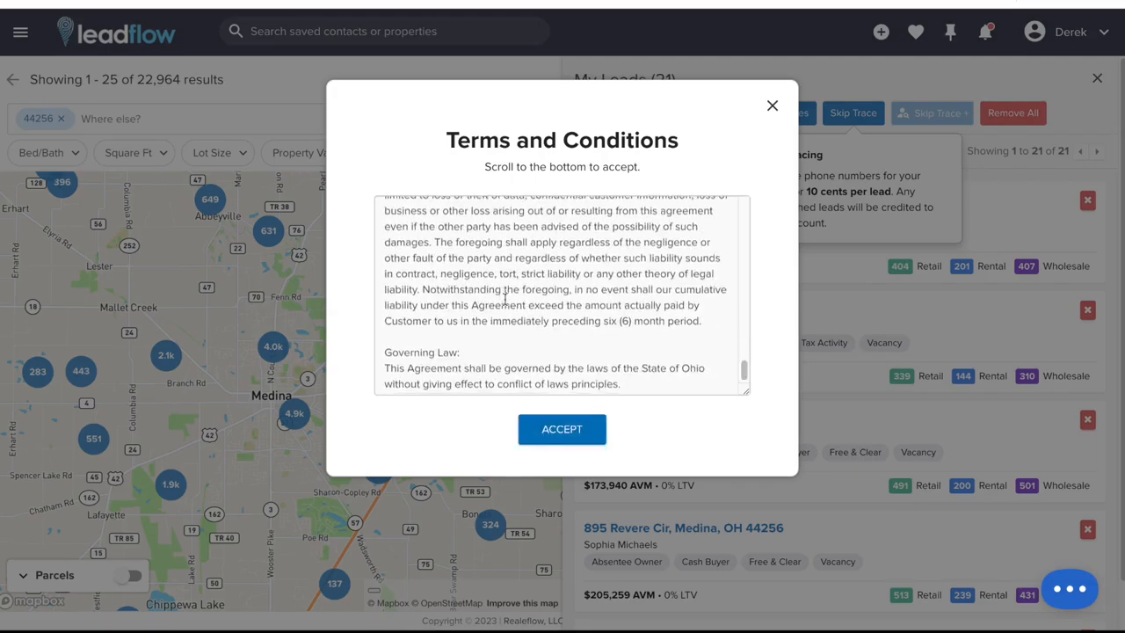
{"action": "left_click", "coordinate": [525, 430]}
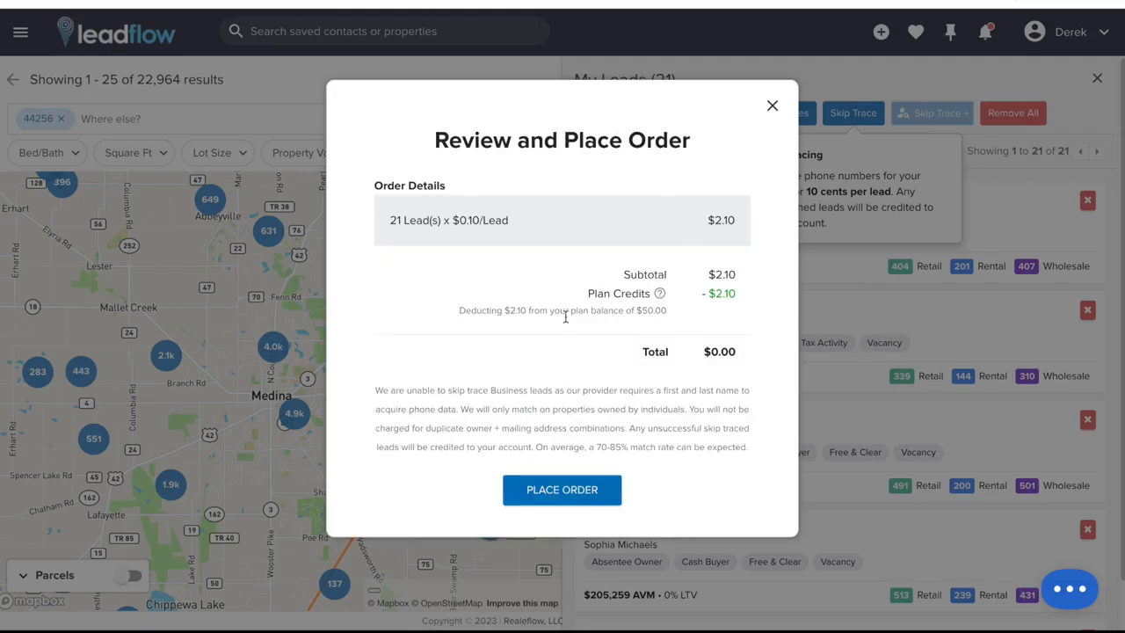
{"action": "left_click", "coordinate": [597, 487]}
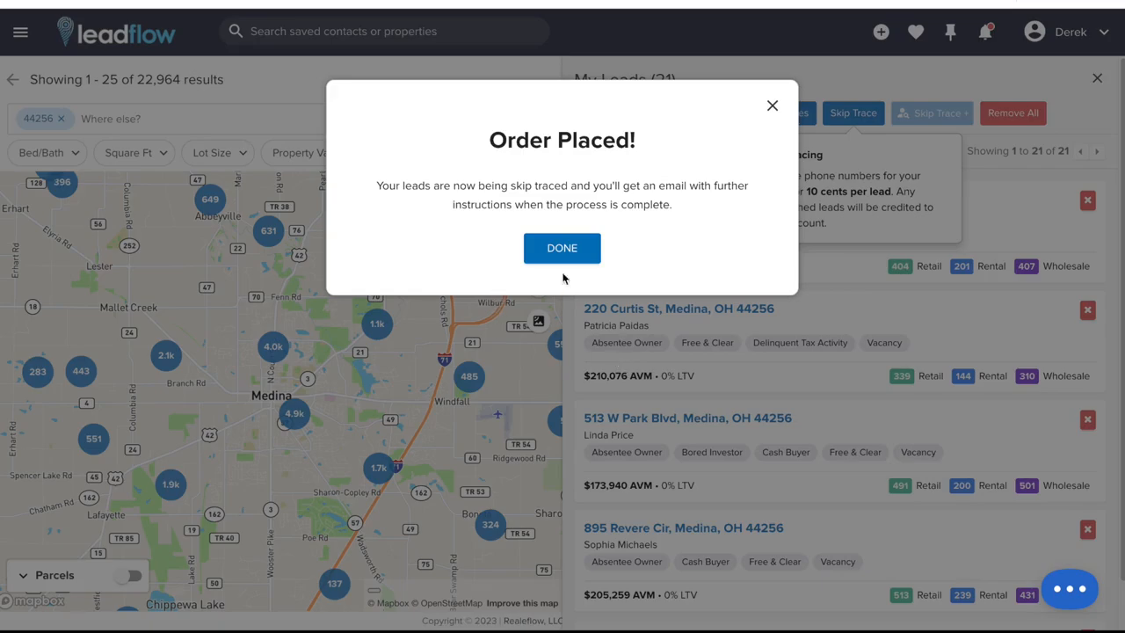
{"action": "left_click", "coordinate": [569, 247]}
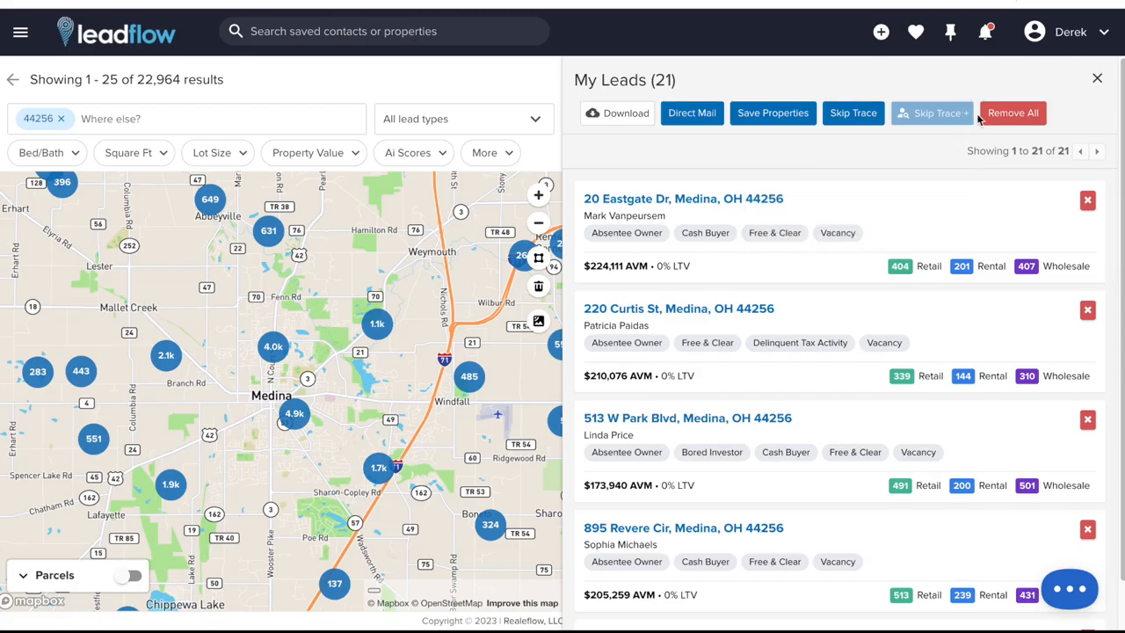
Close the My Leads list and check the recent notifications for the skip trace results
{"action": "left_click", "coordinate": [1096, 78]}
{"action": "left_click", "coordinate": [986, 34]}
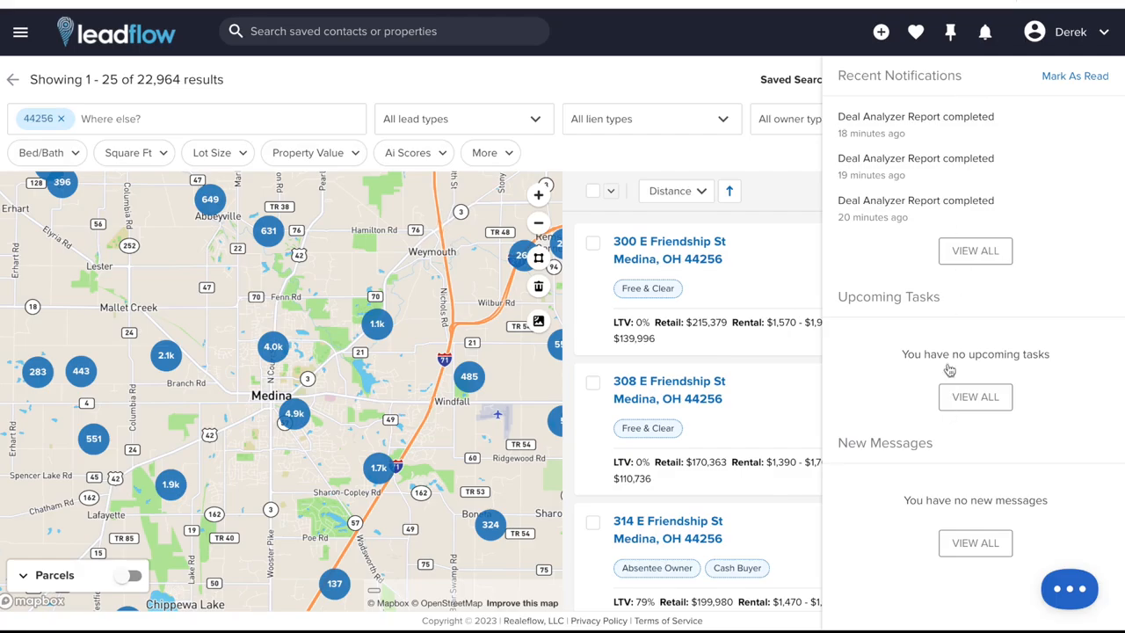
{"action": "left_click", "coordinate": [735, 49]}
{"action": "left_click", "coordinate": [984, 37]}
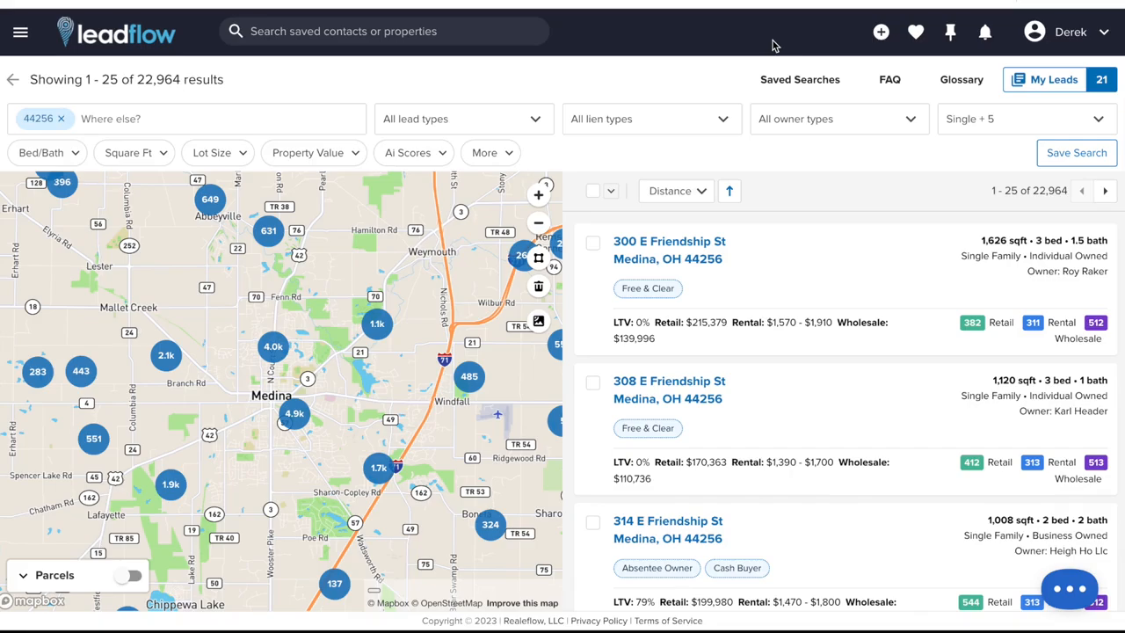
Return to the dashboard, download the skip trace results from the full notifications list, and open the exported CSV in Excel
{"action": "left_click", "coordinate": [124, 34]}
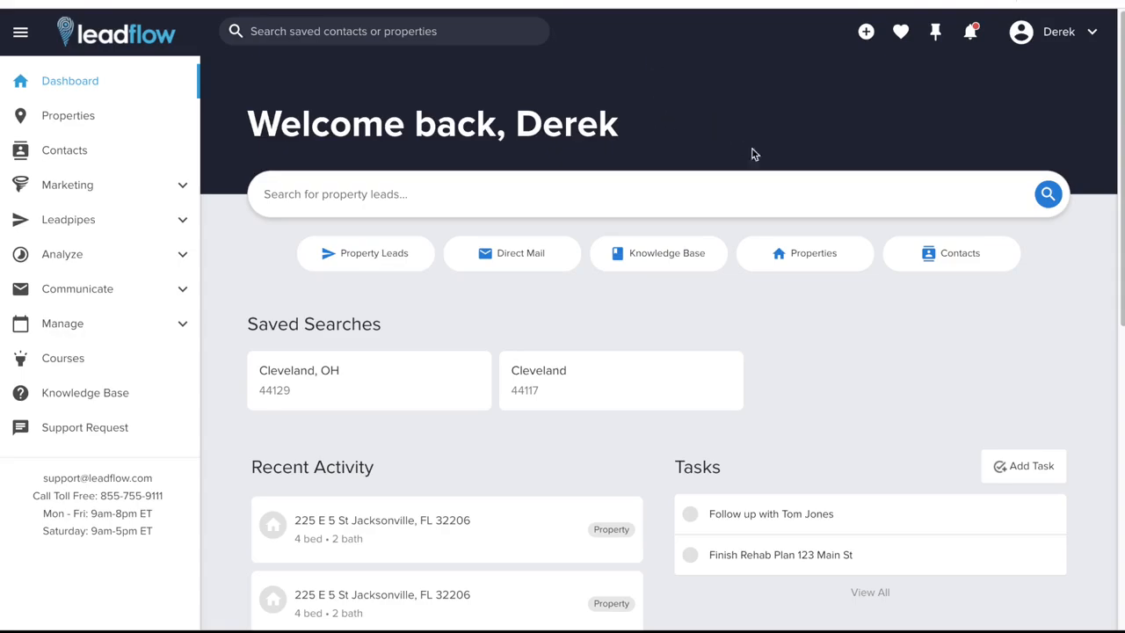
{"action": "left_click", "coordinate": [973, 35]}
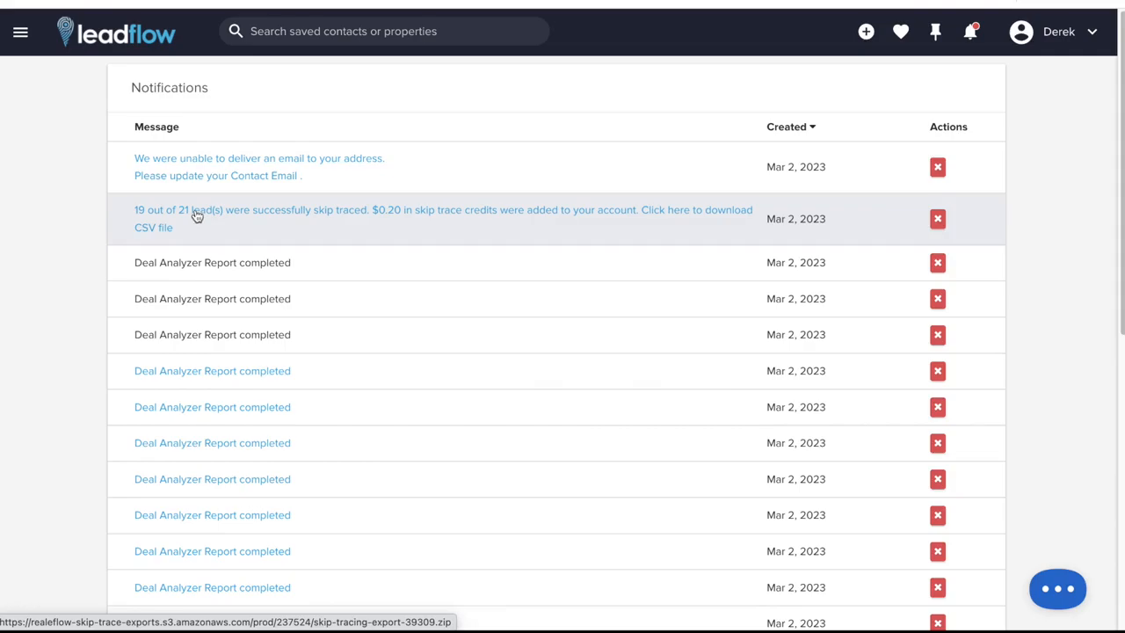
{"action": "left_click", "coordinate": [280, 217]}
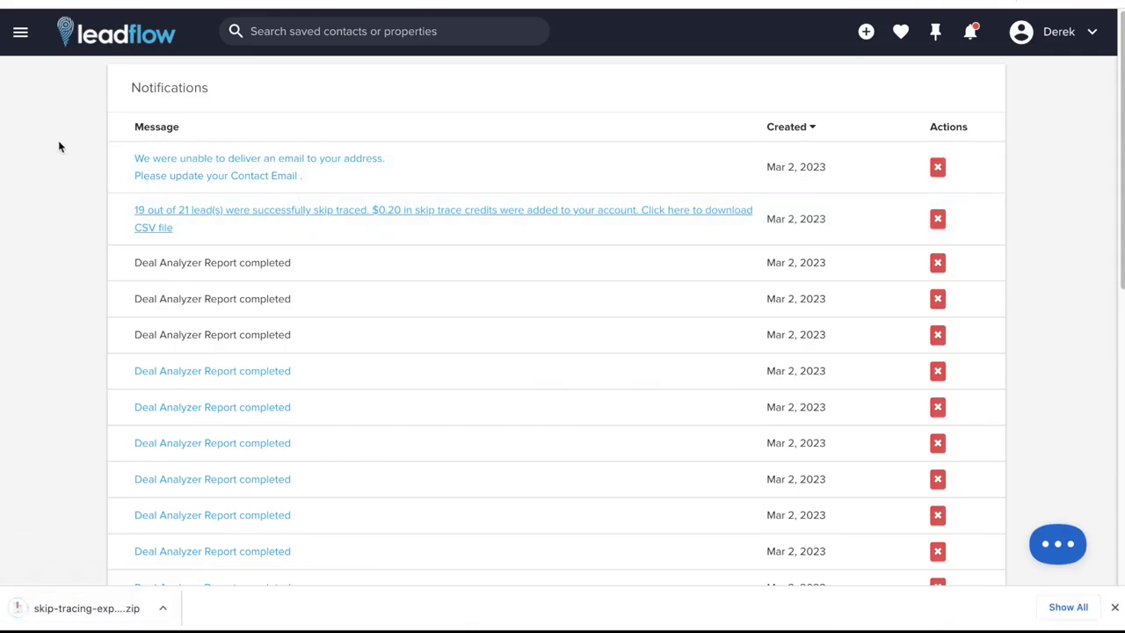
{"action": "left_click", "coordinate": [73, 621]}
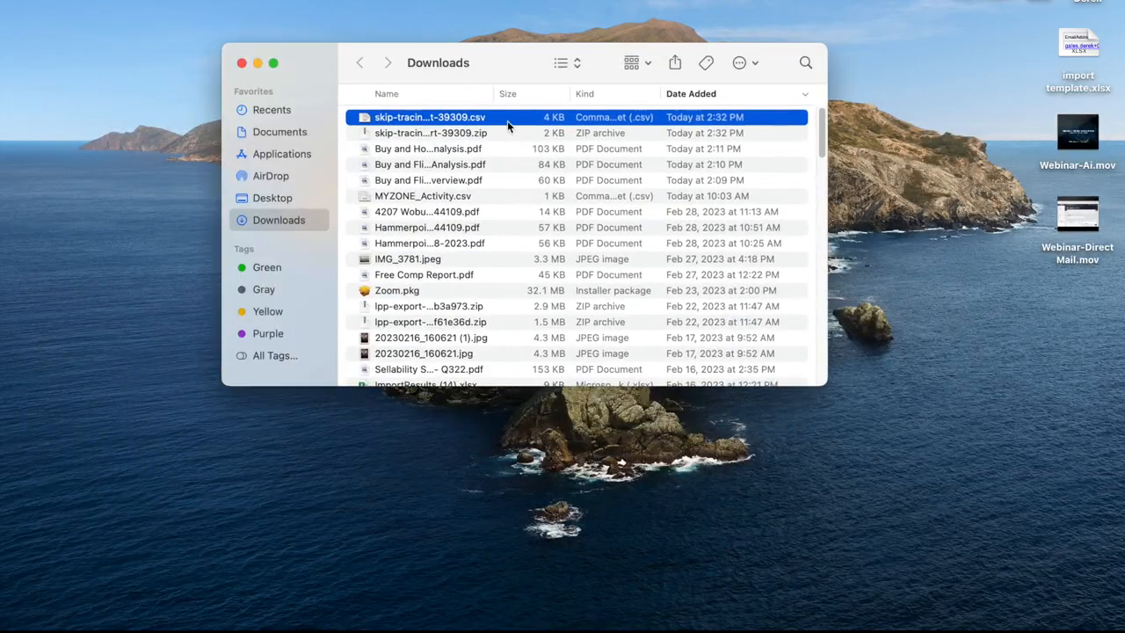
{"action": "double_click", "coordinate": [507, 118]}
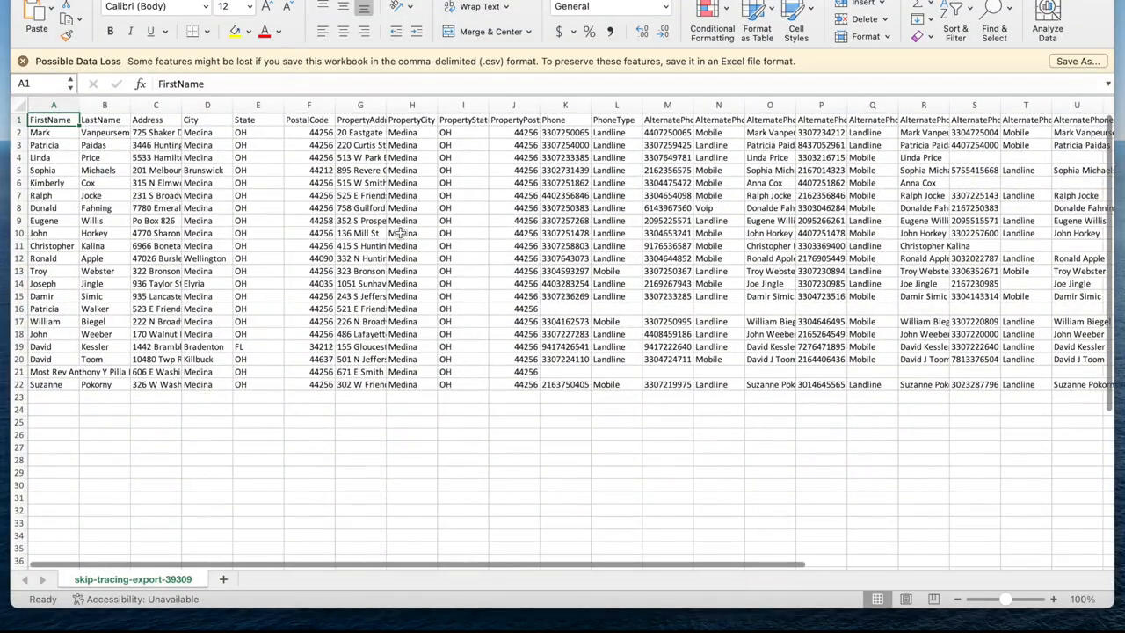
Examine the owner name, phone number, phone type and alternate phone type columns in the skip trace export
{"action": "left_click", "coordinate": [257, 196]}
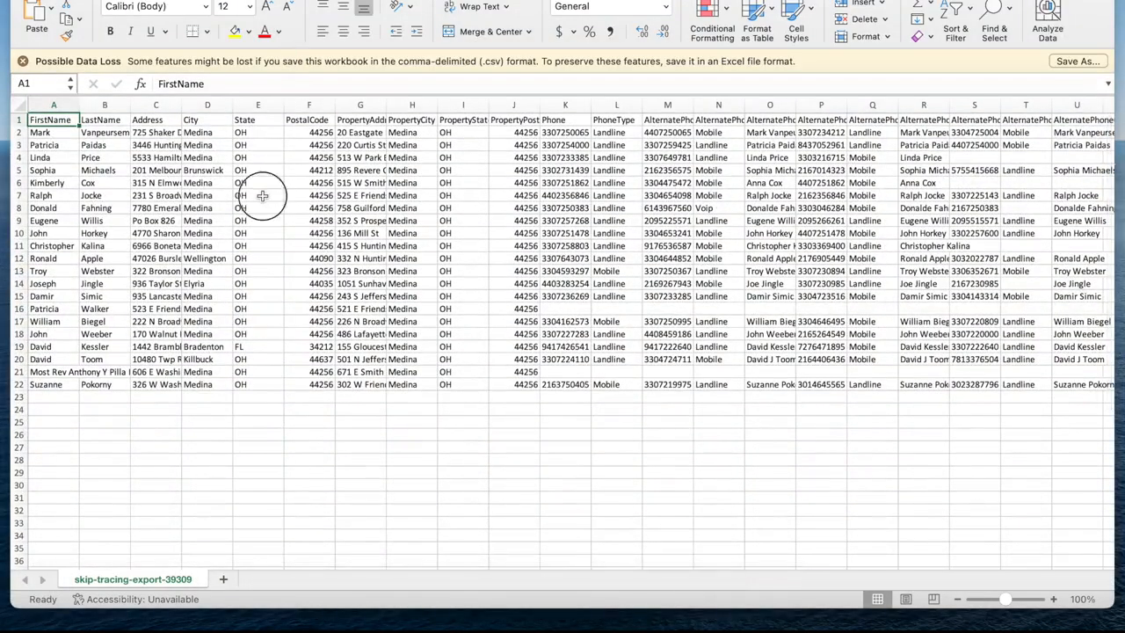
{"action": "left_click", "coordinate": [63, 133]}
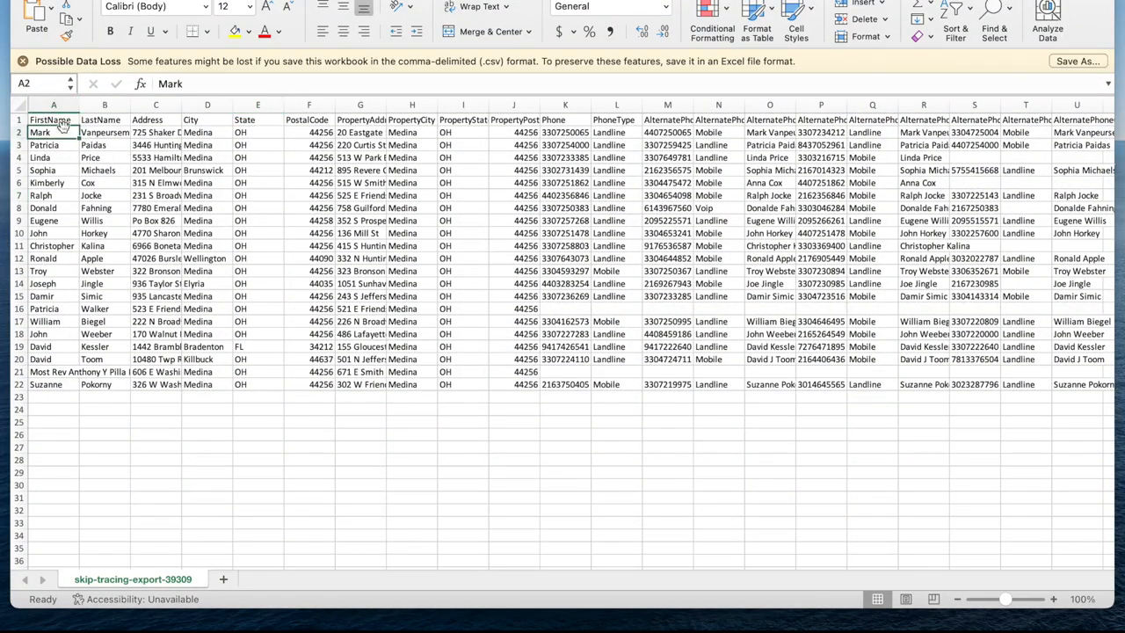
{"action": "left_click", "coordinate": [88, 132]}
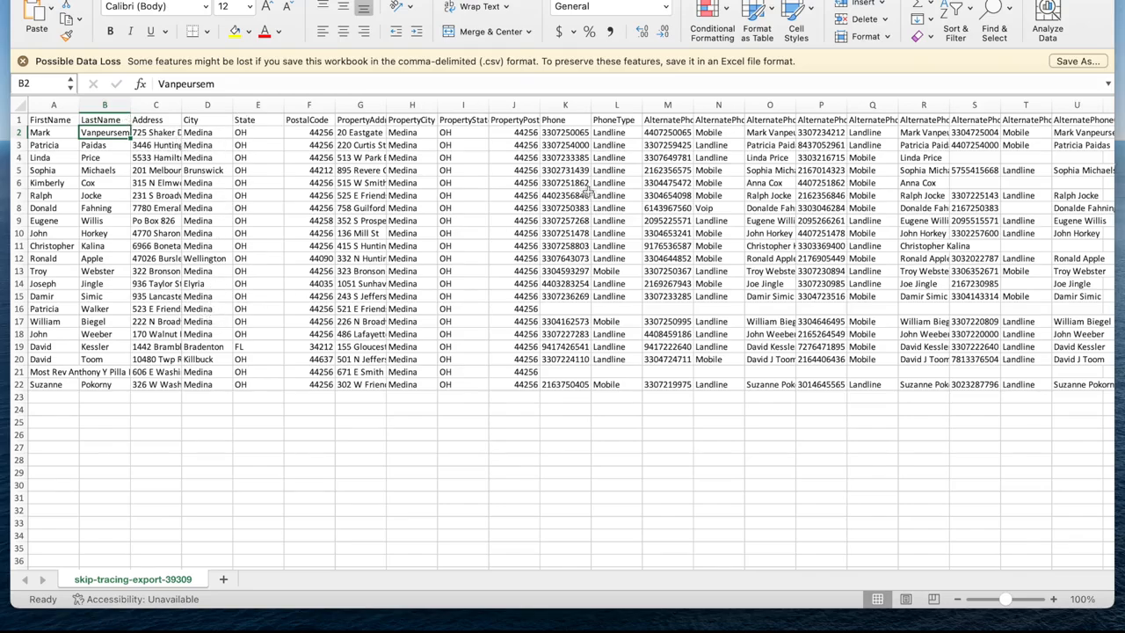
{"action": "left_click", "coordinate": [584, 121]}
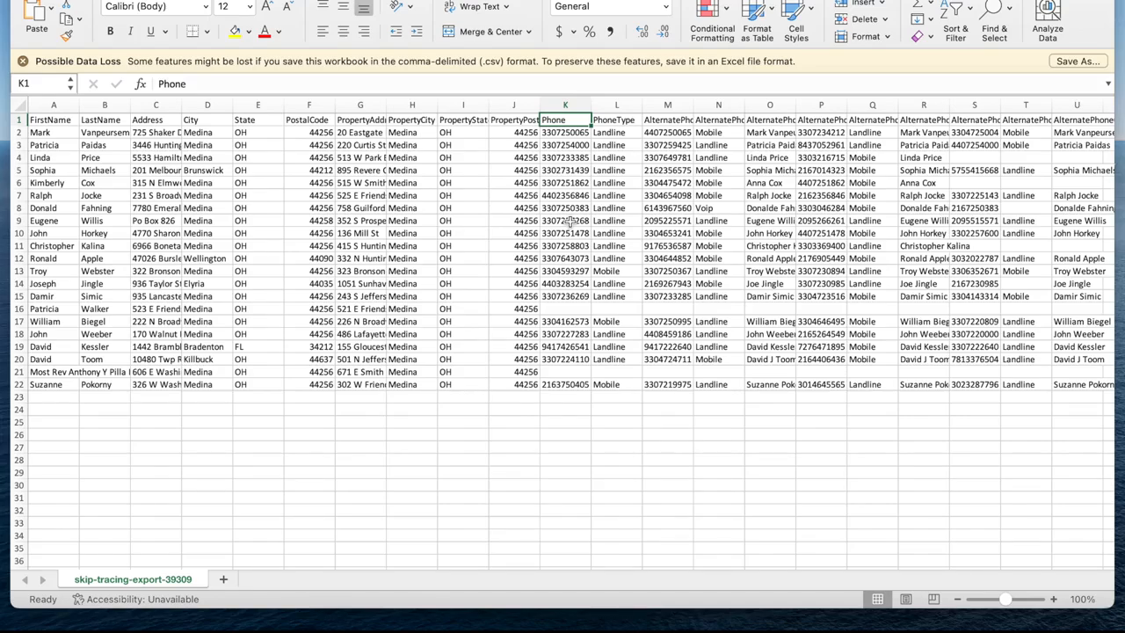
{"action": "left_click", "coordinate": [613, 107]}
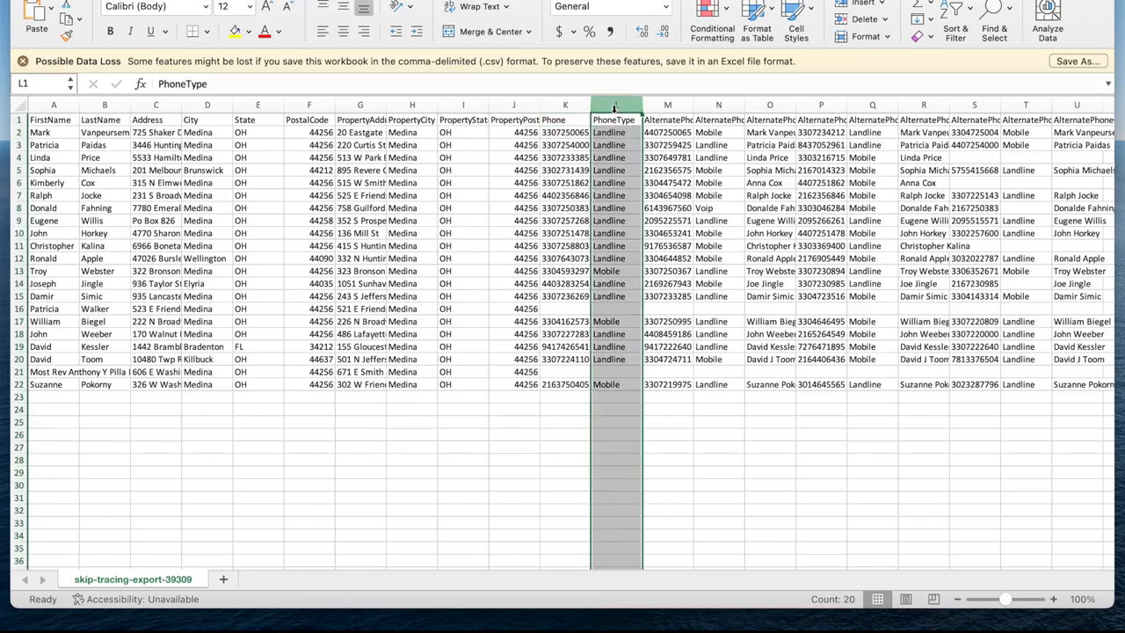
{"action": "left_click", "coordinate": [712, 107]}
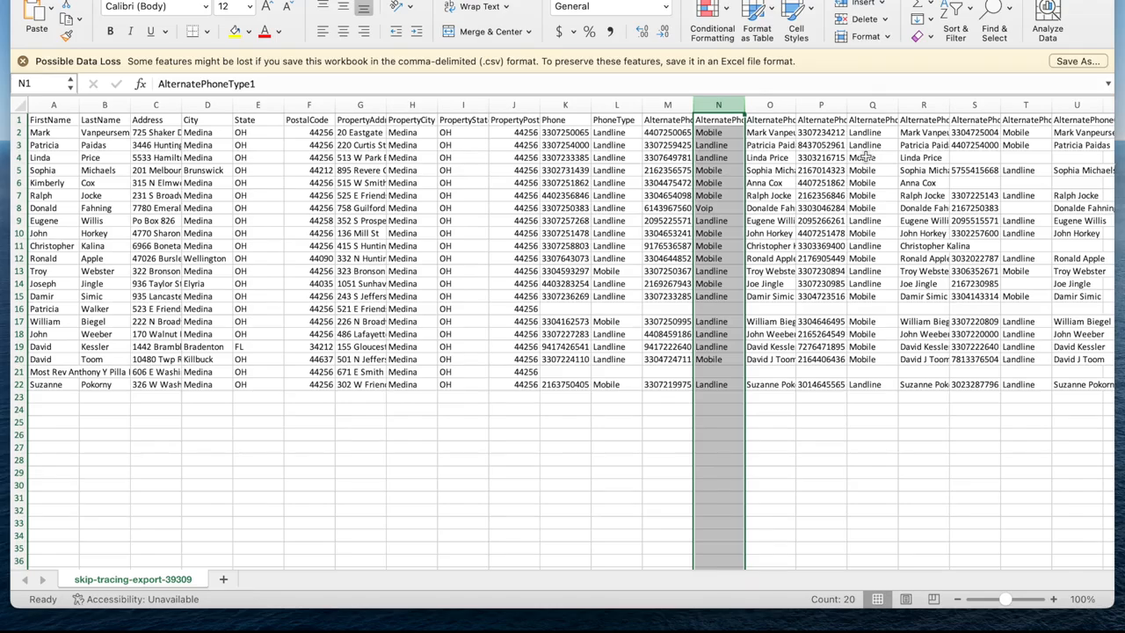
Switch from the spreadsheet back to the Leadflow window in Chrome
{"action": "mouse_move", "coordinate": [503, 629]}
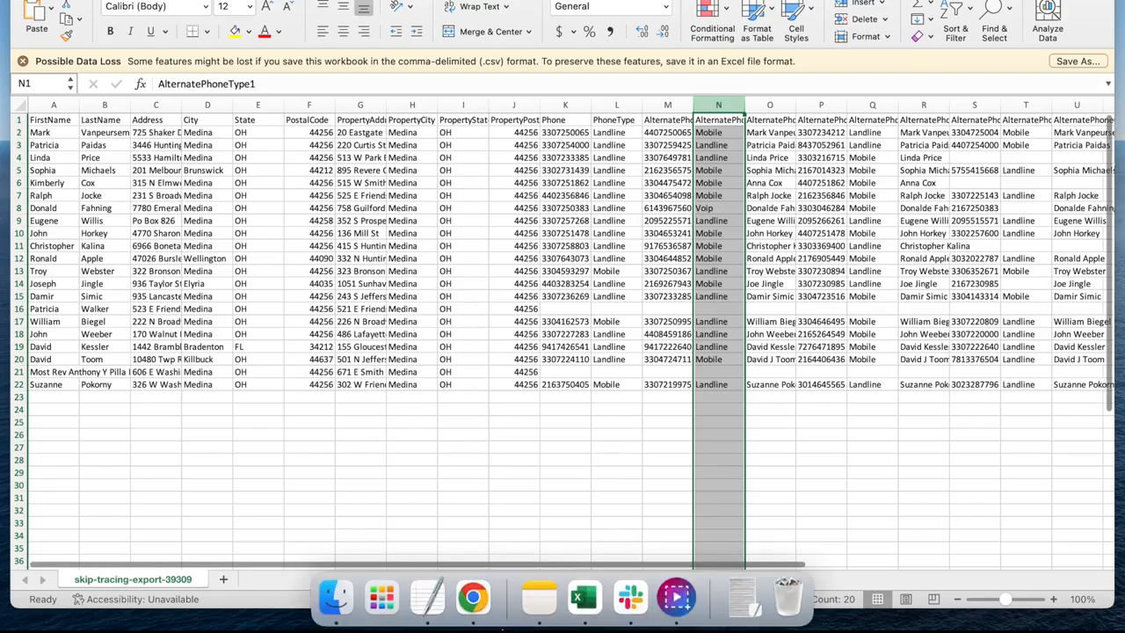
{"action": "right_click", "coordinate": [473, 597]}
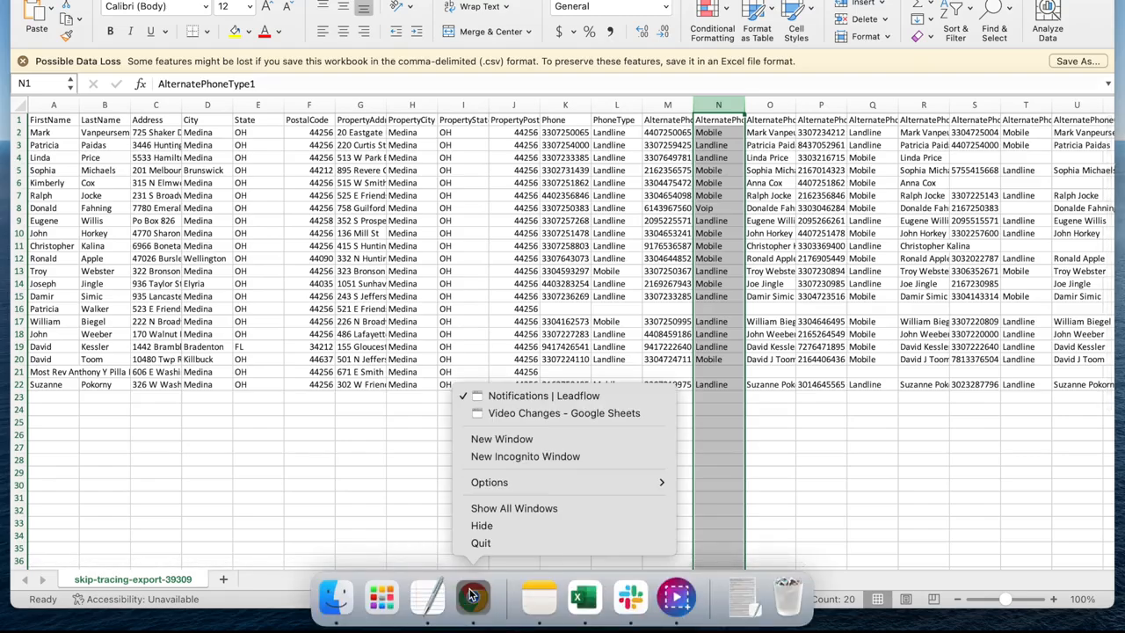
{"action": "left_click", "coordinate": [537, 397]}
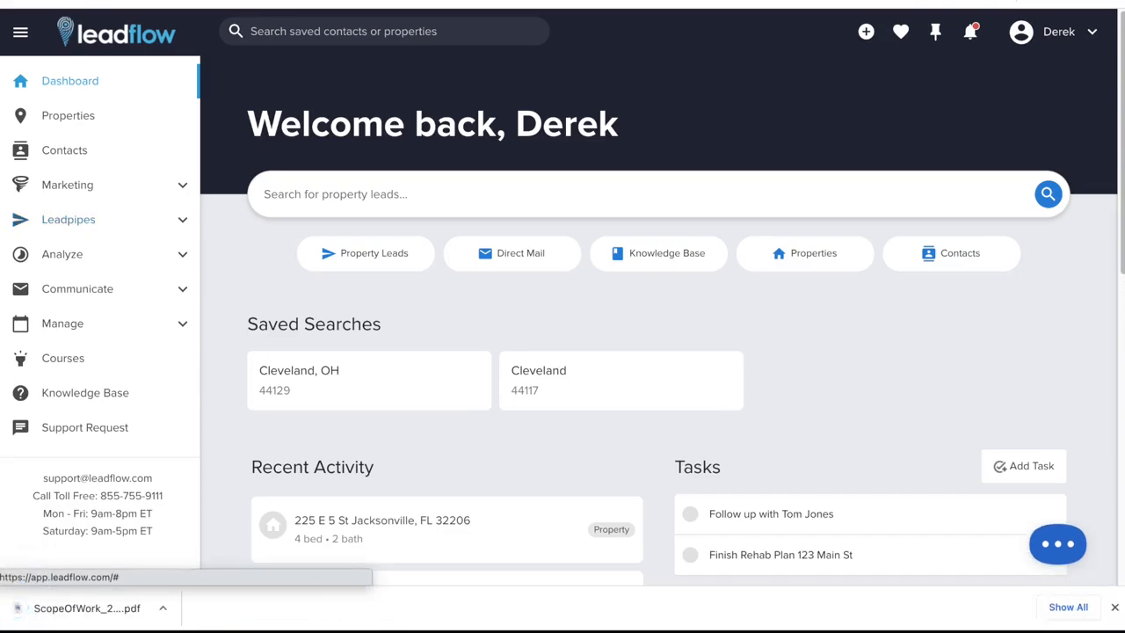
Look over the Communicate options and open the Opt-in Forms generator in the Marketing section
{"action": "left_click", "coordinate": [1114, 607]}
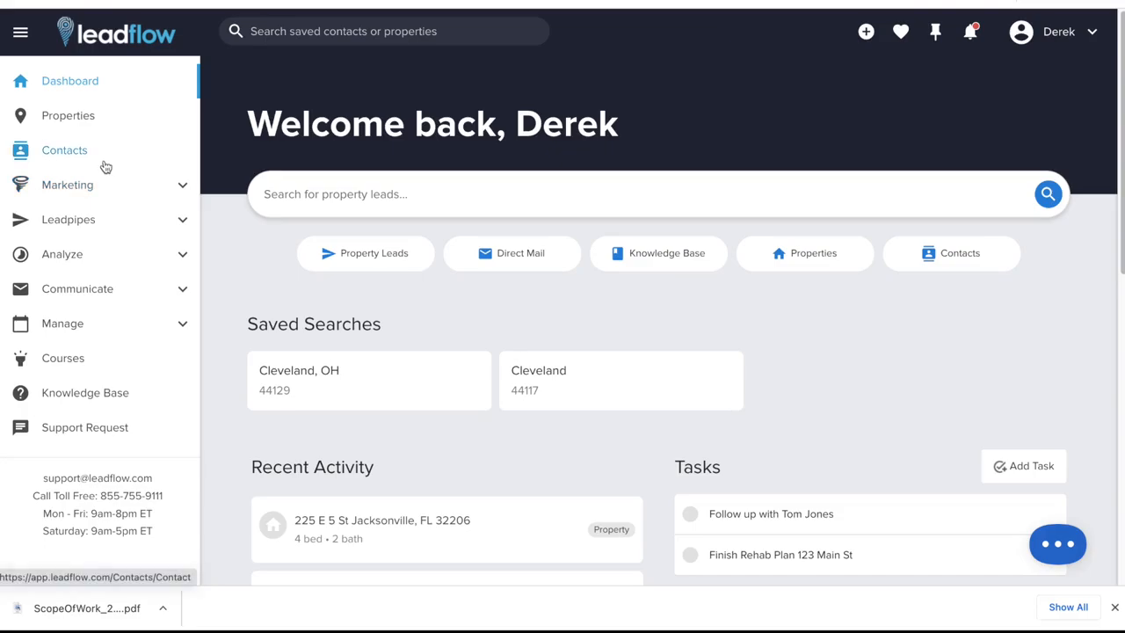
{"action": "left_click", "coordinate": [92, 290]}
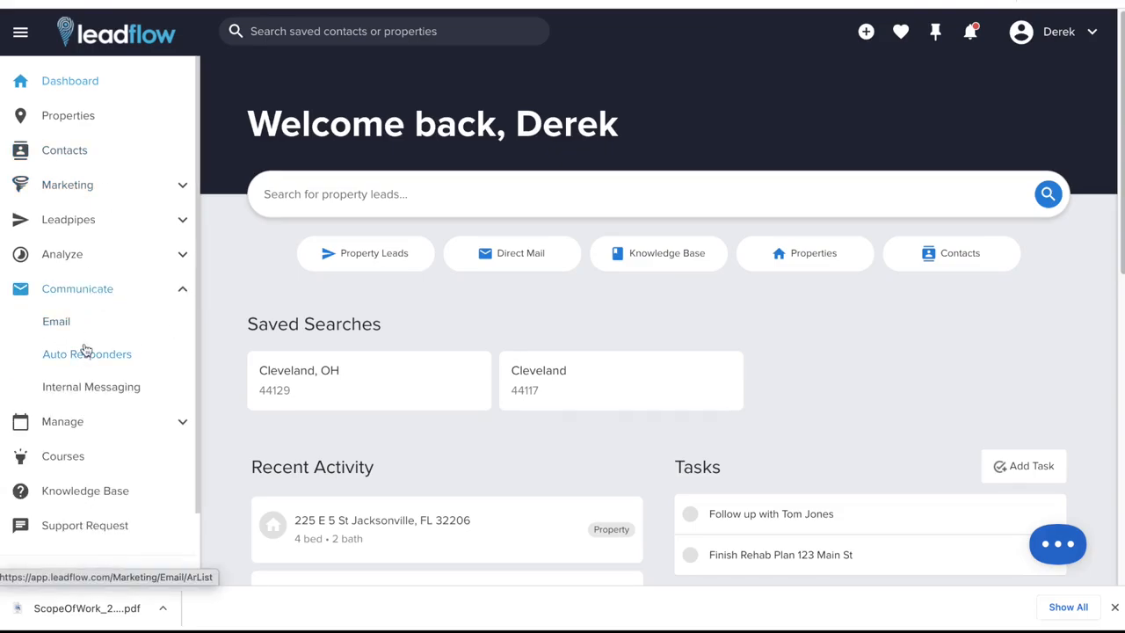
{"action": "left_click", "coordinate": [164, 304]}
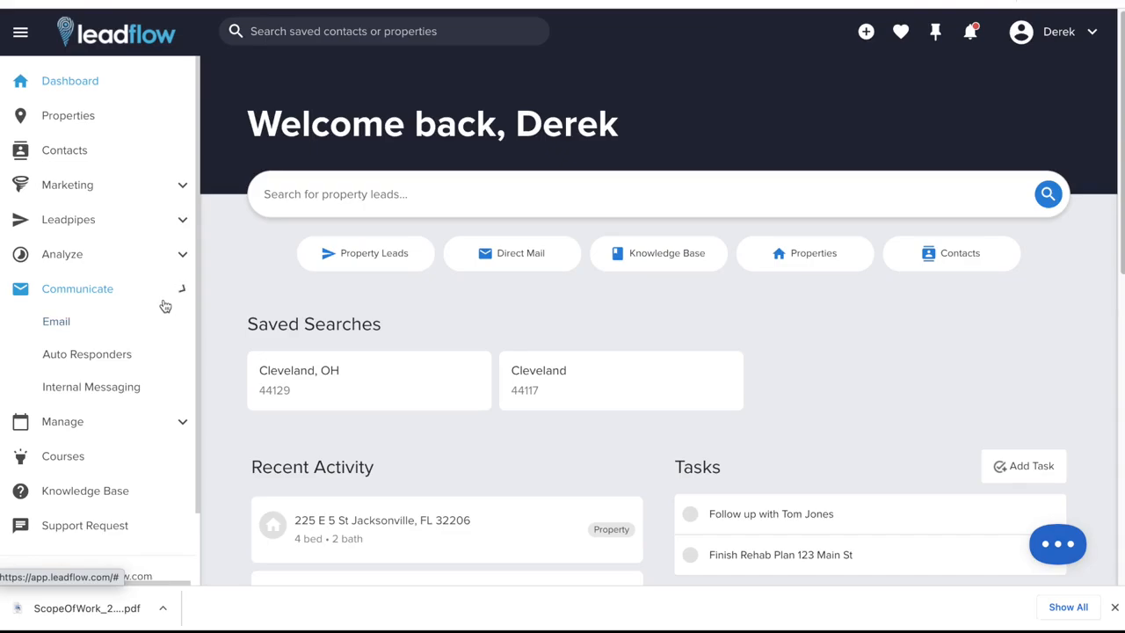
{"action": "left_click", "coordinate": [99, 190]}
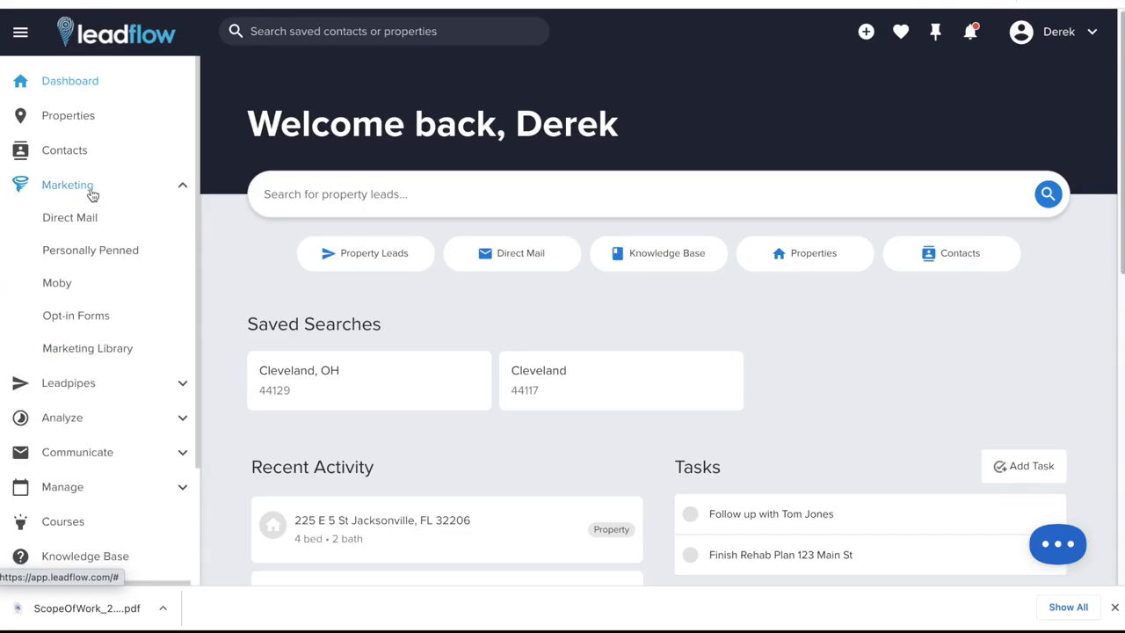
{"action": "left_click", "coordinate": [90, 316]}
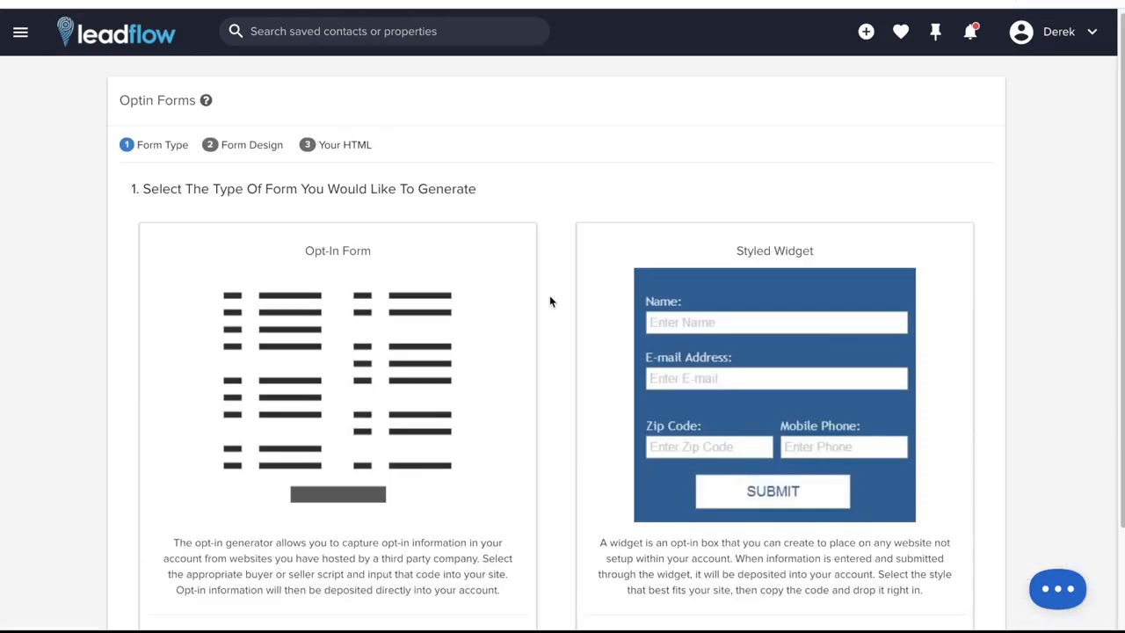
Select the plain Opt-In Form as the form type and set its script type to Seller
{"action": "scroll", "coordinate": [549, 301], "scroll_direction": "down", "scroll_amount": 1}
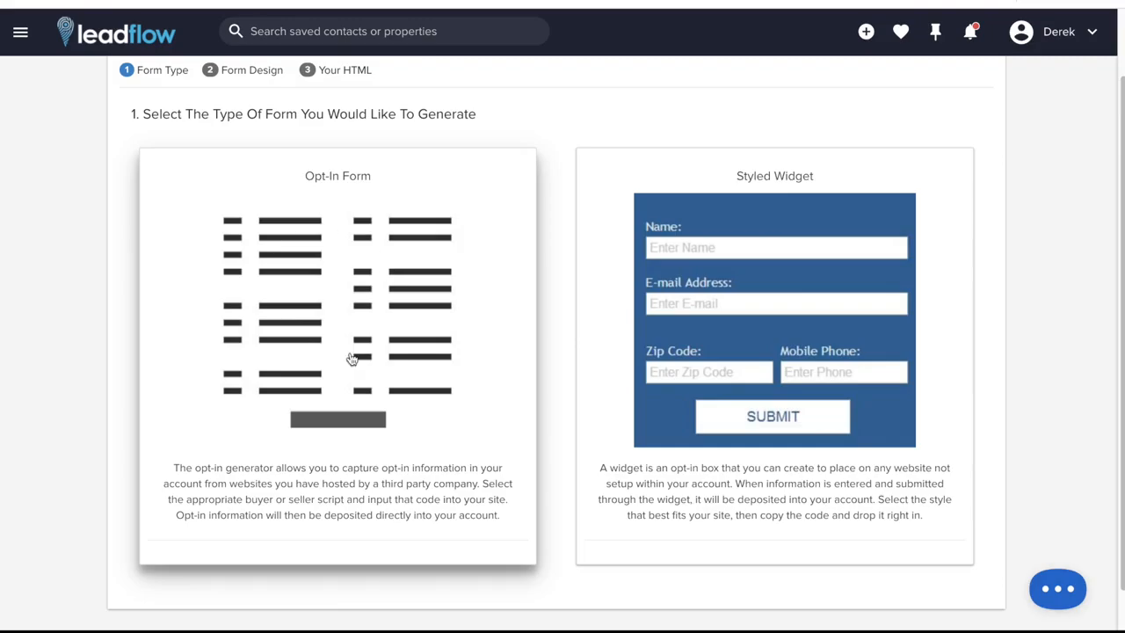
{"action": "left_click", "coordinate": [320, 325]}
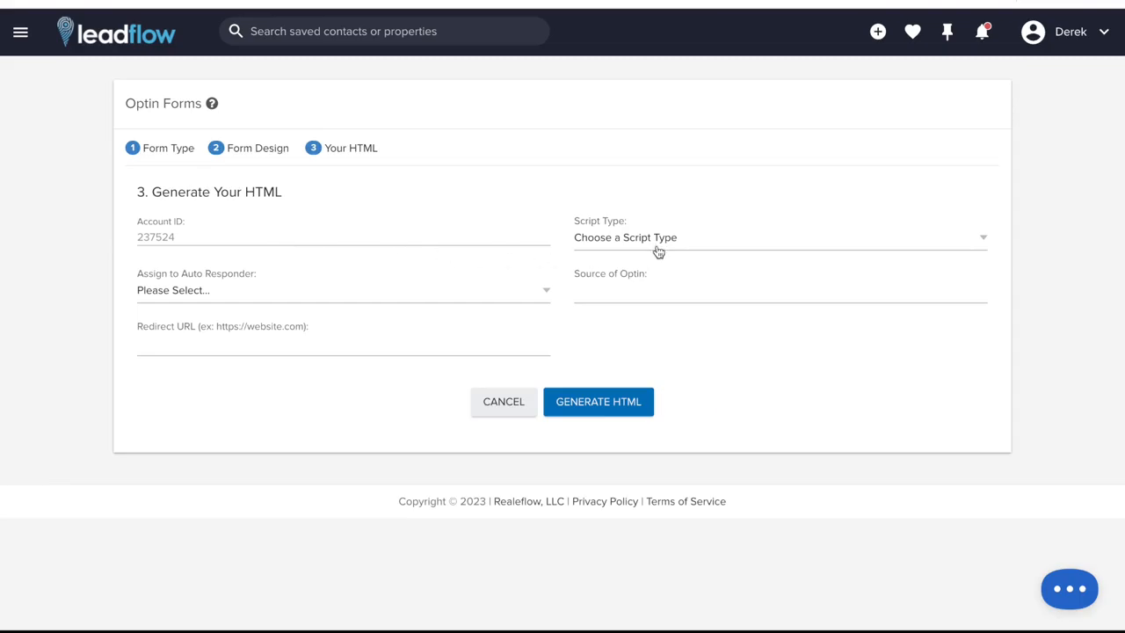
{"action": "left_click", "coordinate": [733, 253]}
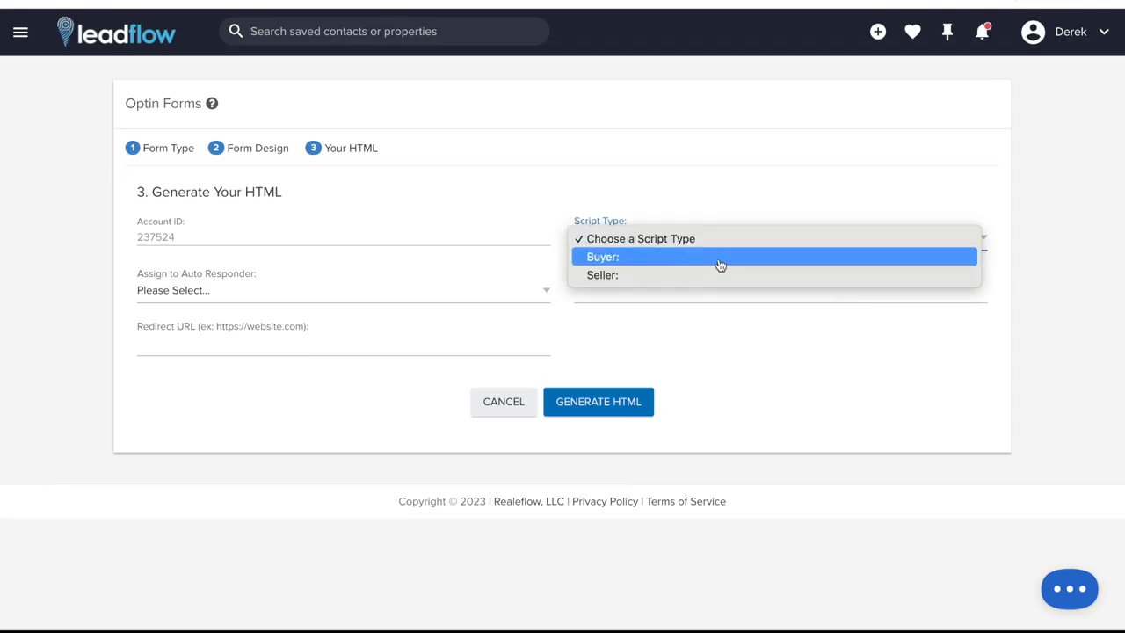
{"action": "left_click", "coordinate": [715, 275]}
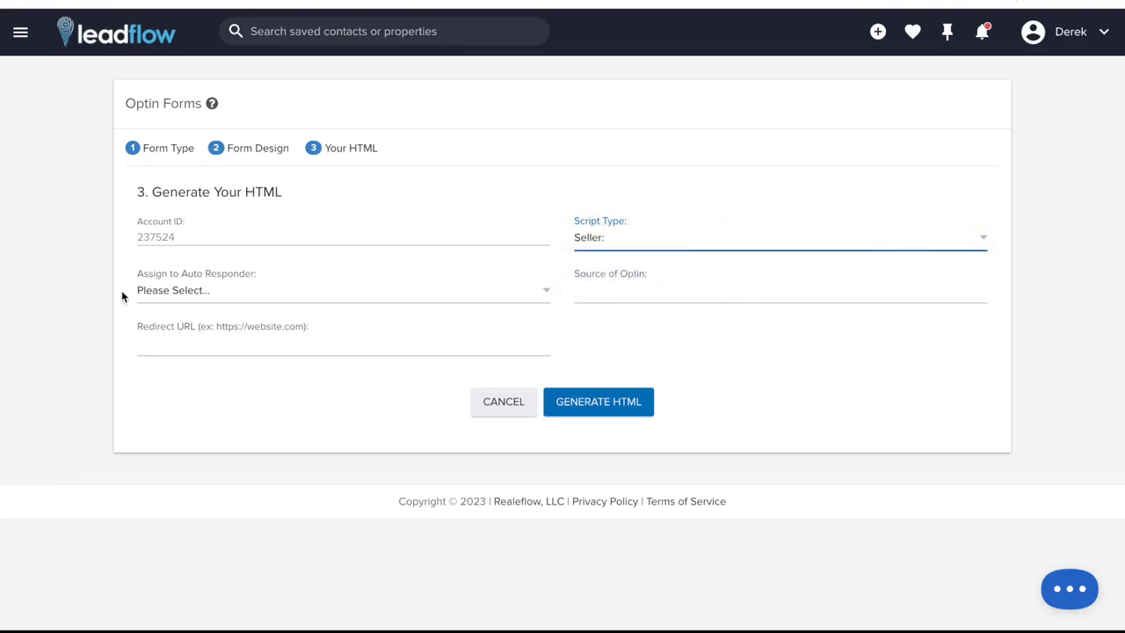
Assign the opt-in form to the Networking - Sellers auto responder
{"action": "left_click", "coordinate": [201, 303]}
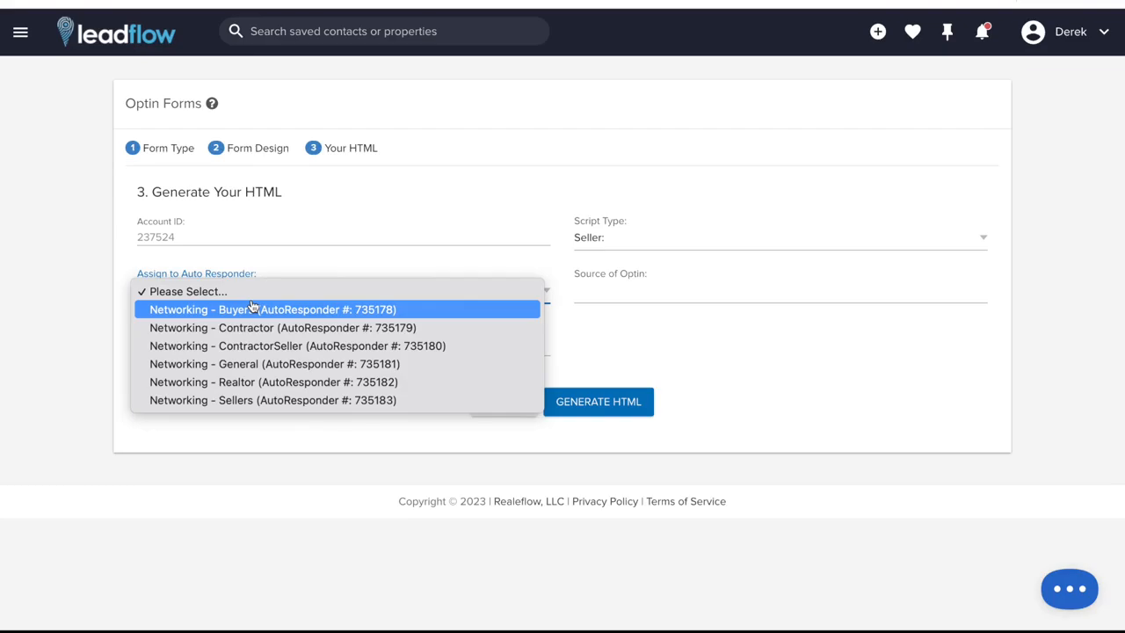
{"action": "left_click", "coordinate": [260, 406]}
{"action": "left_click", "coordinate": [71, 357]}
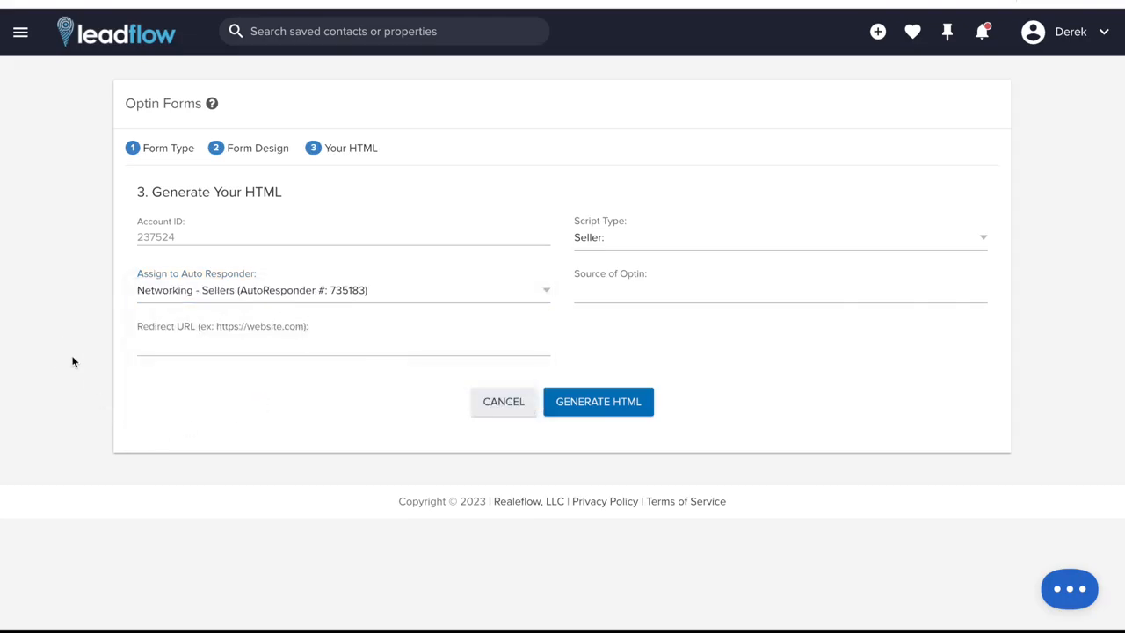
{"action": "left_click", "coordinate": [651, 293]}
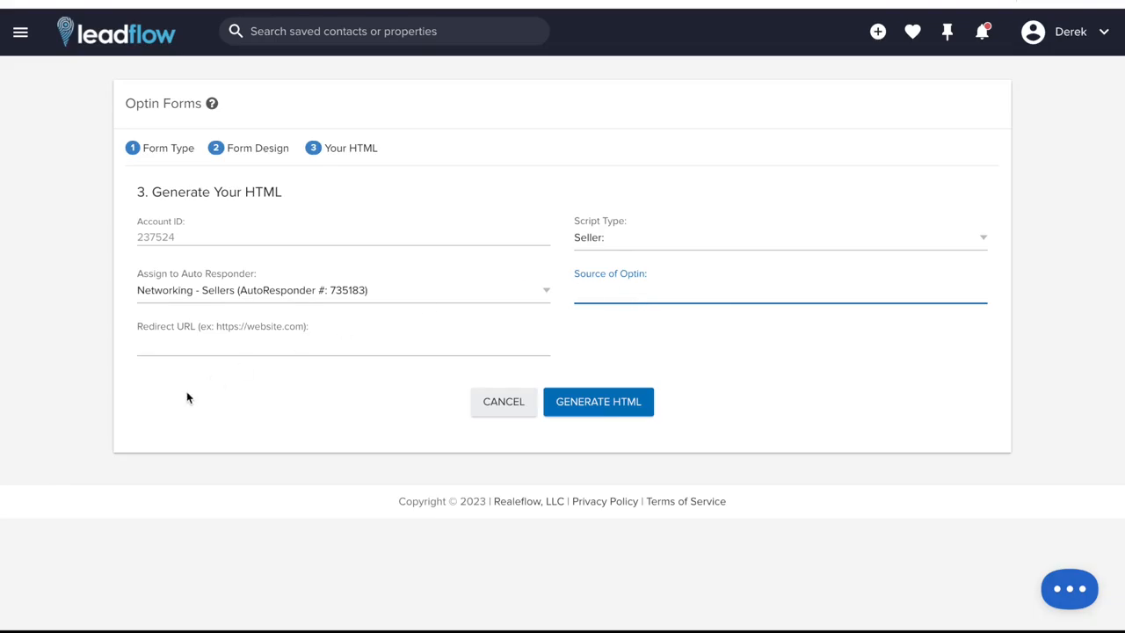
{"action": "left_click", "coordinate": [225, 348]}
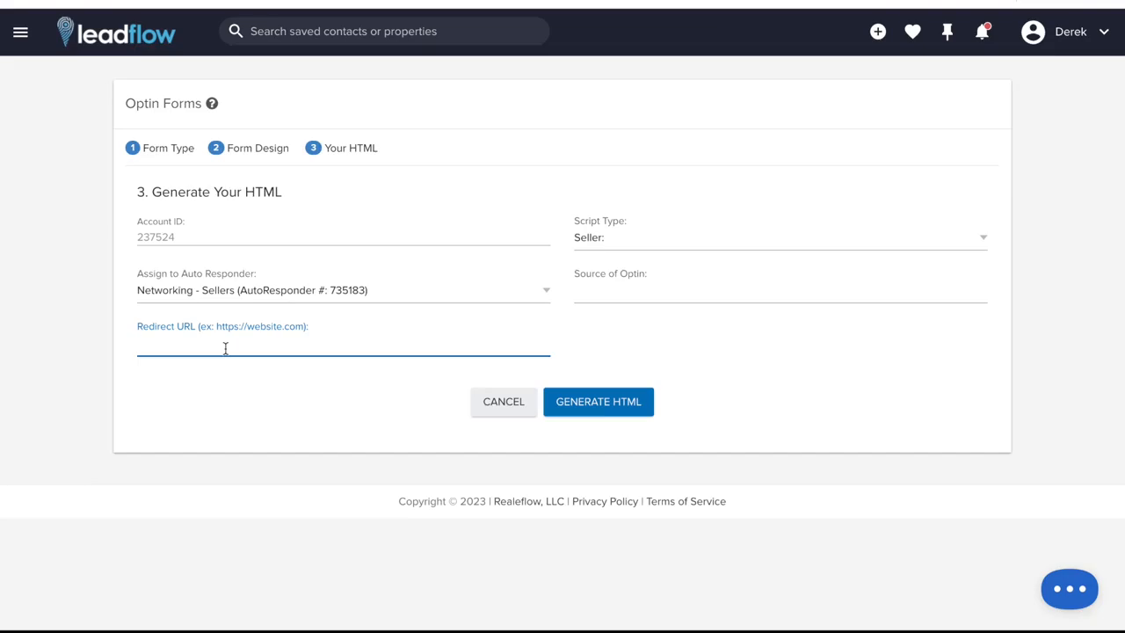
{"action": "type", "text": "www.leadflow.com"}
{"action": "left_click", "coordinate": [251, 381]}
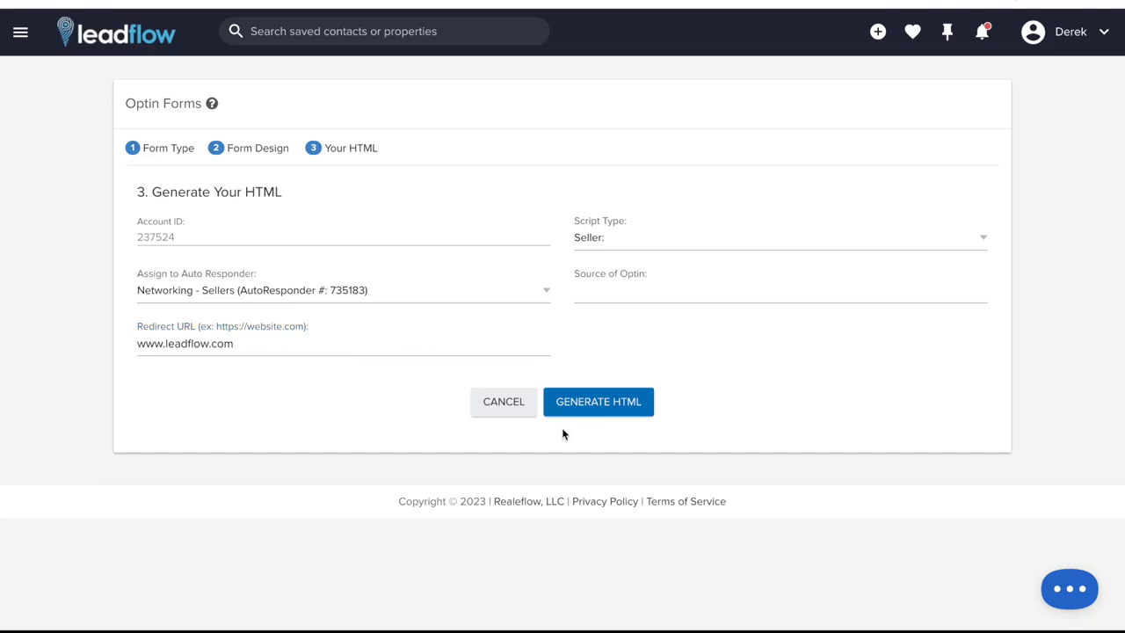
{"action": "left_click", "coordinate": [582, 402]}
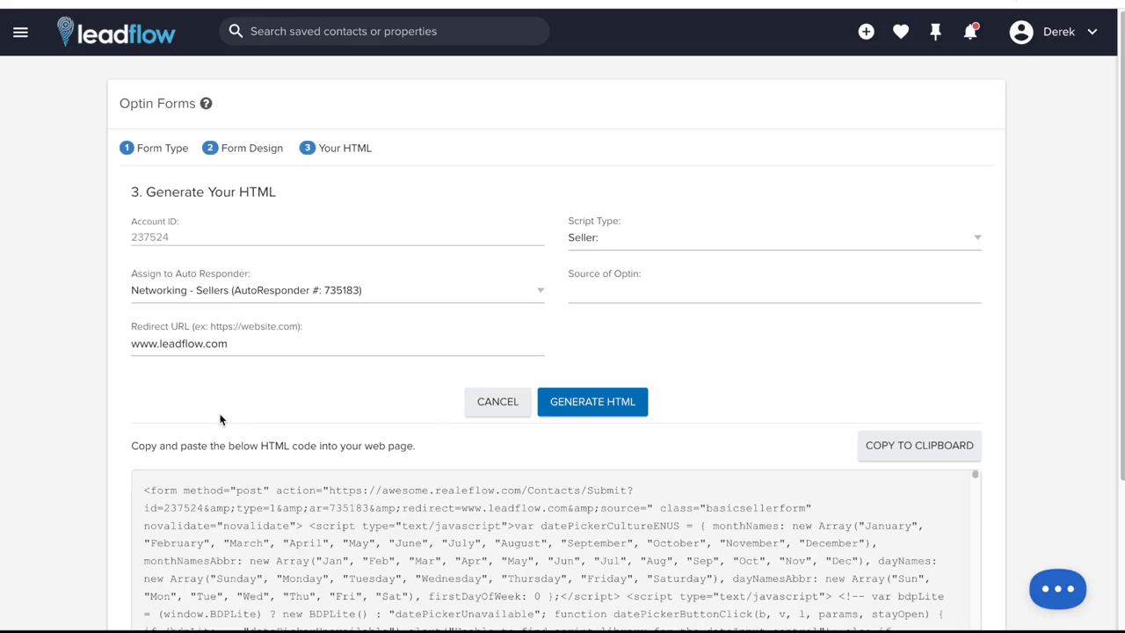
Look through the generated HTML code and copy it to the clipboard
{"action": "scroll", "coordinate": [173, 439], "scroll_direction": "down", "scroll_amount": 5}
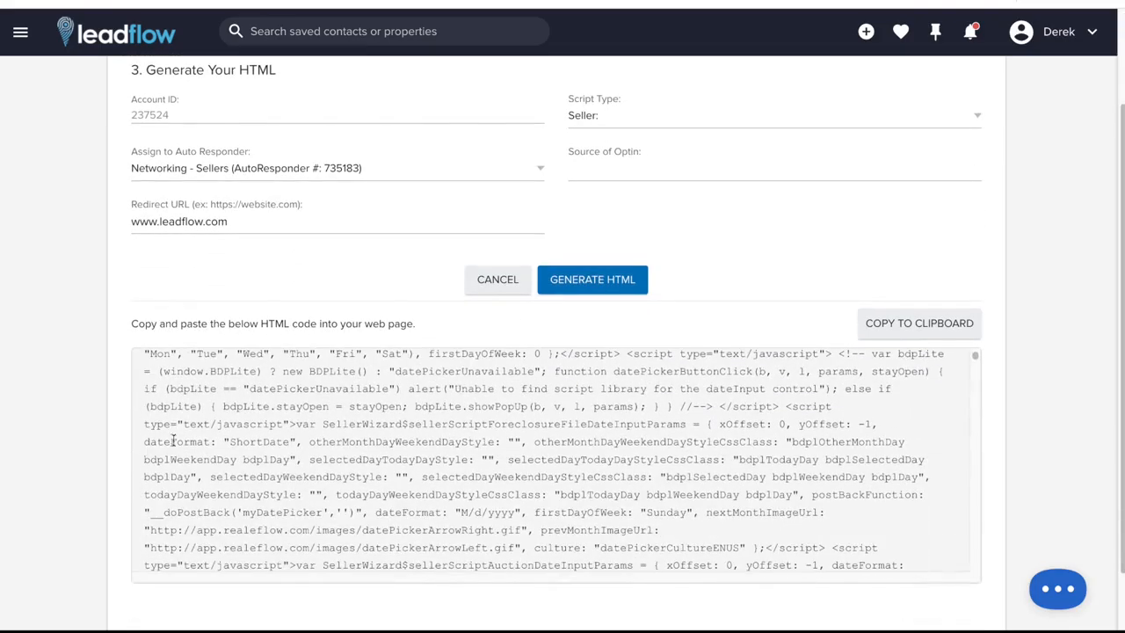
{"action": "scroll", "coordinate": [173, 440], "scroll_direction": "up", "scroll_amount": 3}
{"action": "scroll", "coordinate": [182, 450], "scroll_direction": "down", "scroll_amount": 5}
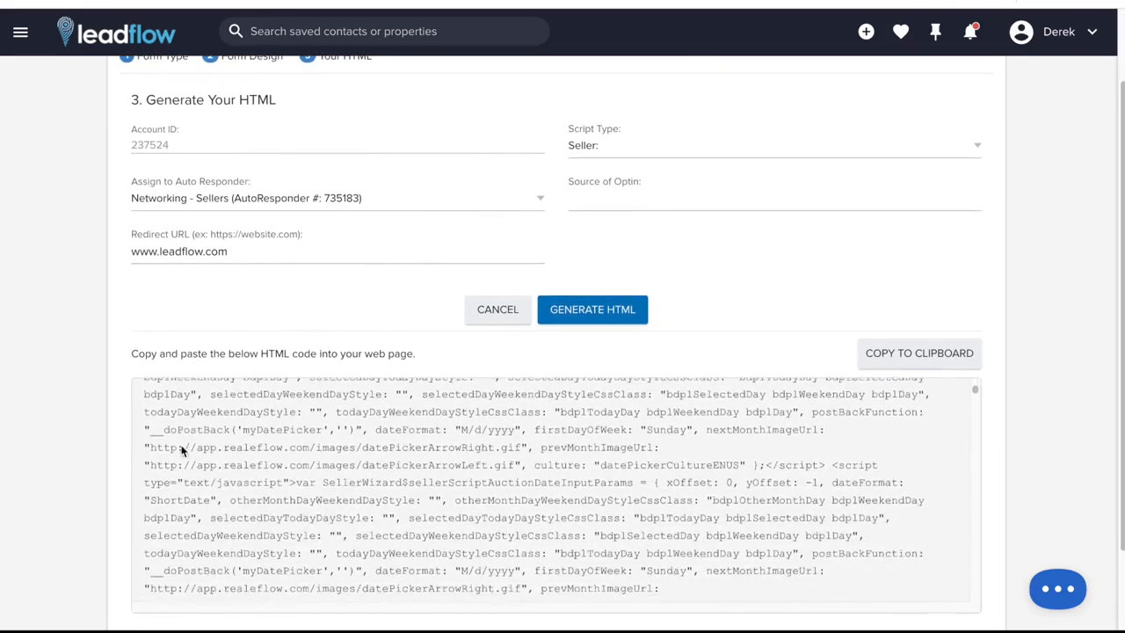
{"action": "scroll", "coordinate": [182, 450], "scroll_direction": "down", "scroll_amount": 5}
{"action": "scroll", "coordinate": [108, 461], "scroll_direction": "down", "scroll_amount": 2}
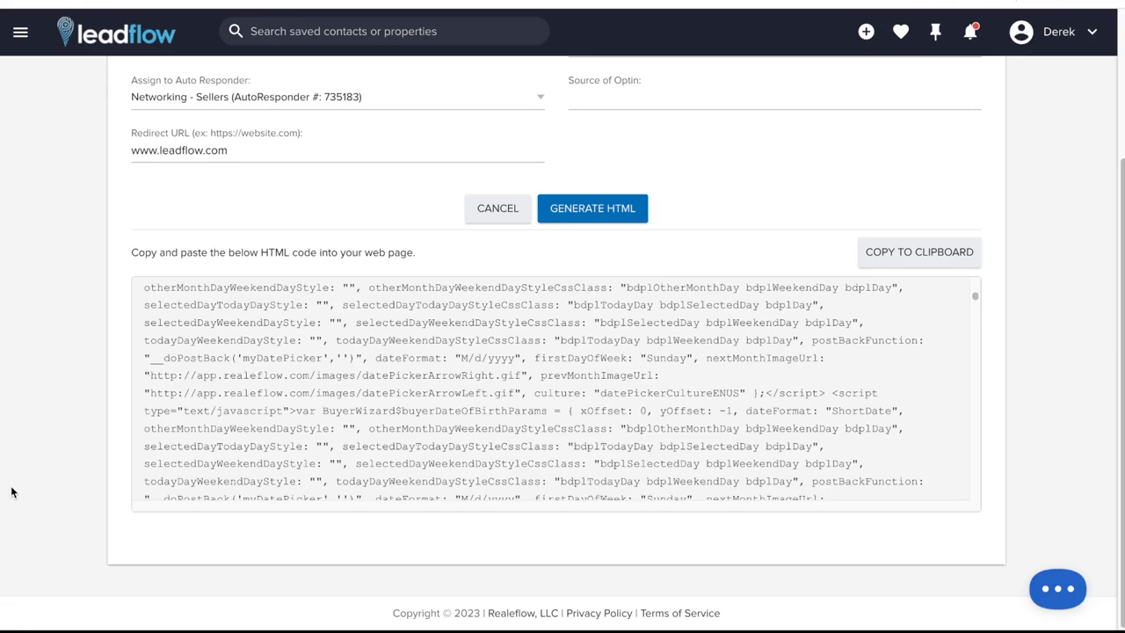
{"action": "left_click", "coordinate": [905, 252]}
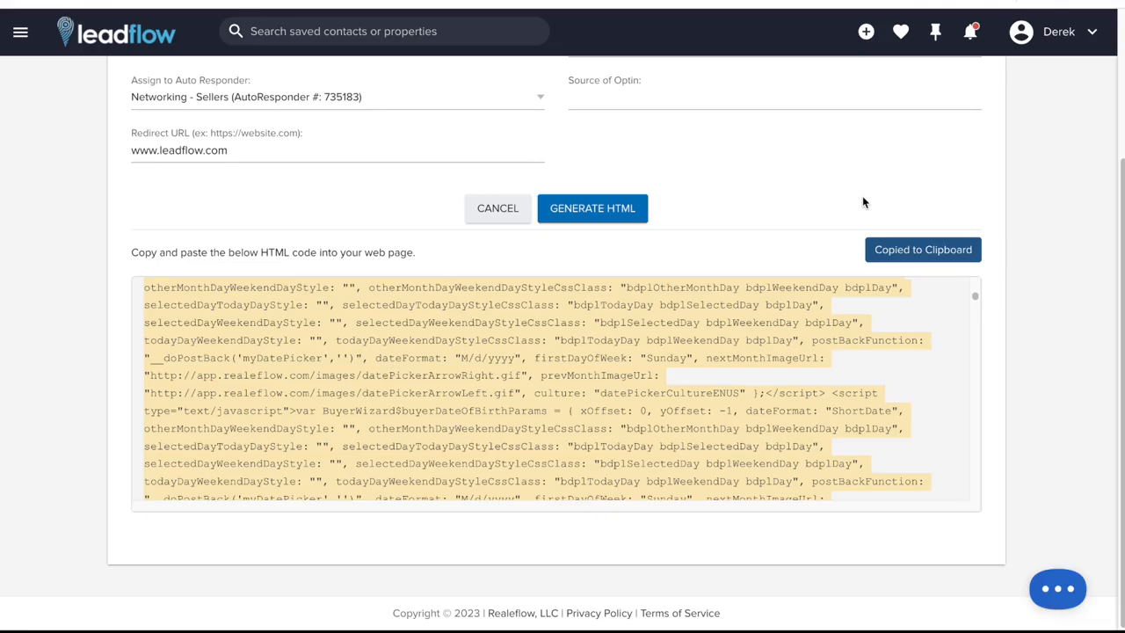
Restart the Opt-in Forms generator and select Styled Widget as the form type
{"action": "scroll", "coordinate": [813, 182], "scroll_direction": "up", "scroll_amount": 3}
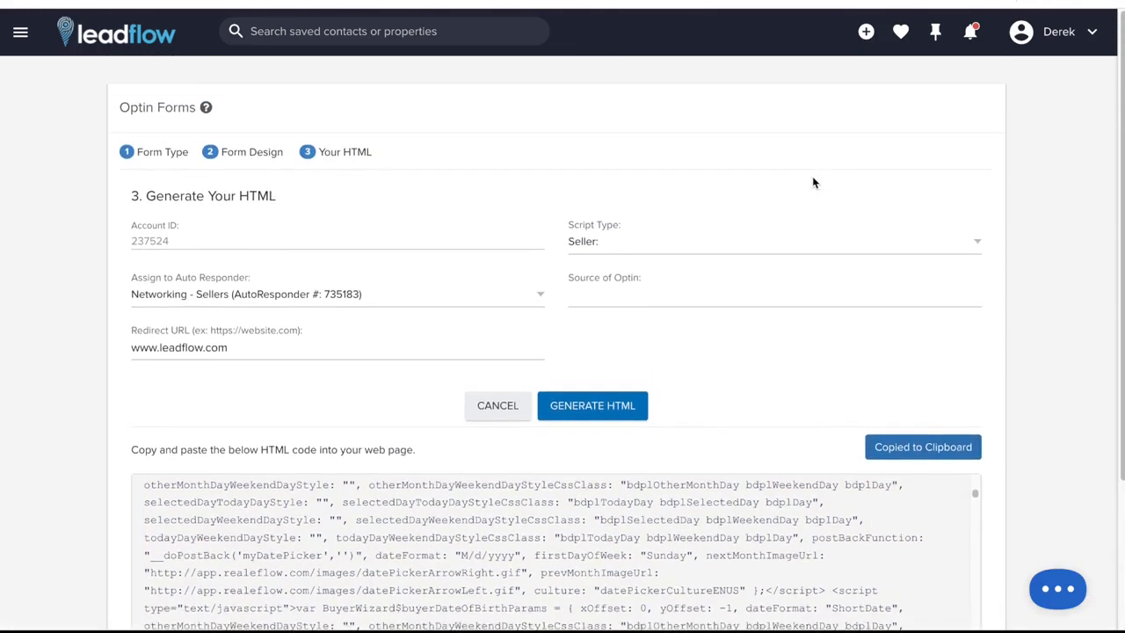
{"action": "left_click", "coordinate": [20, 32]}
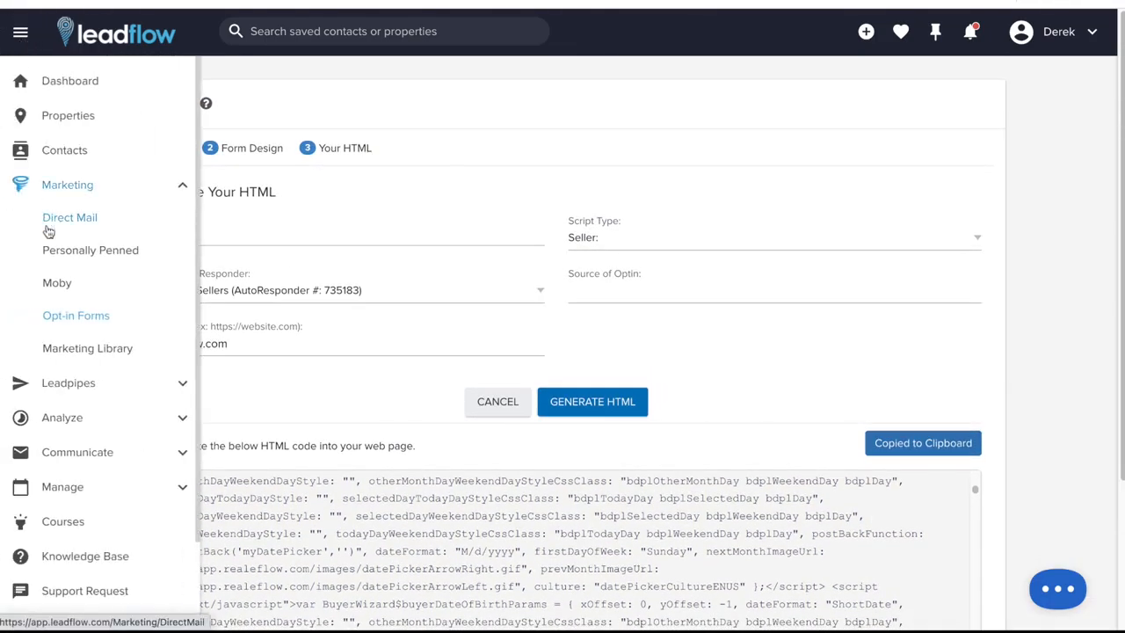
{"action": "left_click", "coordinate": [70, 314]}
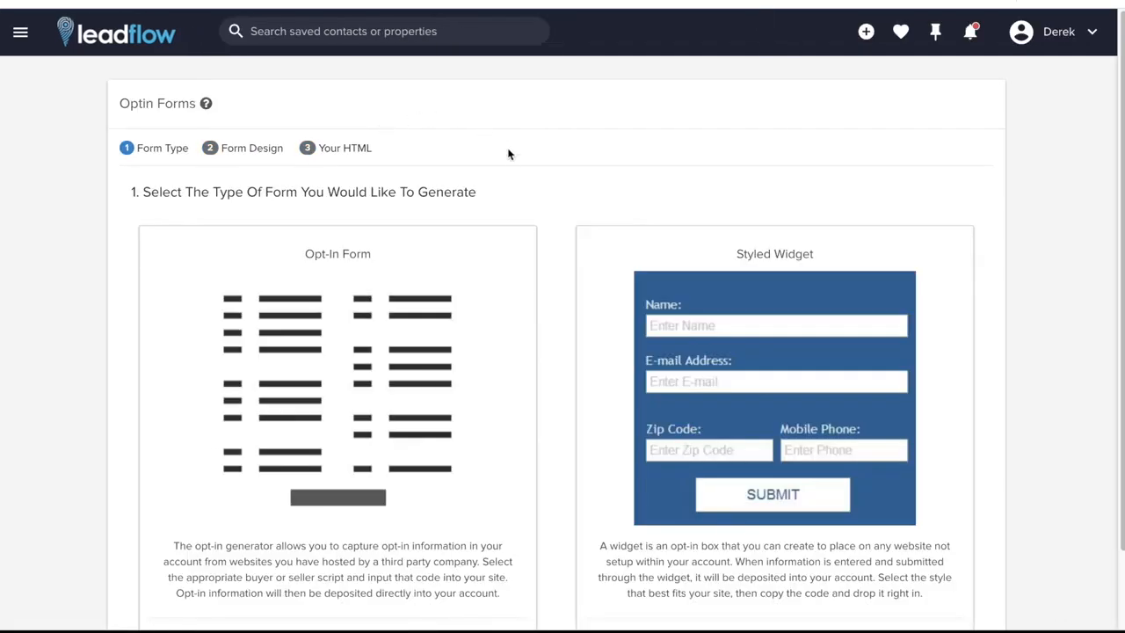
{"action": "scroll", "coordinate": [510, 161], "scroll_direction": "down", "scroll_amount": 1}
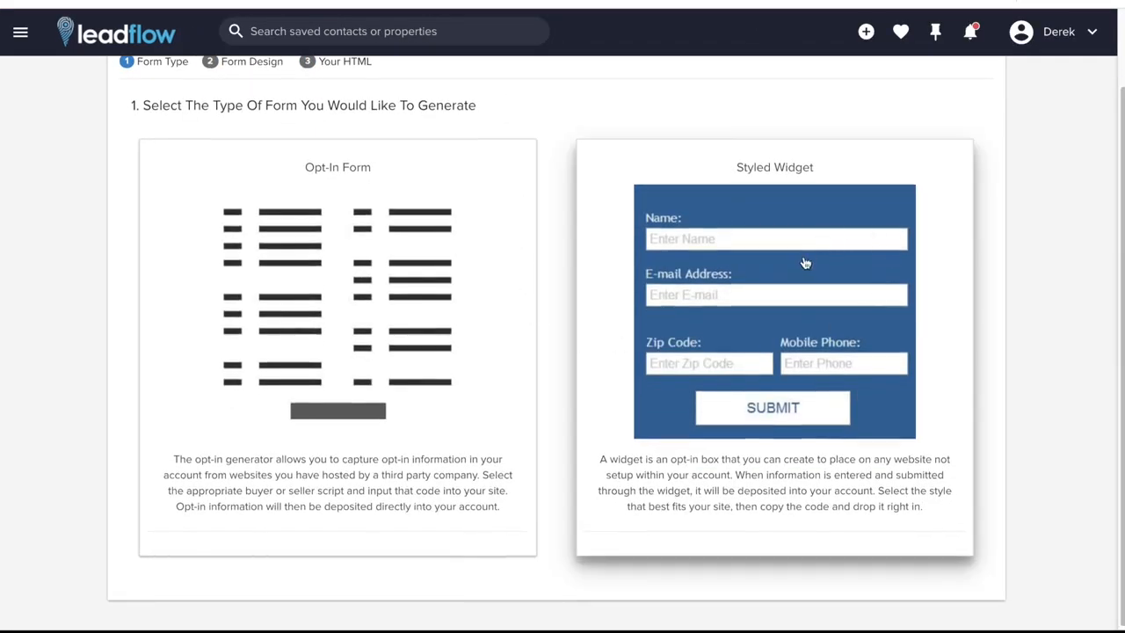
{"action": "left_click", "coordinate": [786, 392]}
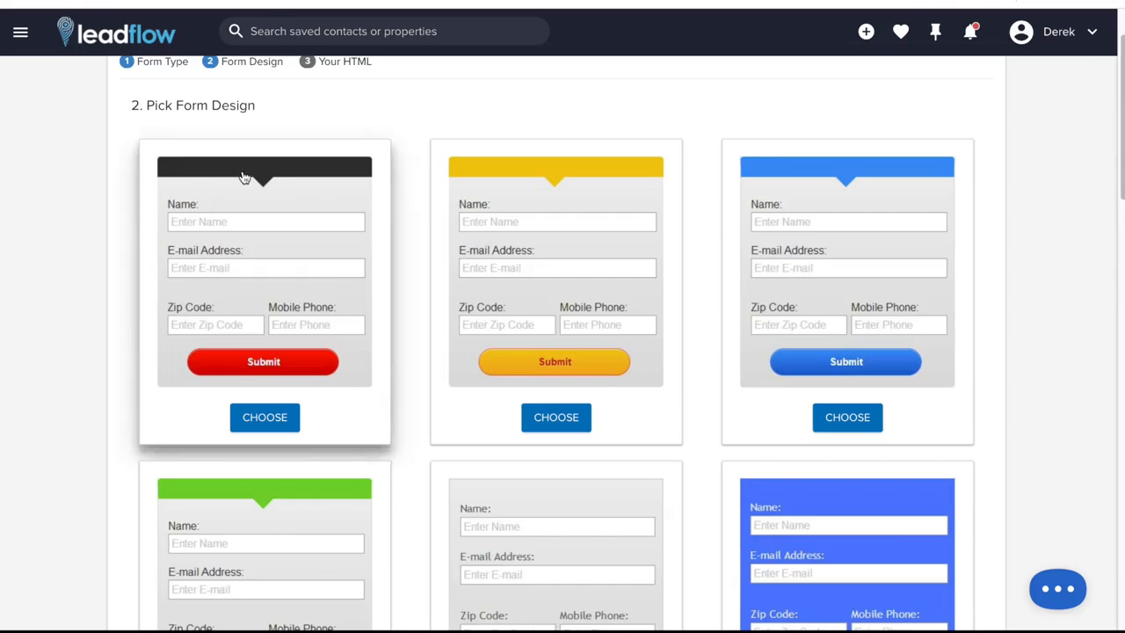
Browse the widget designs and choose the plain grey form with the rectangular red submit button
{"action": "scroll", "coordinate": [123, 253], "scroll_direction": "down", "scroll_amount": 1}
{"action": "scroll", "coordinate": [124, 255], "scroll_direction": "down", "scroll_amount": 4}
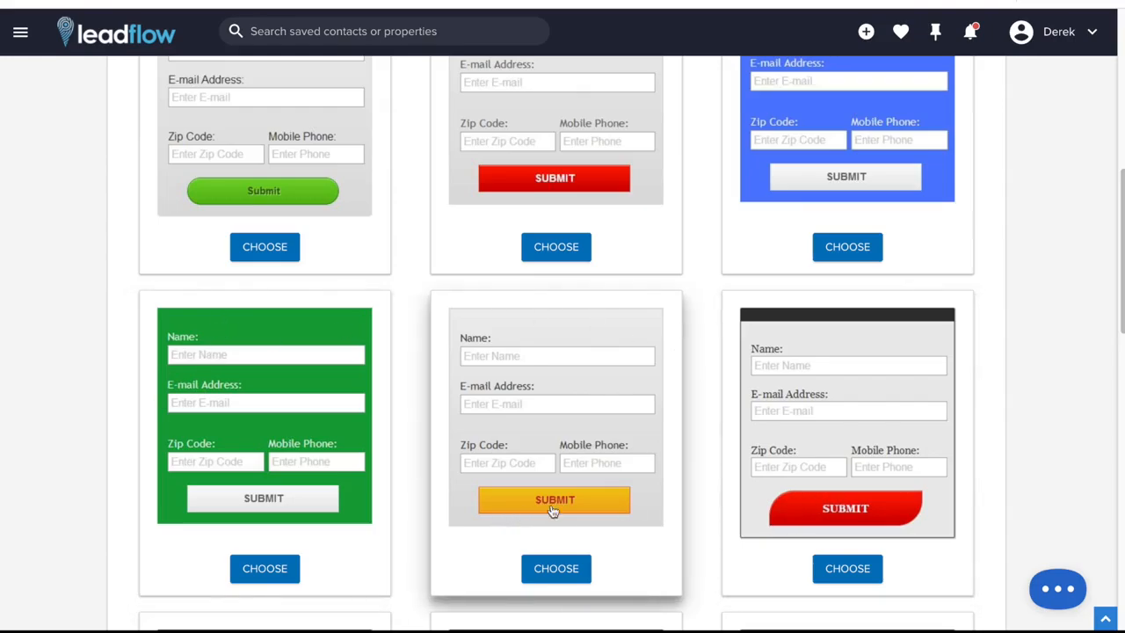
{"action": "scroll", "coordinate": [768, 424], "scroll_direction": "down", "scroll_amount": 5}
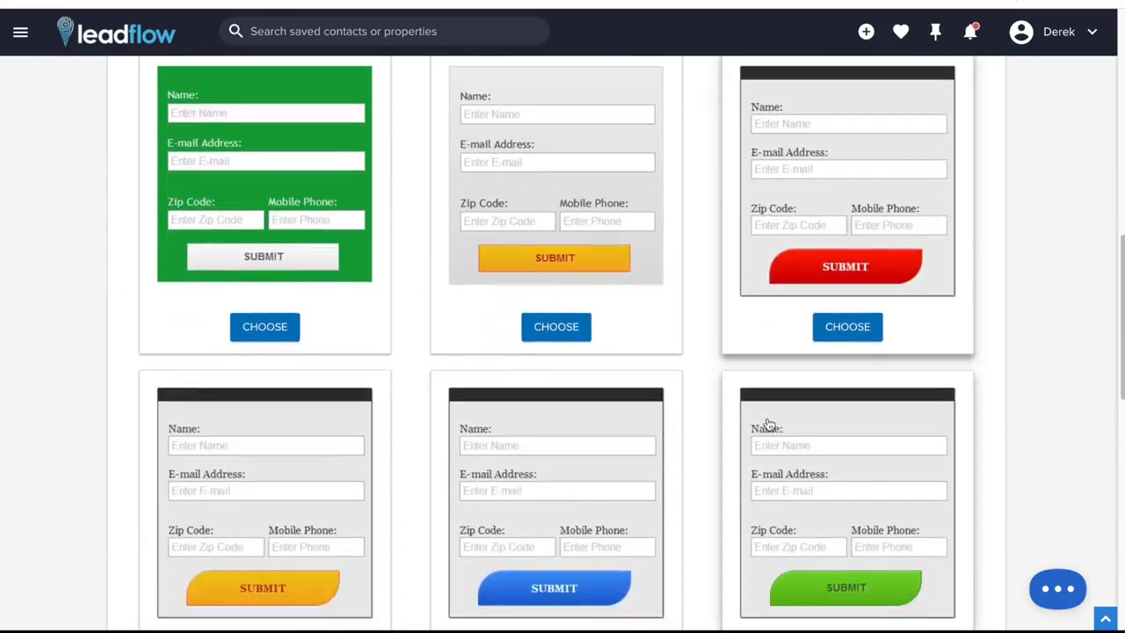
{"action": "scroll", "coordinate": [769, 424], "scroll_direction": "down", "scroll_amount": 3}
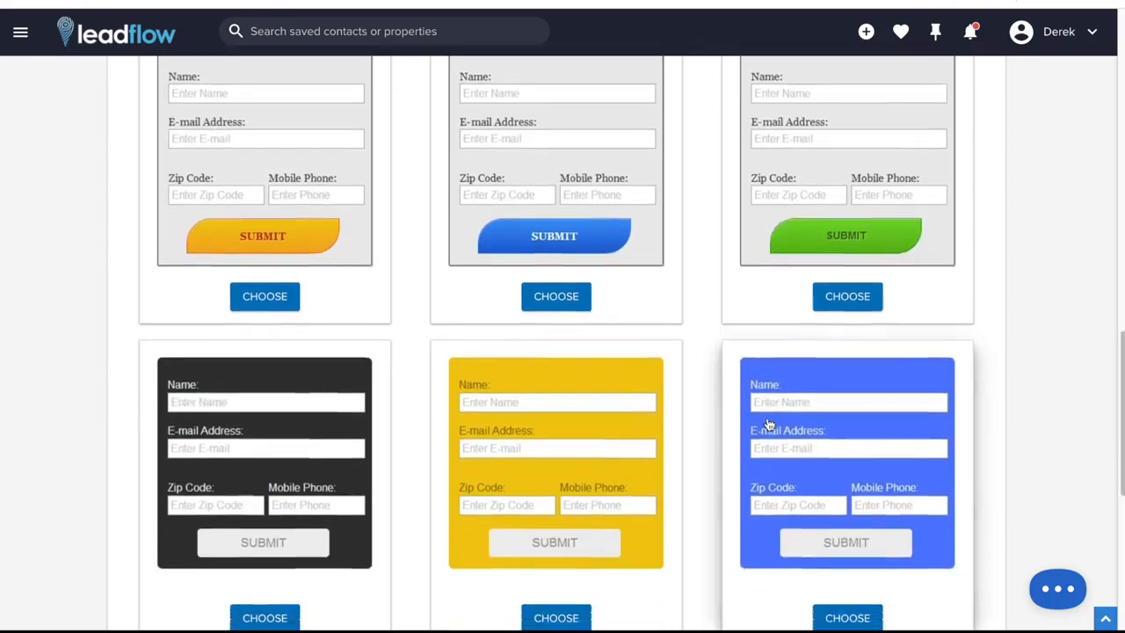
{"action": "scroll", "coordinate": [768, 424], "scroll_direction": "down", "scroll_amount": 1}
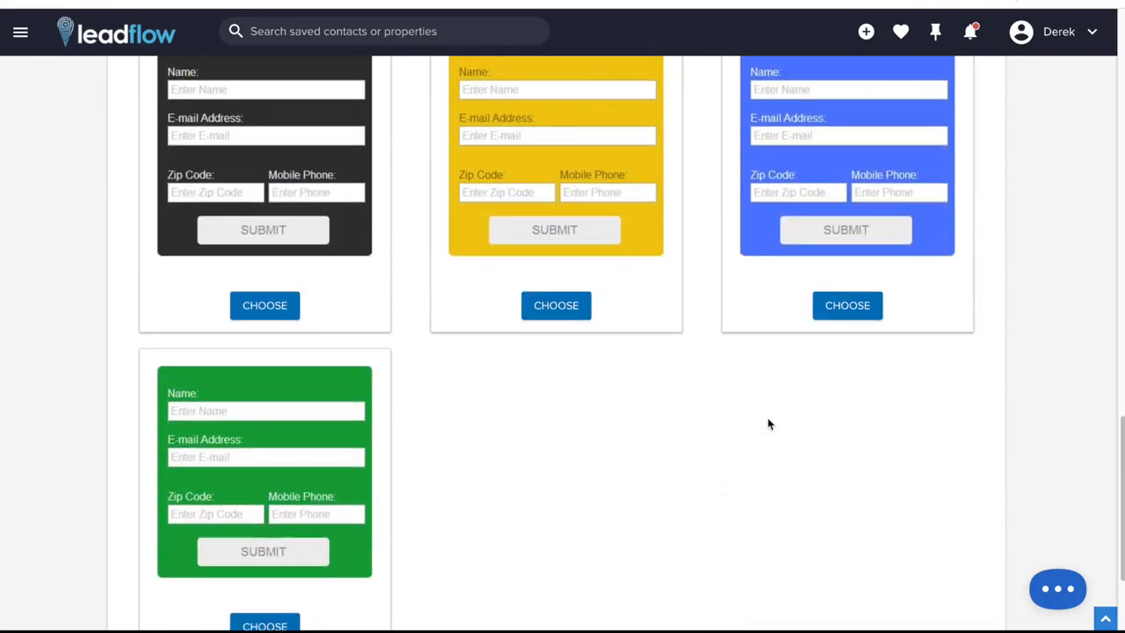
{"action": "scroll", "coordinate": [768, 425], "scroll_direction": "down", "scroll_amount": 2}
{"action": "scroll", "coordinate": [767, 424], "scroll_direction": "up", "scroll_amount": 8}
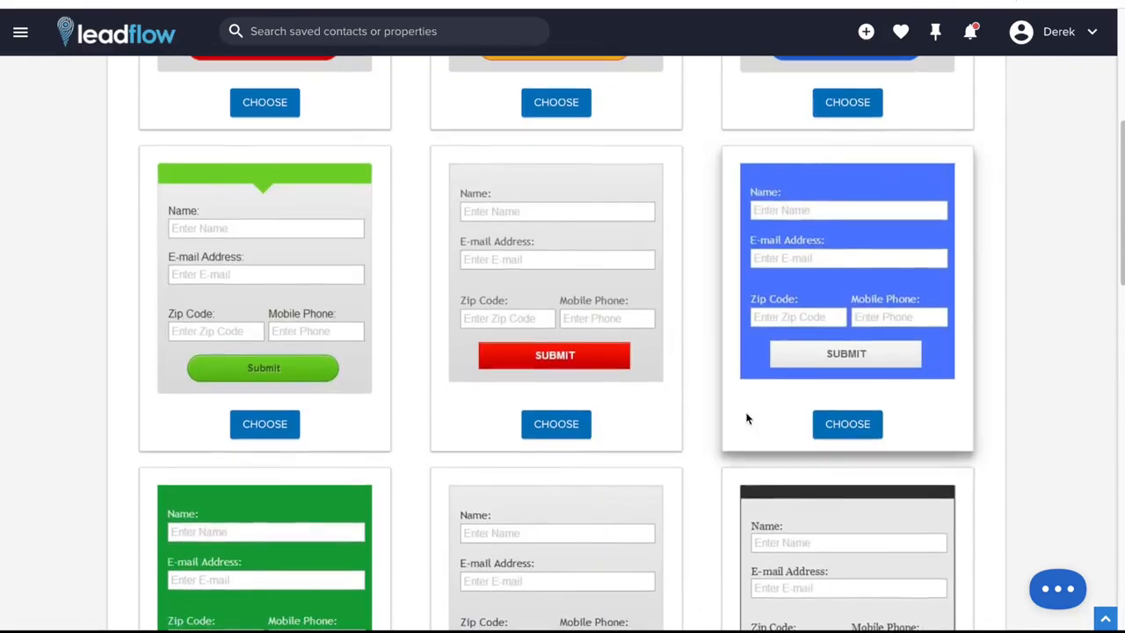
{"action": "left_click", "coordinate": [572, 423]}
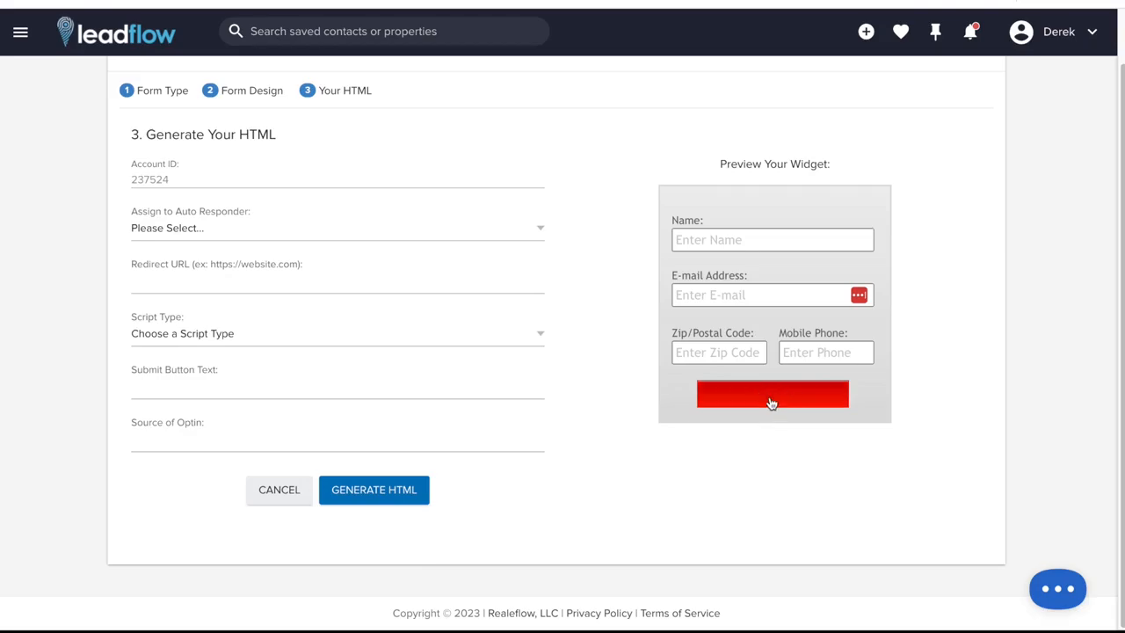
{"action": "left_click", "coordinate": [722, 479]}
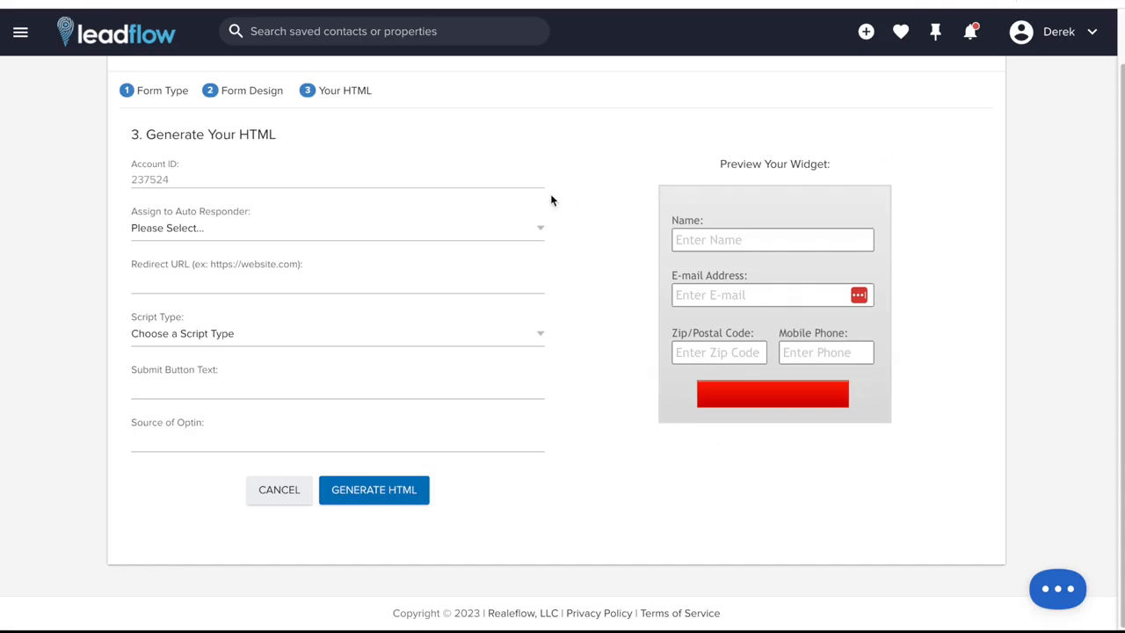
Assign the styled widget to the Networking - Sellers auto responder
{"action": "left_click", "coordinate": [183, 236]}
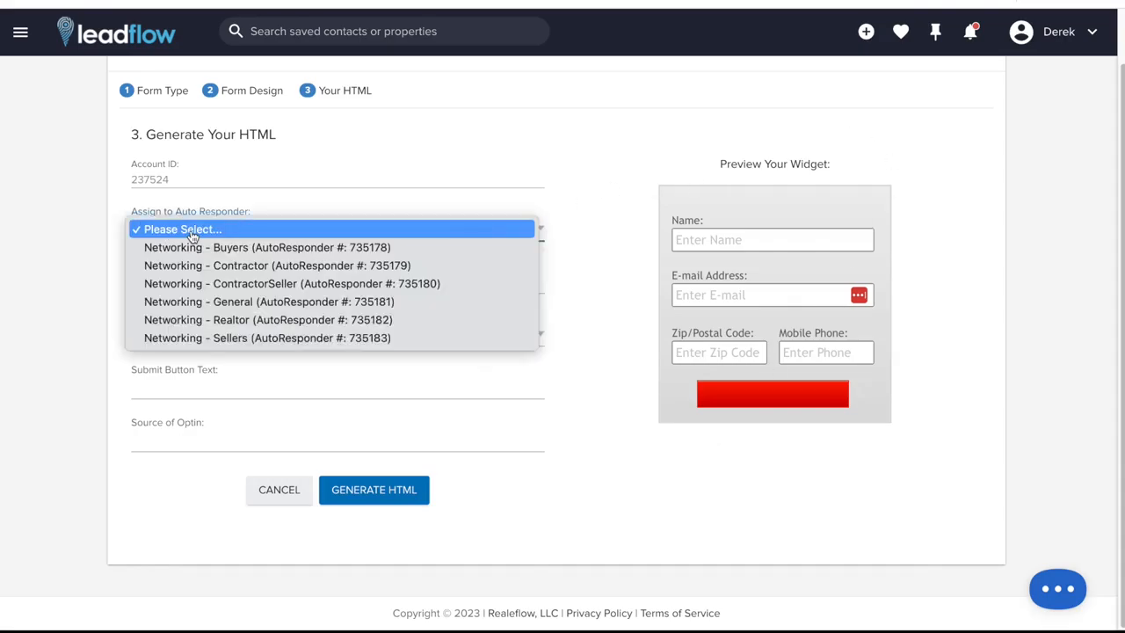
{"action": "left_click", "coordinate": [207, 343]}
{"action": "left_click", "coordinate": [264, 286]}
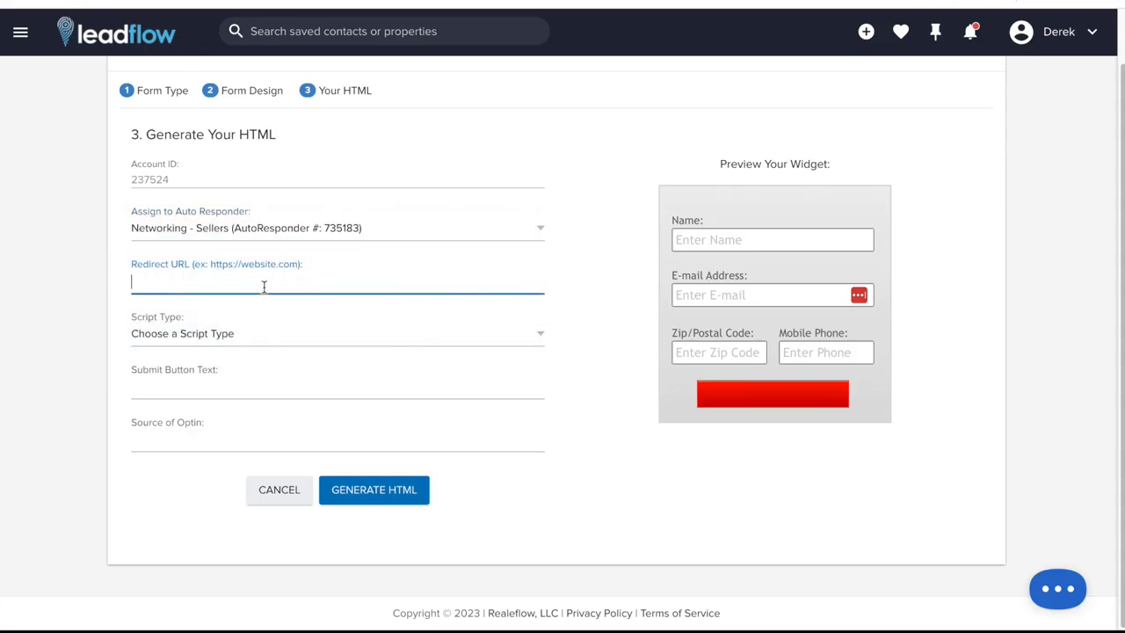
{"action": "key", "text": "ctrl+v"}
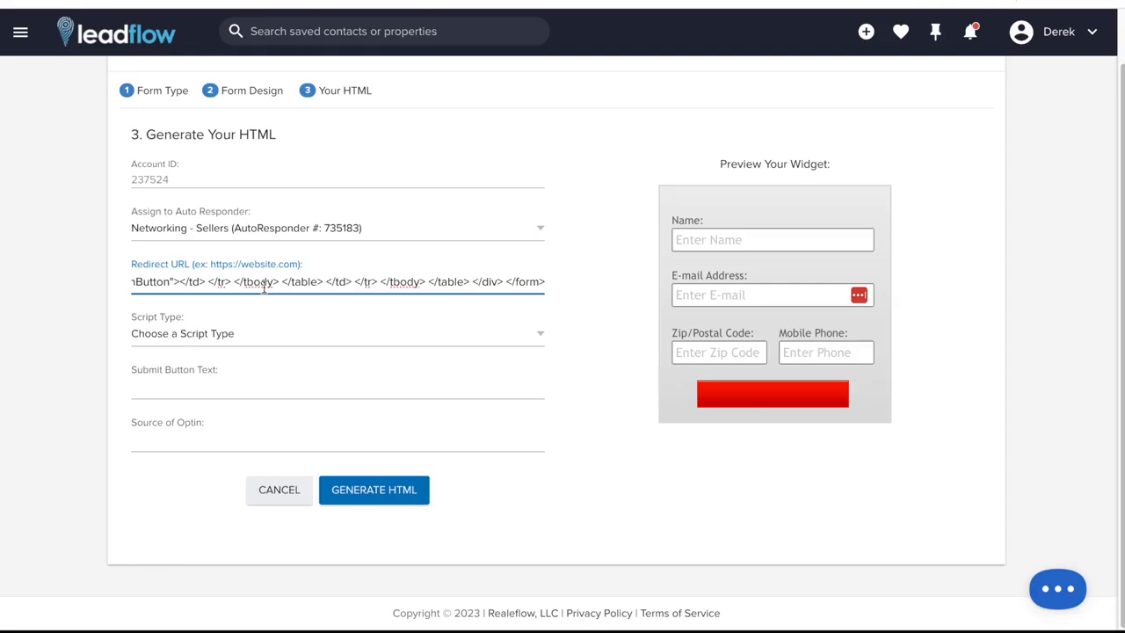
{"action": "key", "text": "ctrl+a"}
{"action": "key", "text": "BackSpace"}
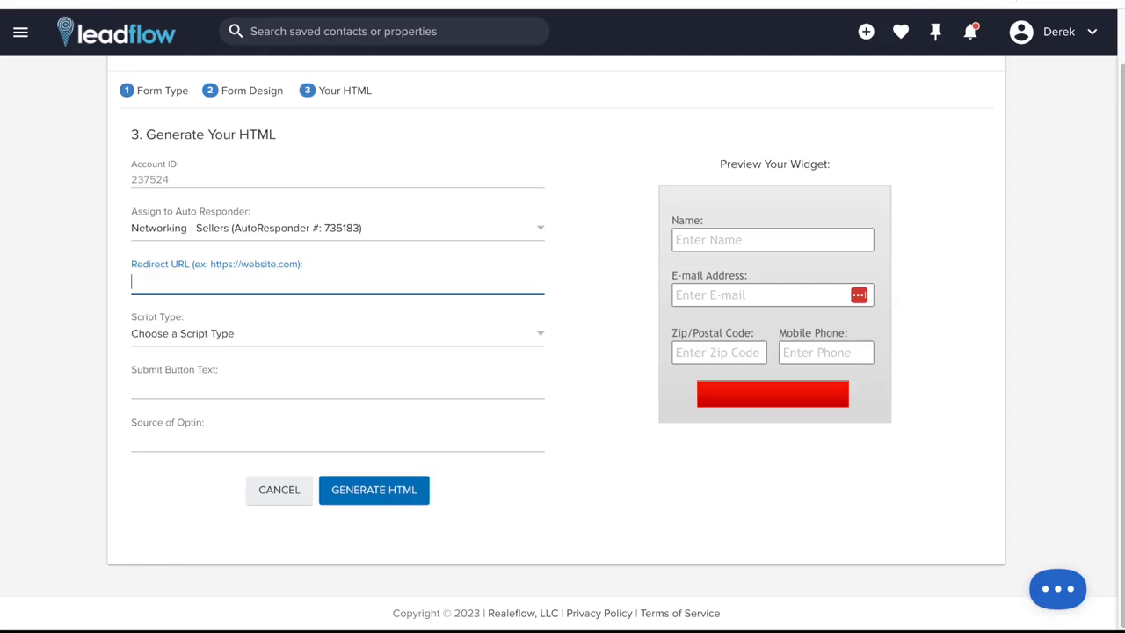
{"action": "type", "text": "www.leadflow.com"}
{"action": "left_click", "coordinate": [51, 321]}
{"action": "left_click", "coordinate": [220, 341]}
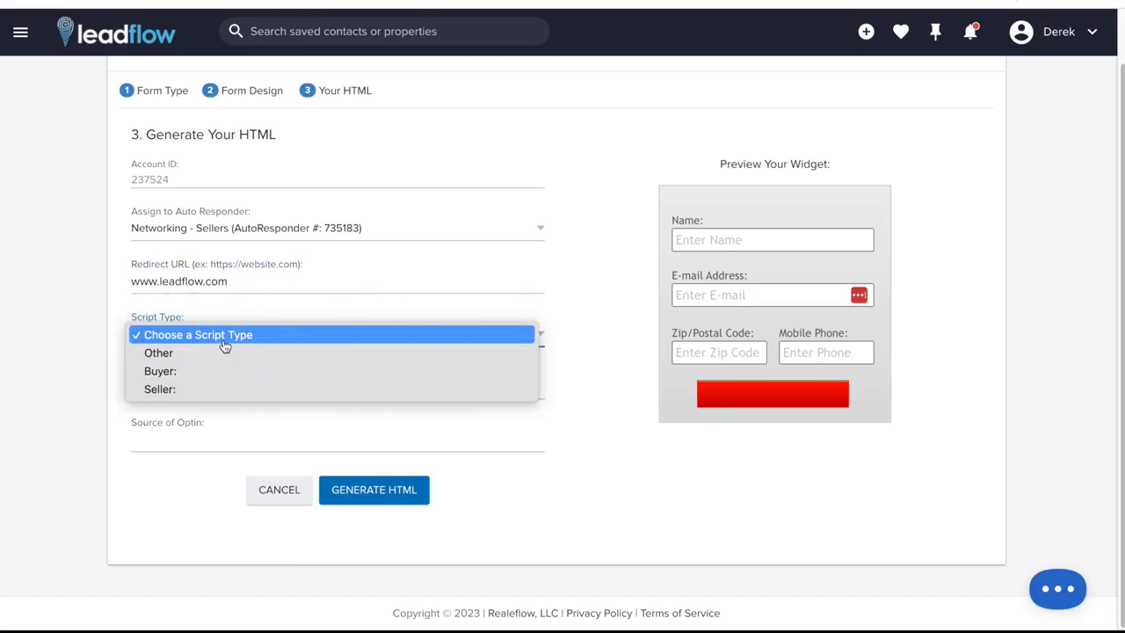
{"action": "left_click", "coordinate": [211, 396]}
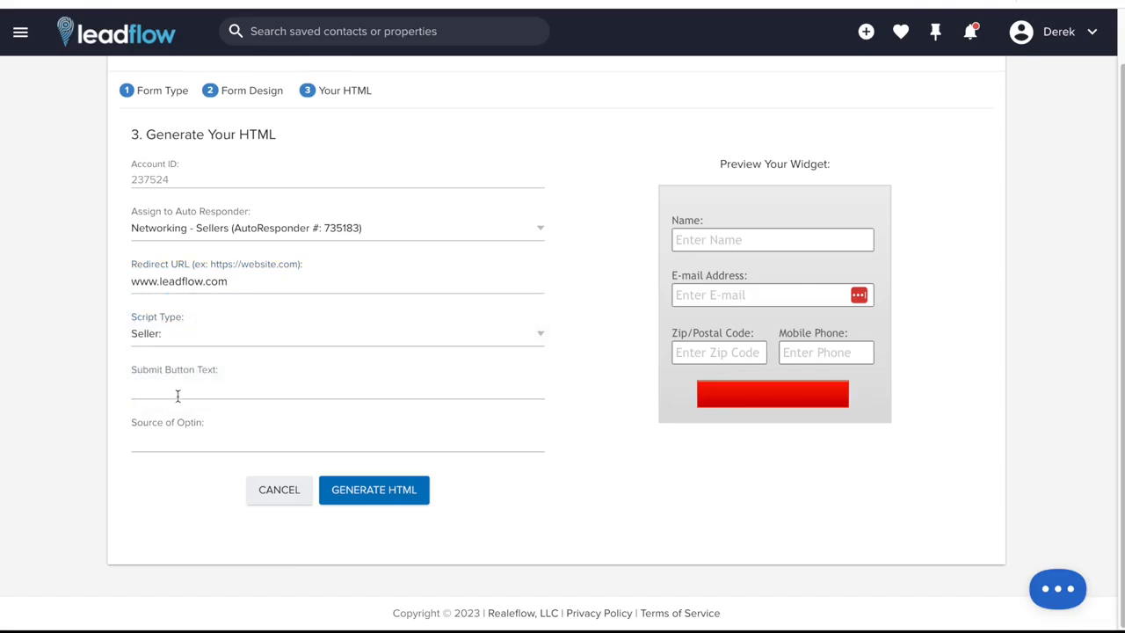
Set the widget's submit button text to "Get Started"
{"action": "left_click", "coordinate": [183, 386]}
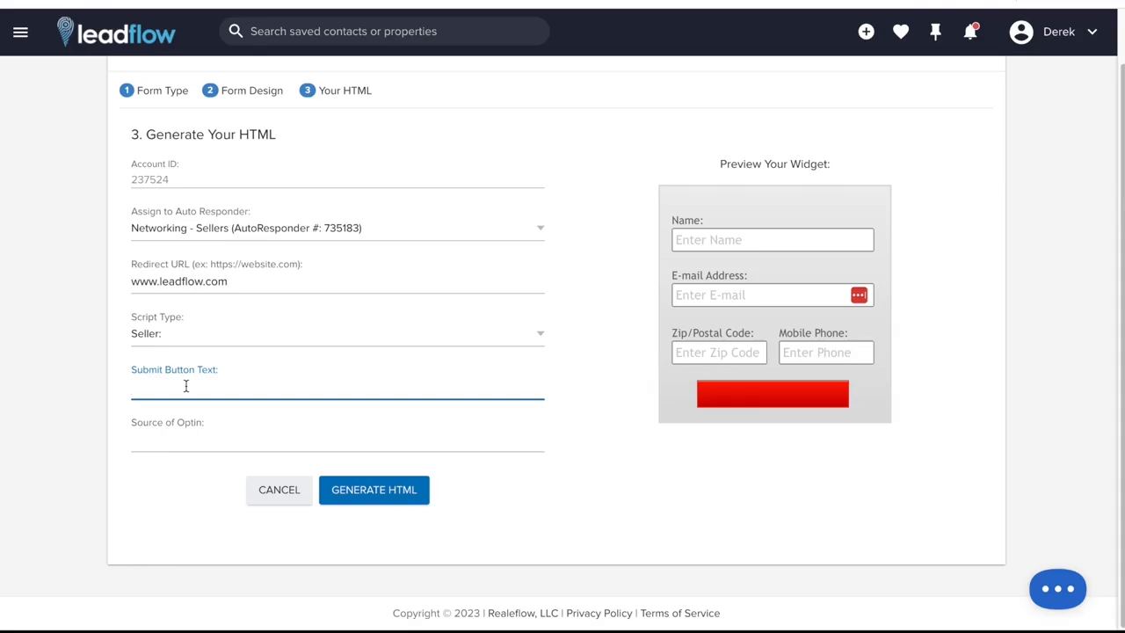
{"action": "type", "text": "Get "}
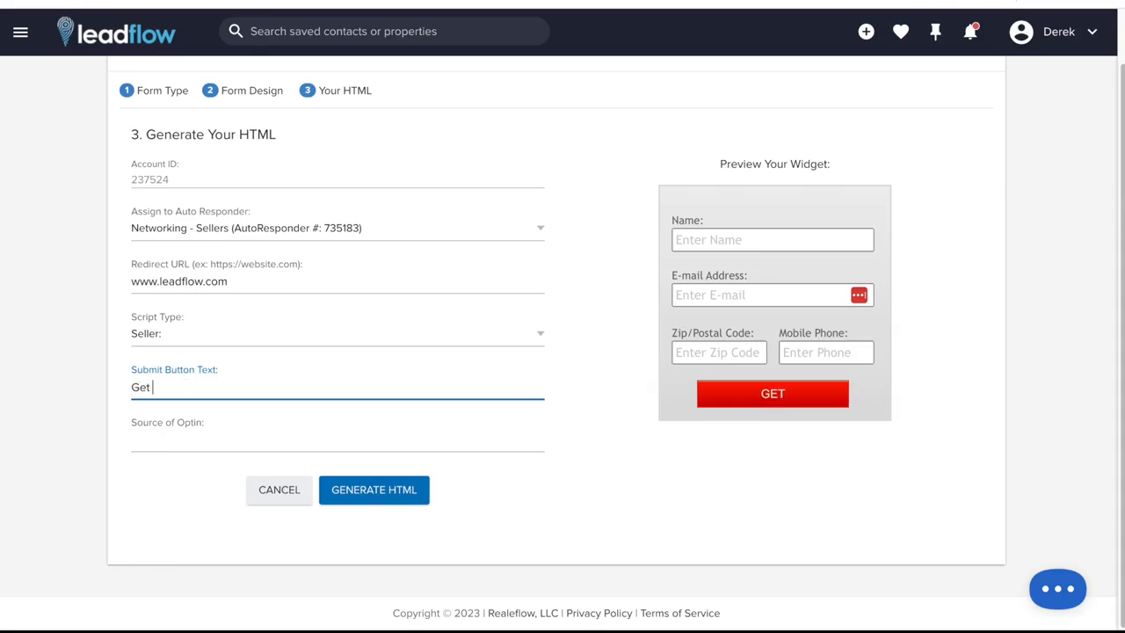
{"action": "type", "text": "Started"}
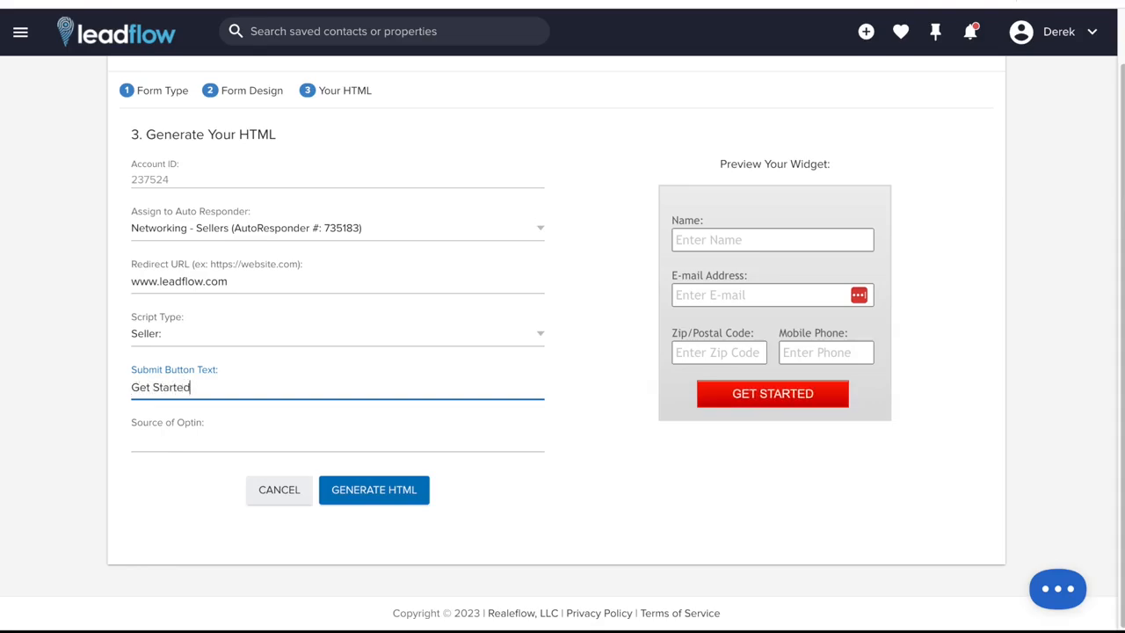
Set the widget's source of opt-in to "Paid-Ads"
{"action": "left_click", "coordinate": [191, 448]}
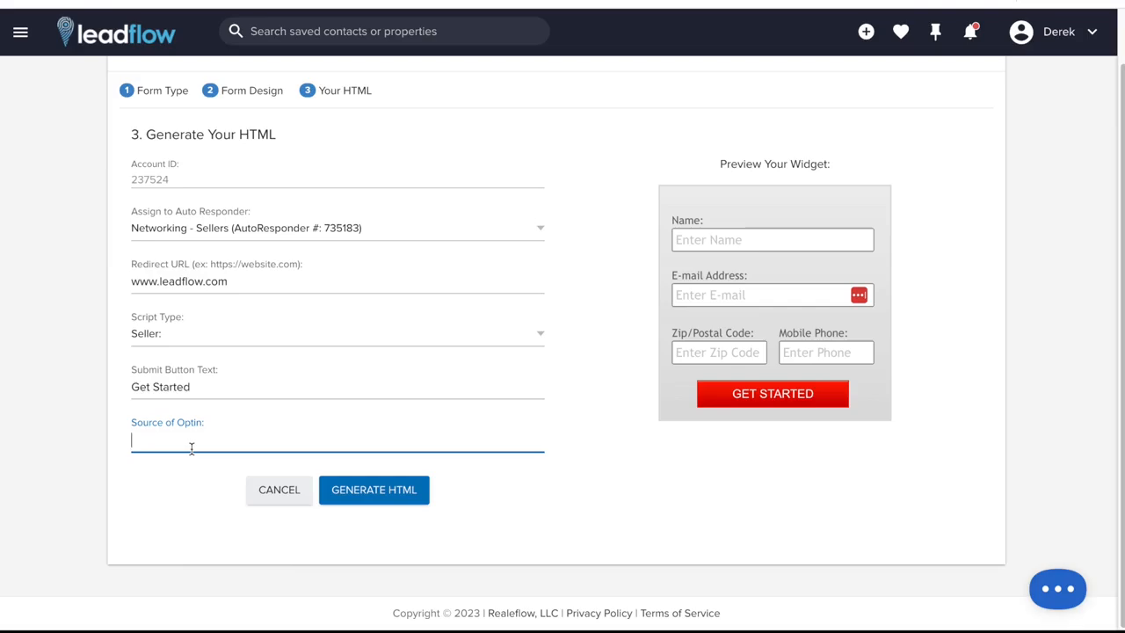
{"action": "type", "text": "Paid-ADs"}
{"action": "key", "text": "BackSpace"}
{"action": "key", "text": "BackSpace"}
{"action": "type", "text": "ds"}
{"action": "left_click", "coordinate": [191, 561]}
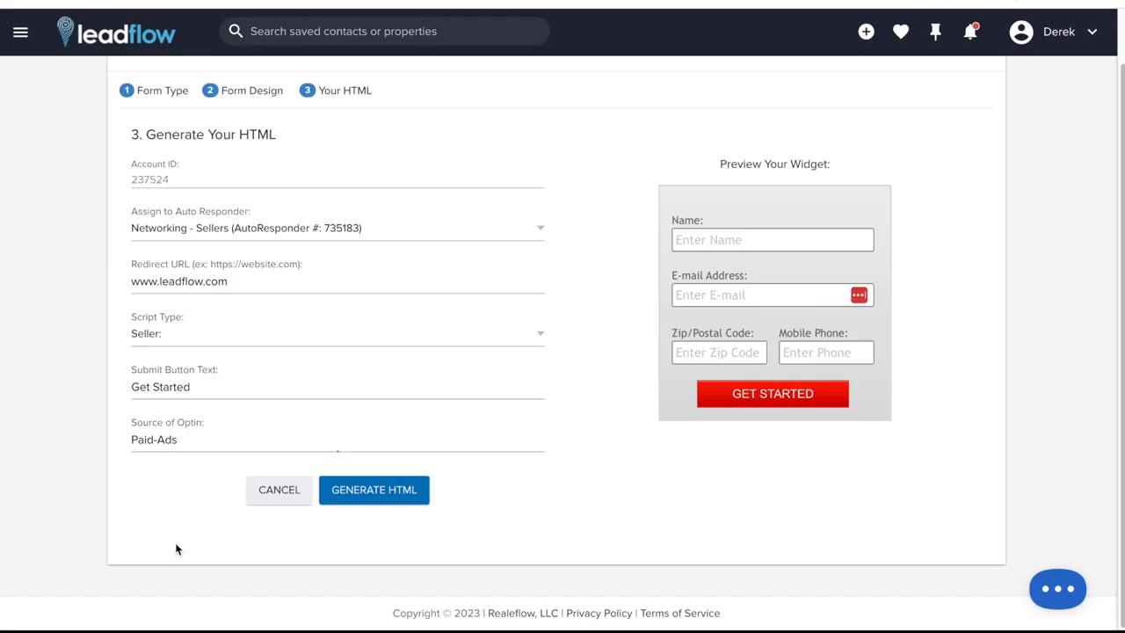
Generate the widget's HTML code and copy it to the clipboard
{"action": "left_click", "coordinate": [364, 499]}
{"action": "scroll", "coordinate": [703, 438], "scroll_direction": "down", "scroll_amount": 5}
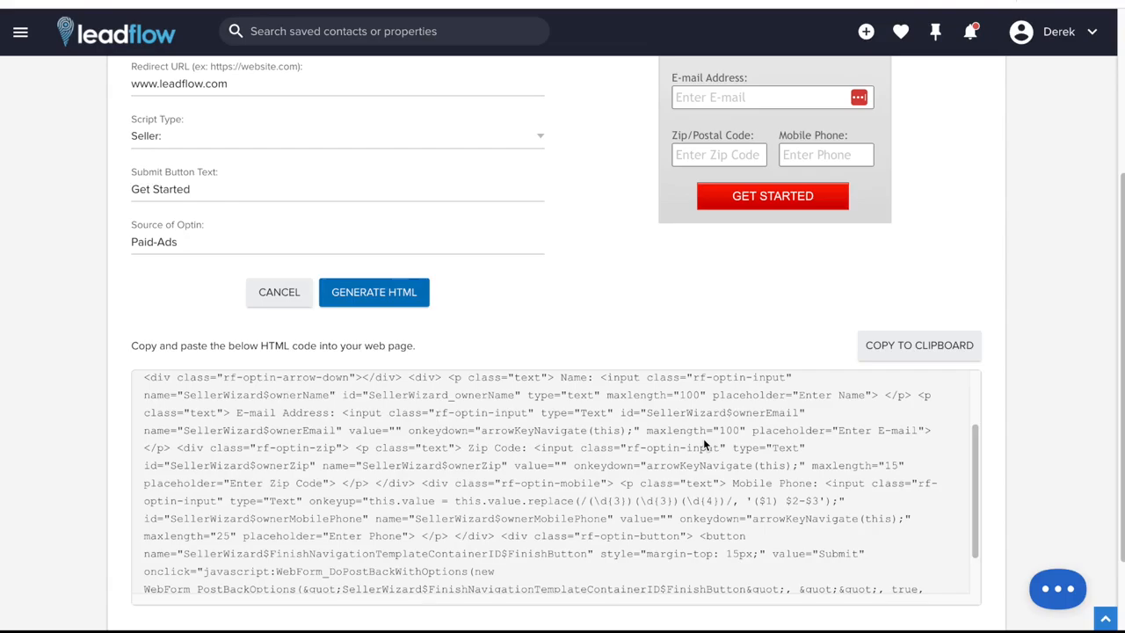
{"action": "left_click", "coordinate": [884, 344]}
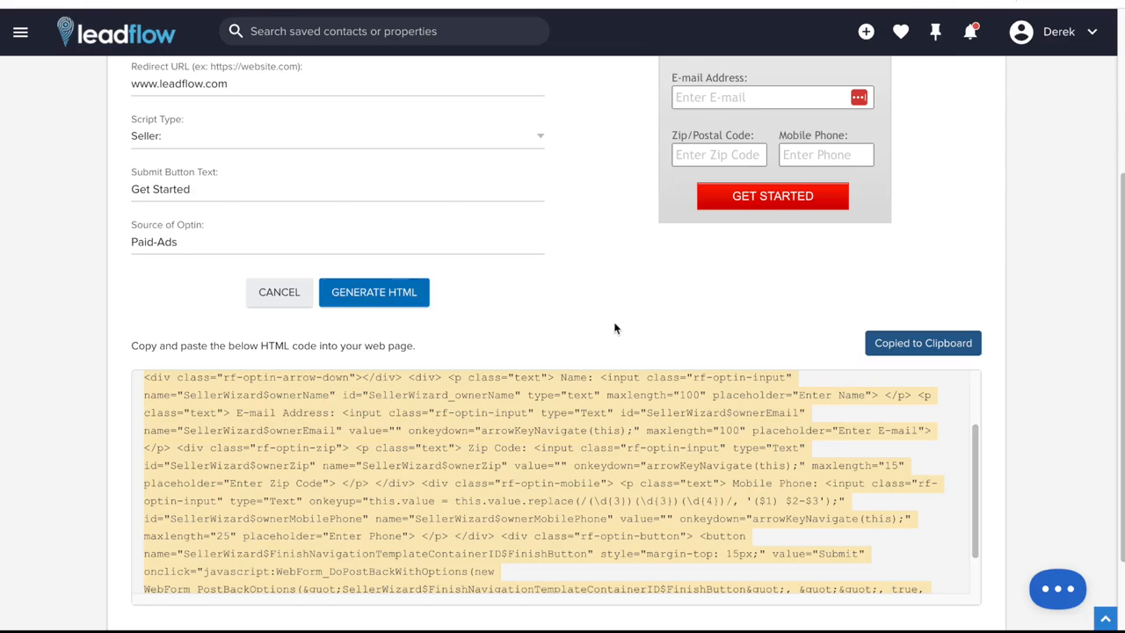
{"action": "scroll", "coordinate": [613, 330], "scroll_direction": "up", "scroll_amount": 2}
{"action": "scroll", "coordinate": [614, 330], "scroll_direction": "up", "scroll_amount": 2}
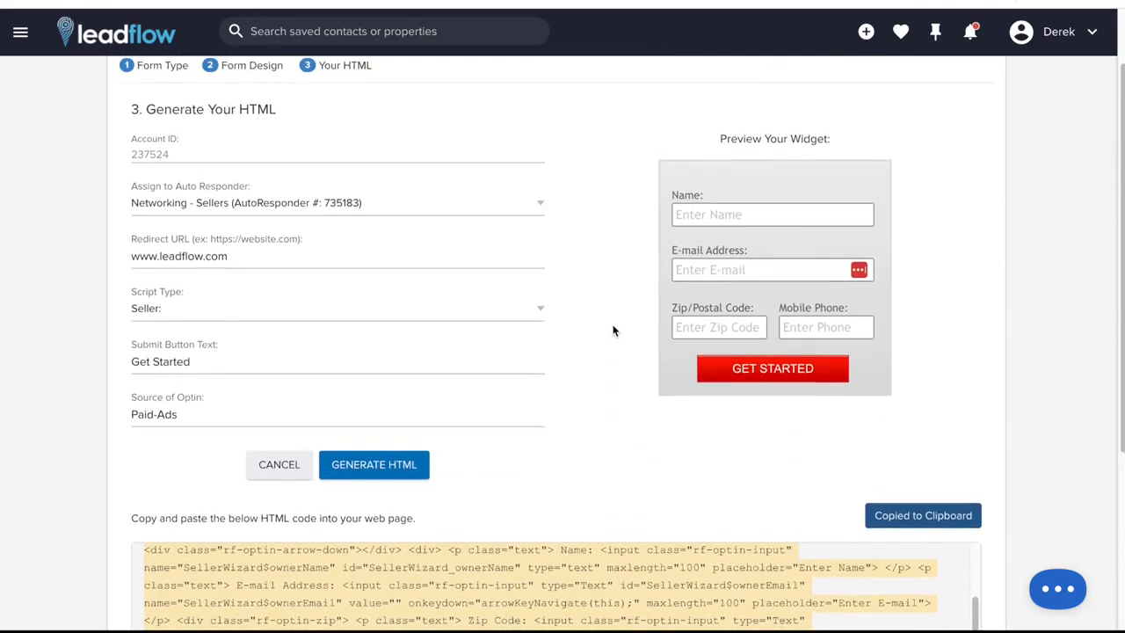
{"action": "scroll", "coordinate": [614, 330], "scroll_direction": "down", "scroll_amount": 3}
{"action": "scroll", "coordinate": [613, 331], "scroll_direction": "down", "scroll_amount": 1}
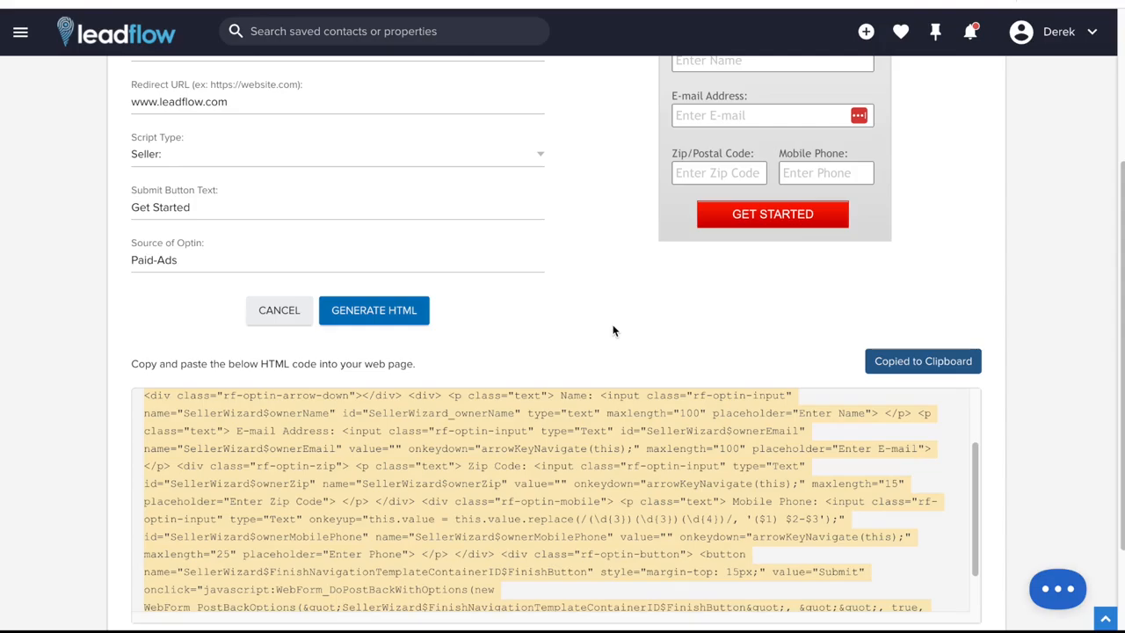
{"action": "scroll", "coordinate": [613, 331], "scroll_direction": "down", "scroll_amount": 1}
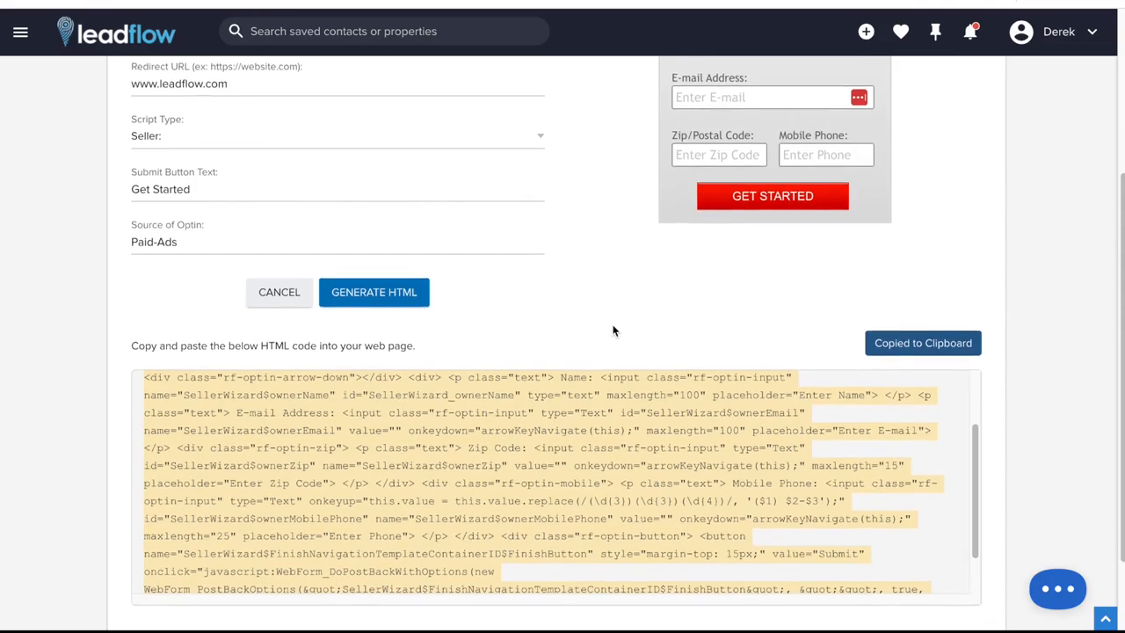
{"action": "scroll", "coordinate": [614, 331], "scroll_direction": "up", "scroll_amount": 2}
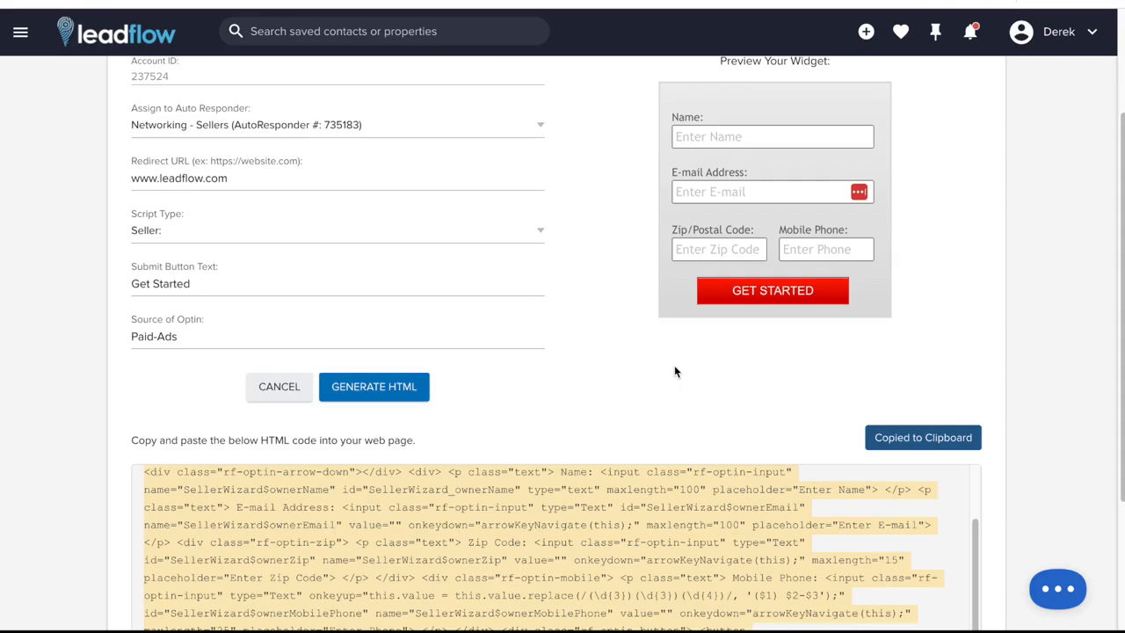
{"action": "scroll", "coordinate": [674, 369], "scroll_direction": "up", "scroll_amount": 3}
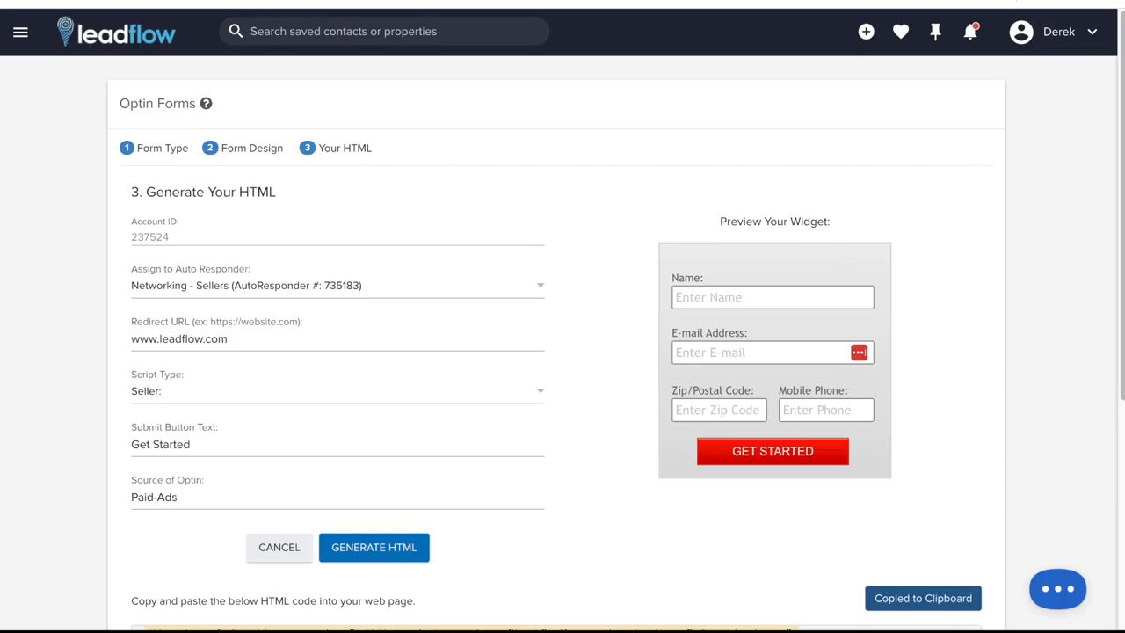
{"action": "left_click", "coordinate": [23, 37]}
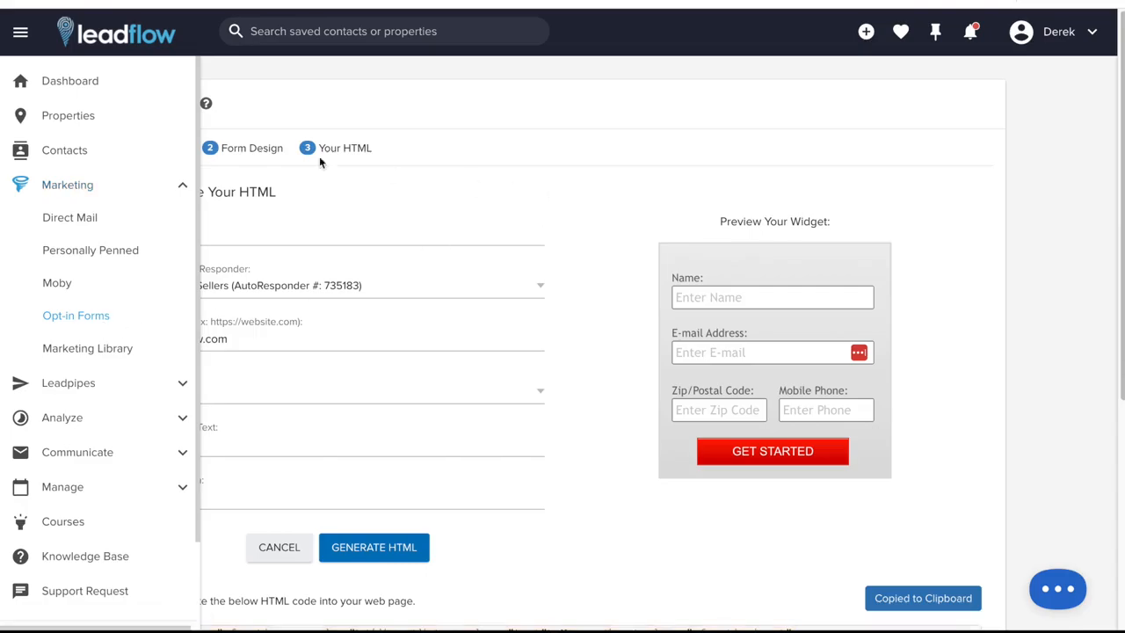
{"action": "left_click", "coordinate": [16, 37]}
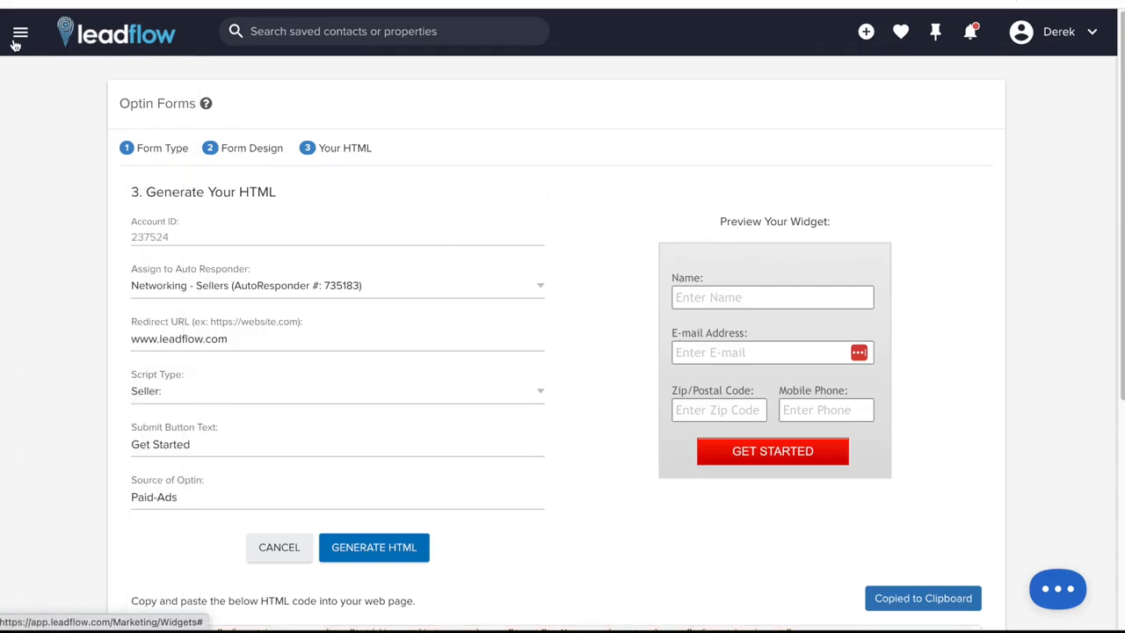